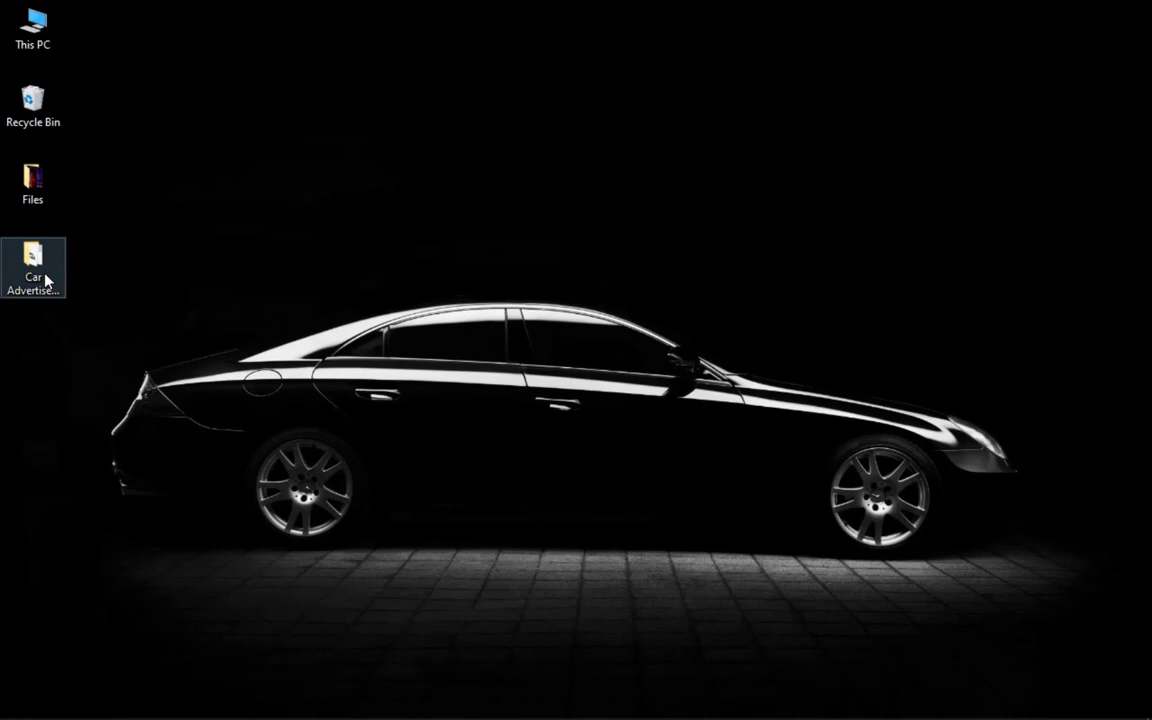
left_click_drag(472, 300, 231, 141)
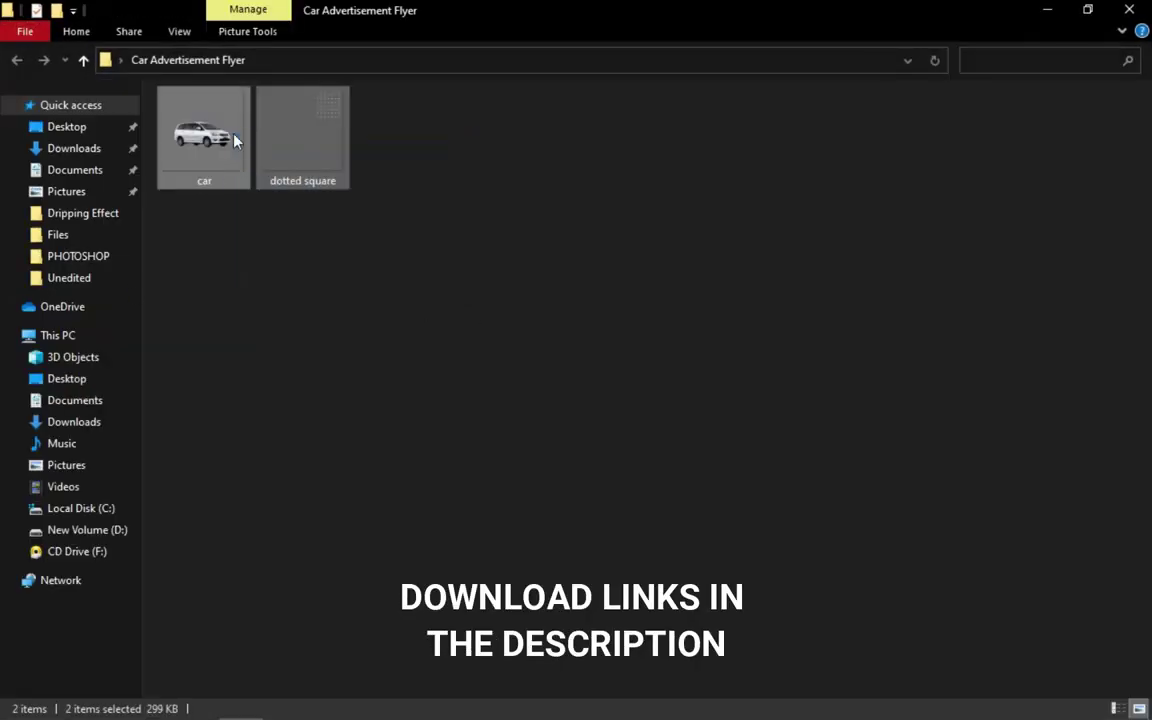
left_click(424, 212)
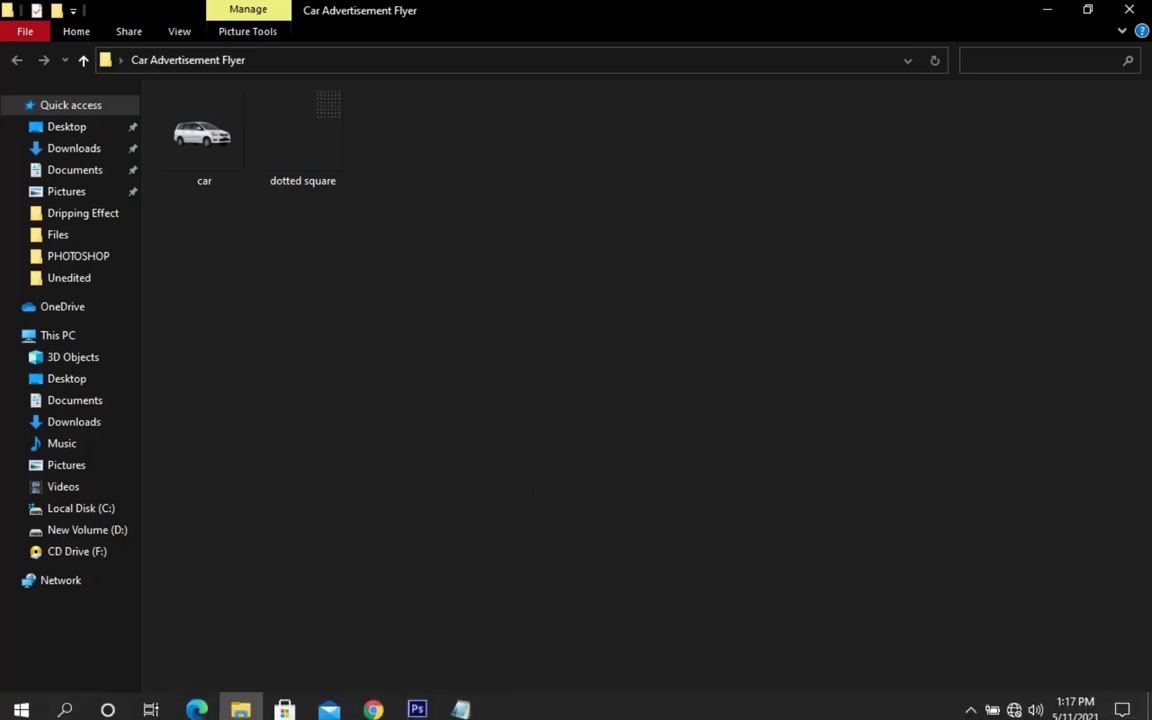
Step: Switch to Photoshop and create a new 4 × 4 inch RGB document at 300 pixels/inch with a white background
left_click(420, 700)
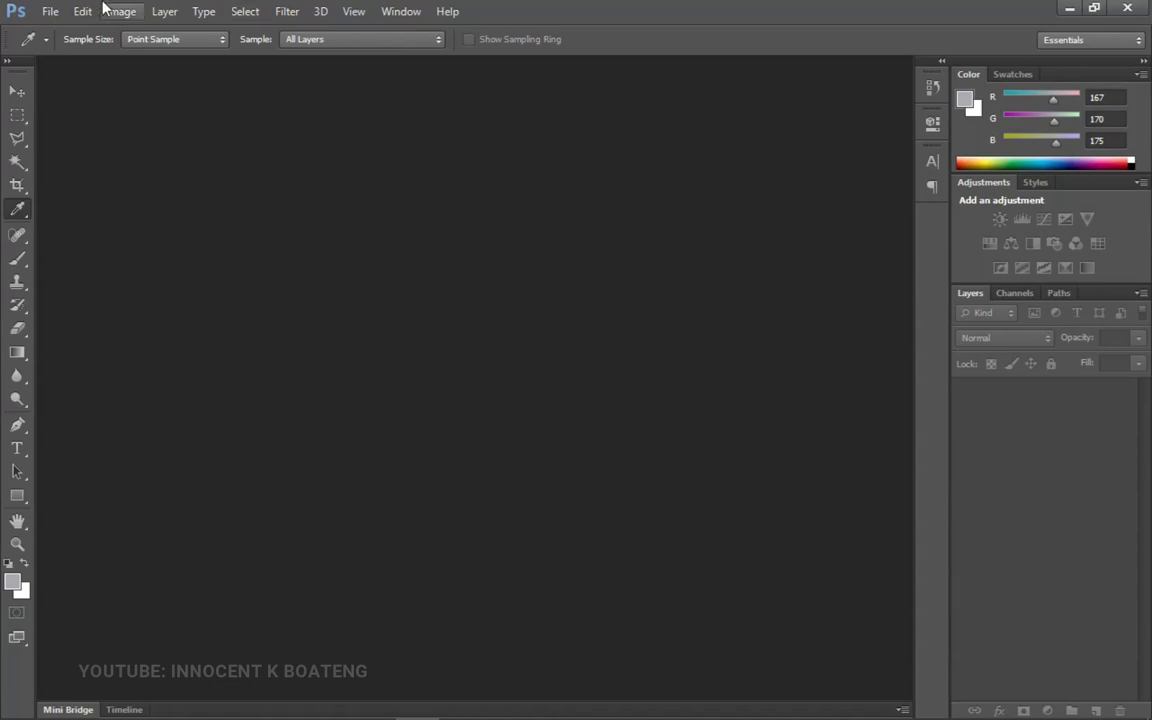
left_click(50, 11)
left_click(64, 31)
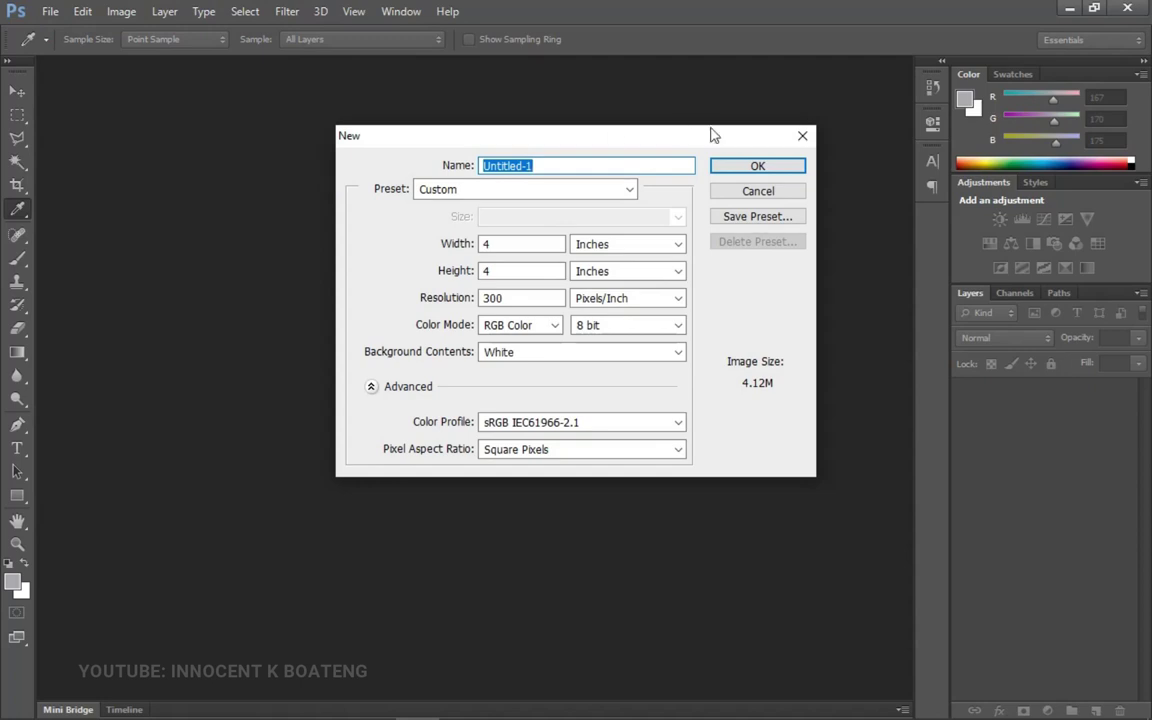
left_click(757, 172)
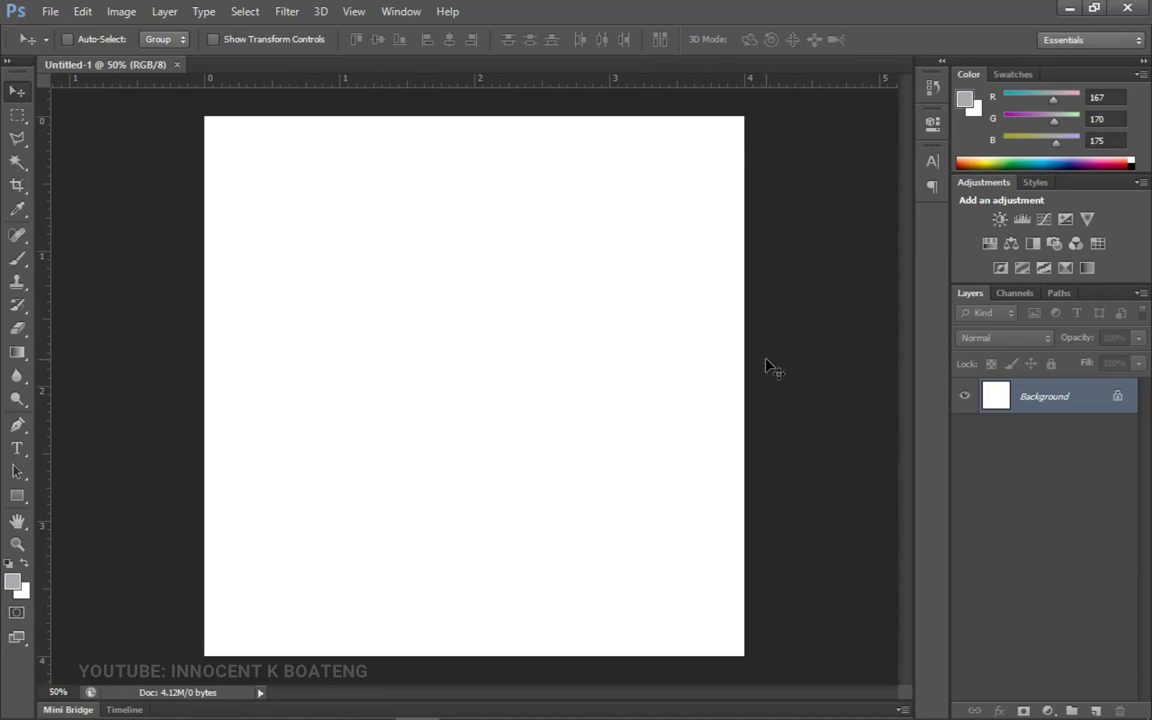
Step: Add a gradient fill layer above the background and choose the dark navy-to-slate-blue gradient preset
left_click(1048, 710)
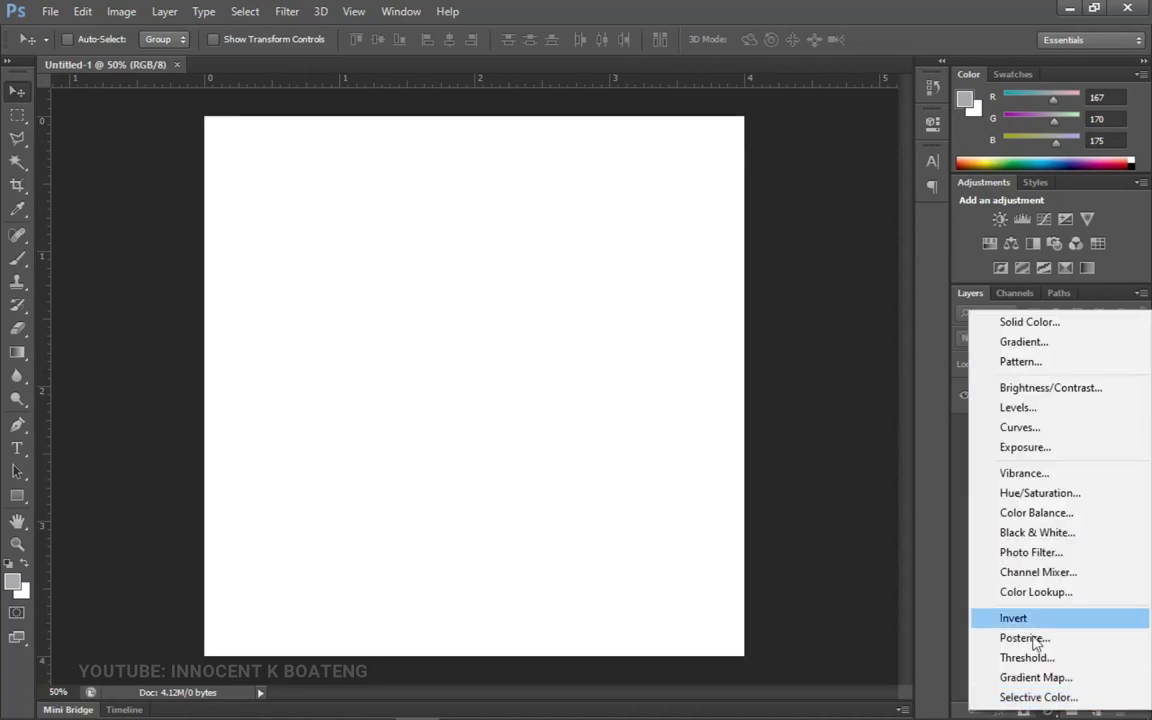
left_click(1030, 342)
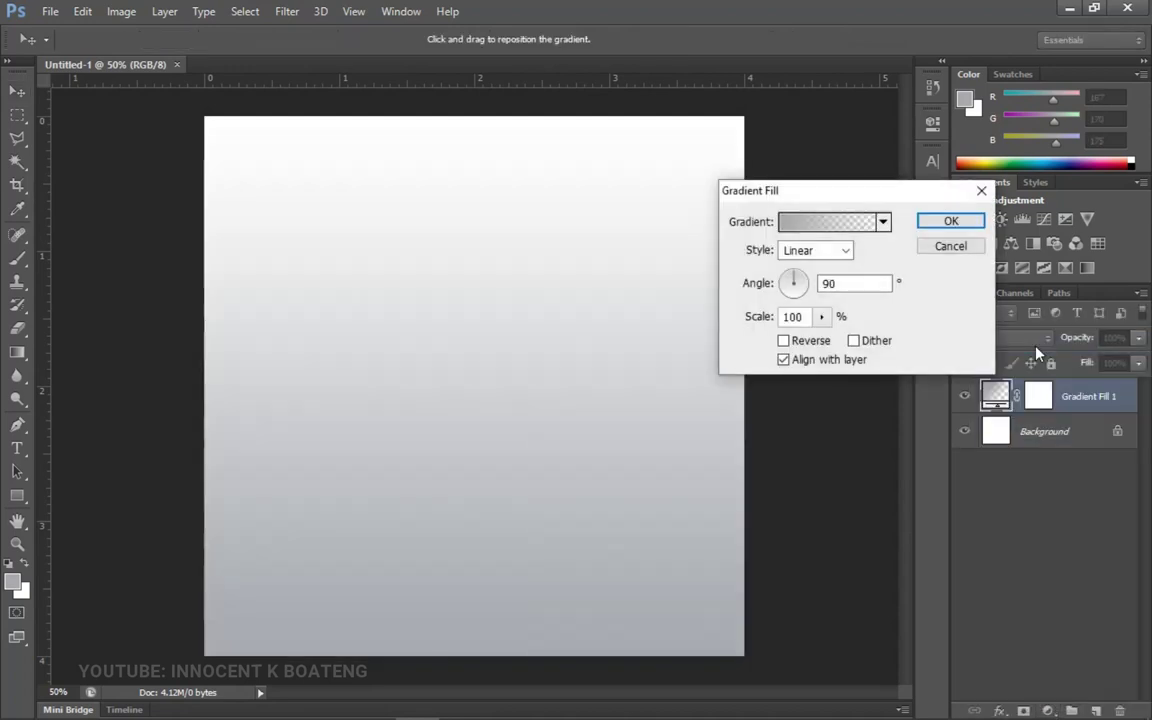
left_click(826, 222)
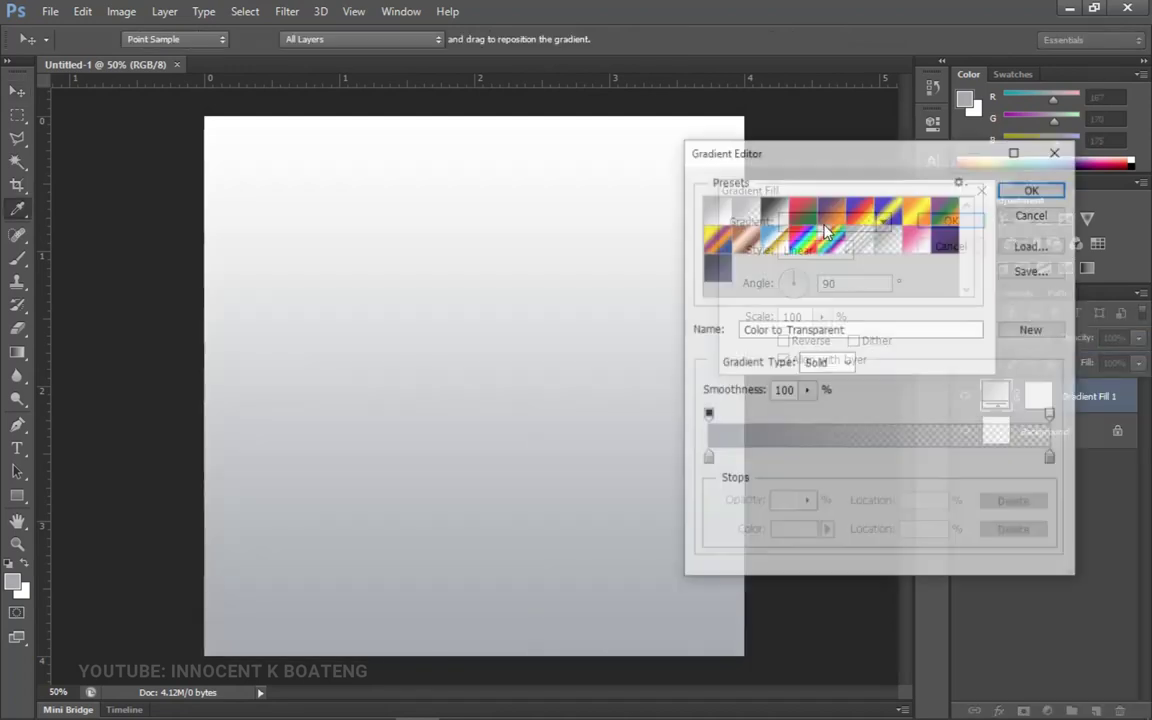
left_click(722, 279)
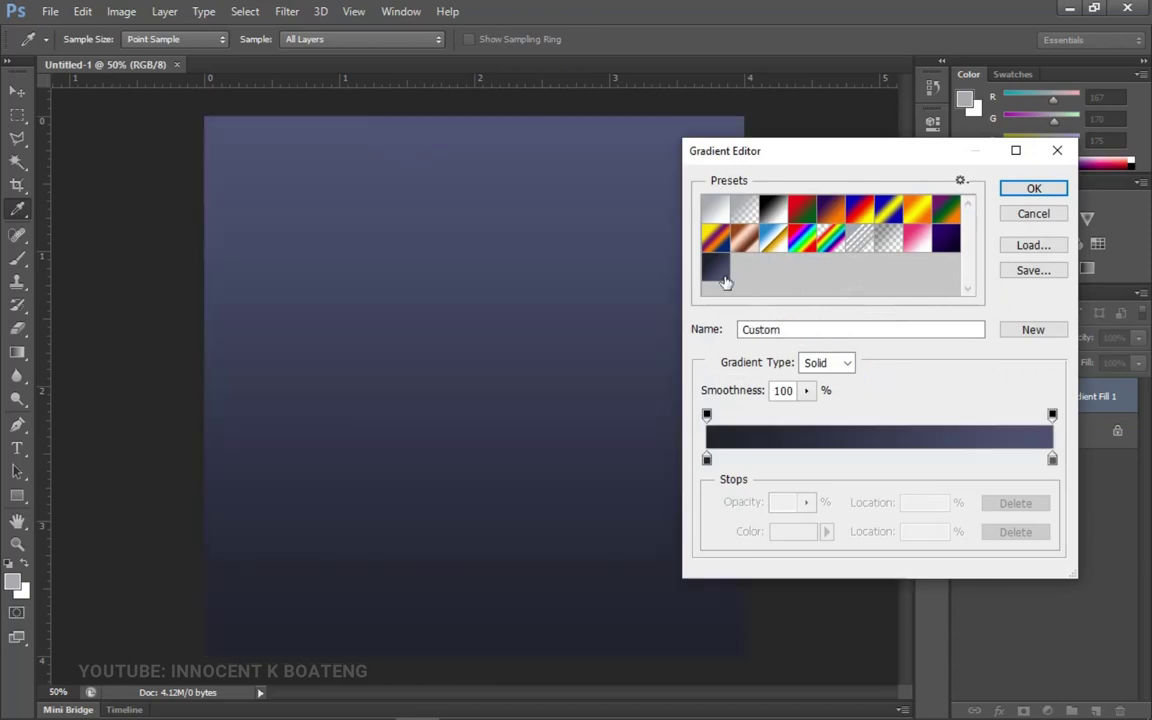
Step: Use #20222d for the gradient's starting colour stop and #4f5474 for its end stop, and accept the gradient
left_click(706, 461)
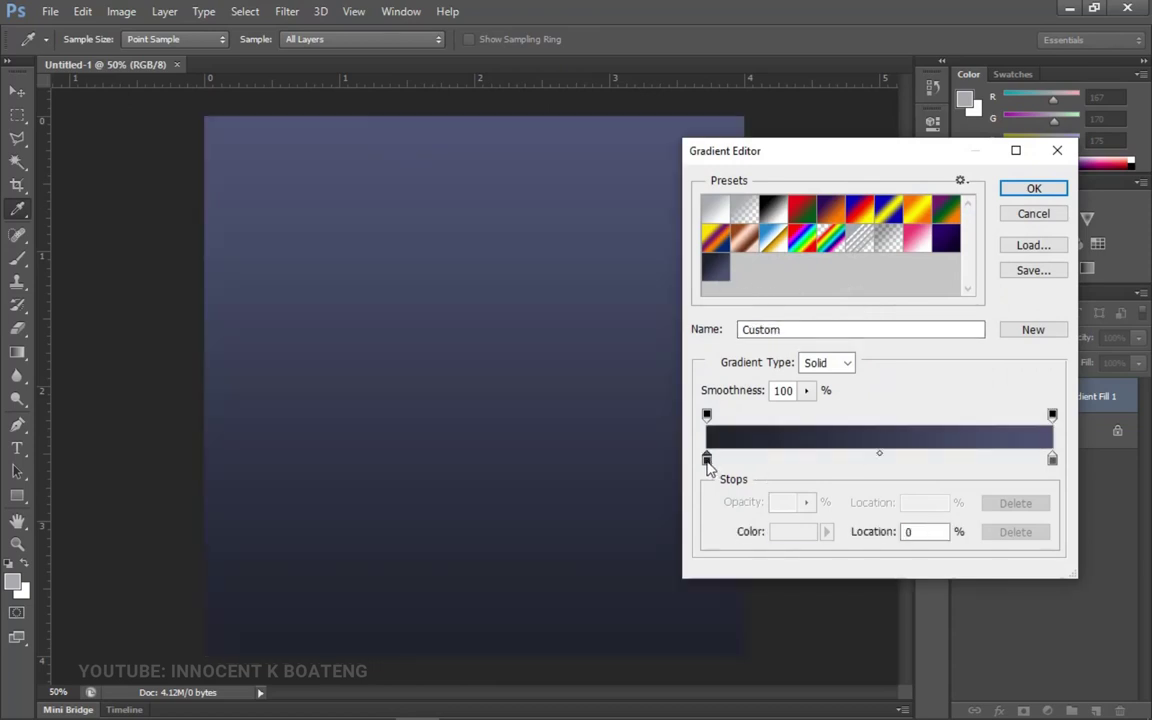
left_click(786, 531)
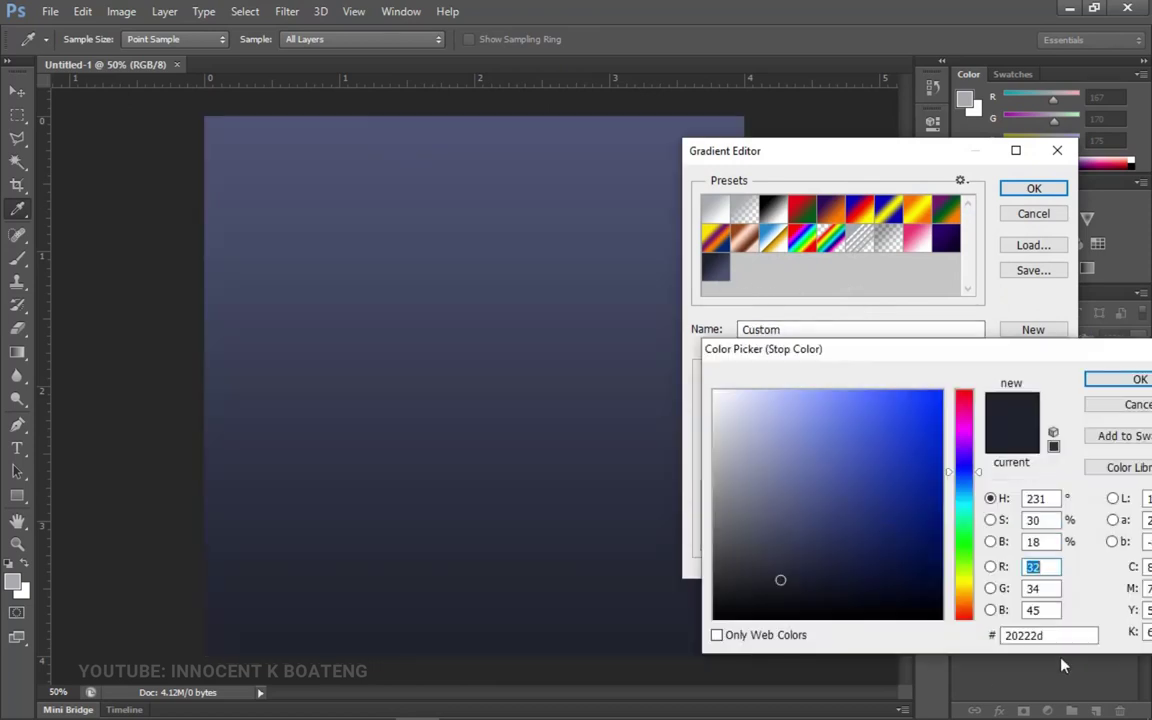
double_click(1054, 634)
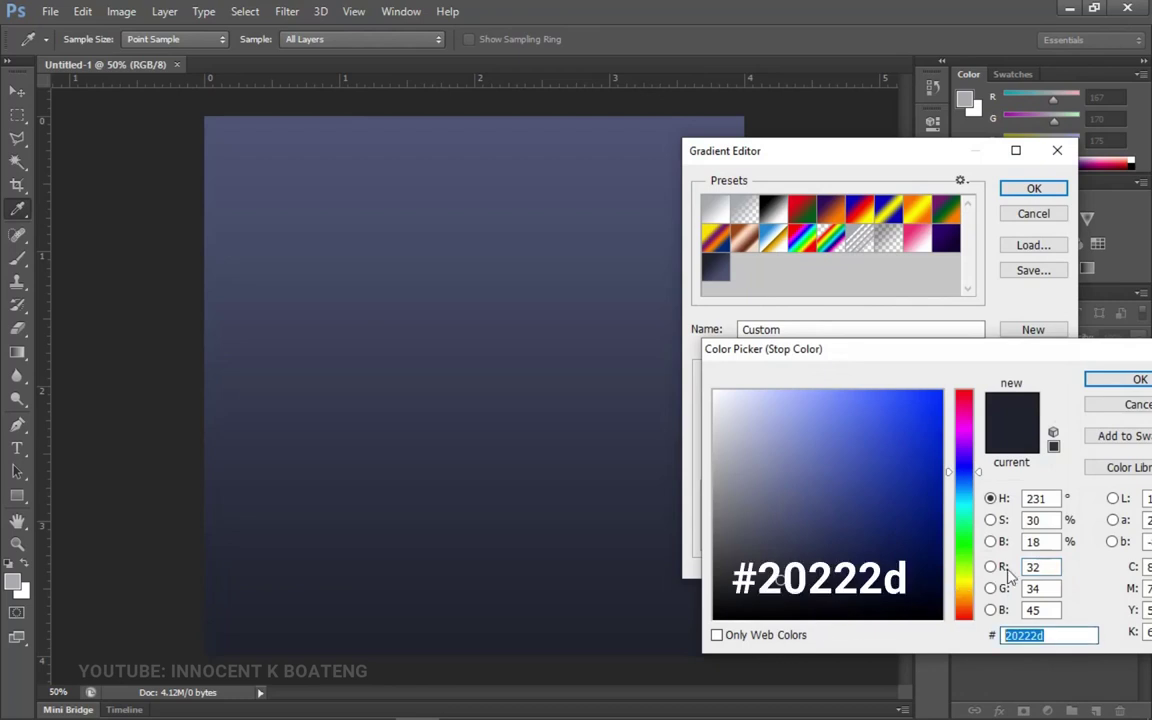
left_click(1135, 380)
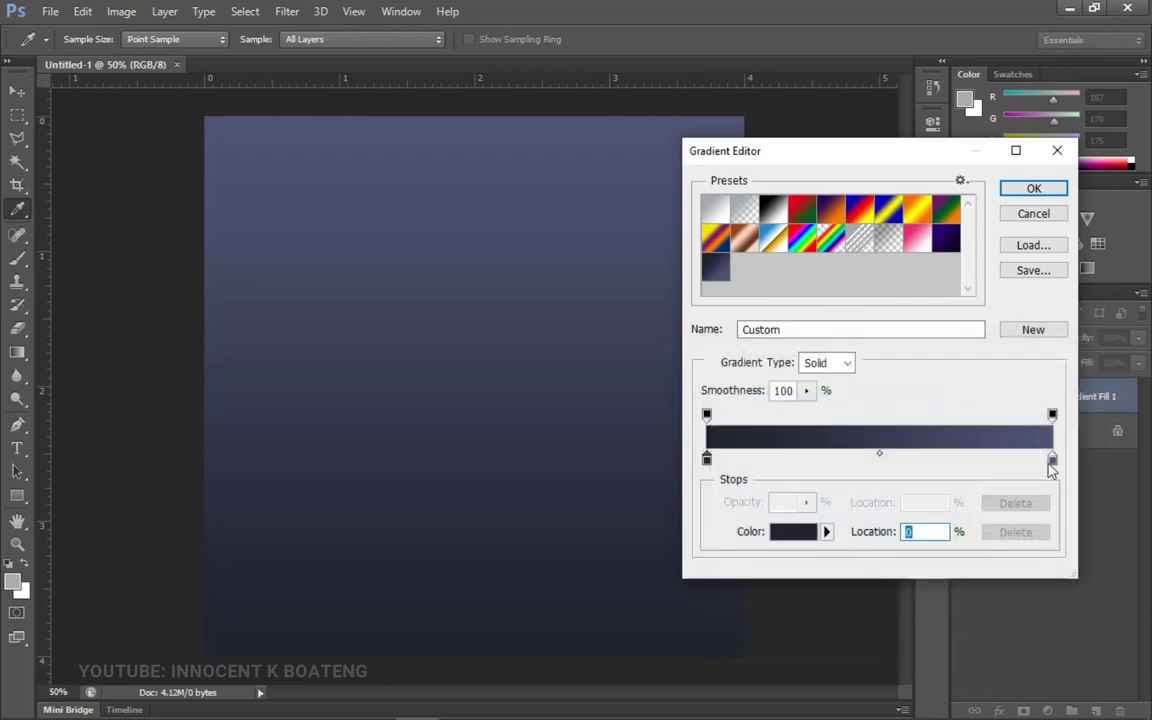
left_click(1052, 464)
left_click(795, 531)
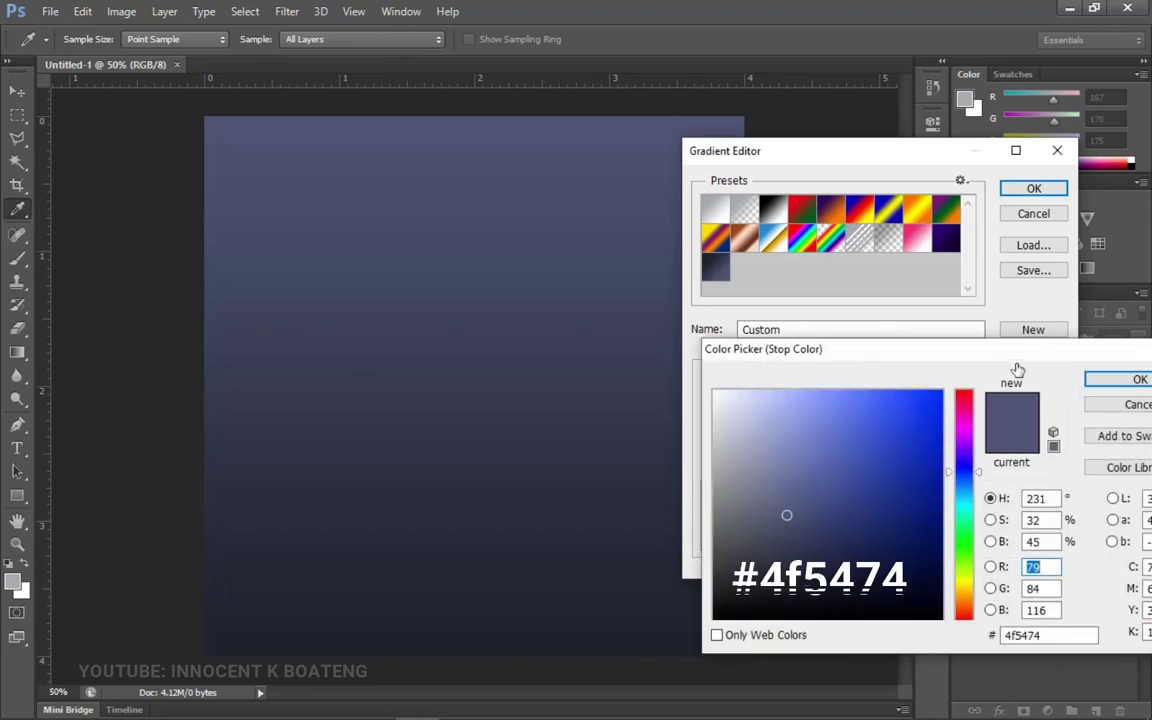
left_click(1100, 404)
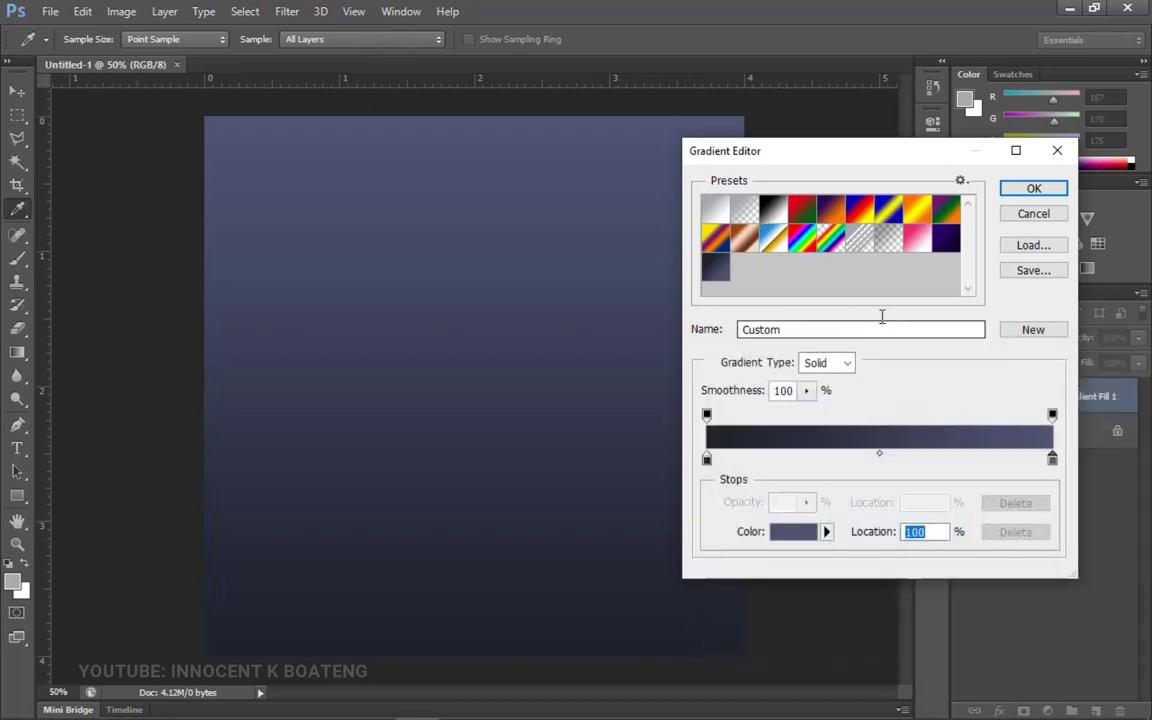
left_click(1033, 191)
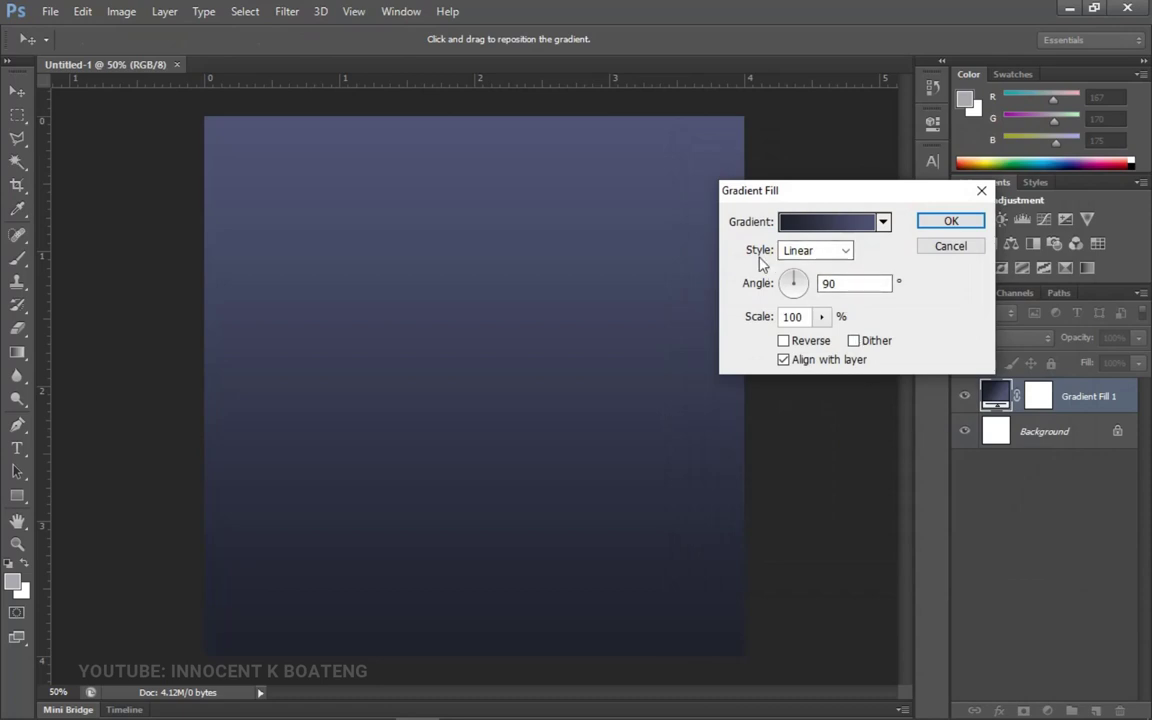
Step: Make the gradient fill radial and reversed so the lighter blue is at the centre, and apply it
left_click(816, 256)
left_click(800, 278)
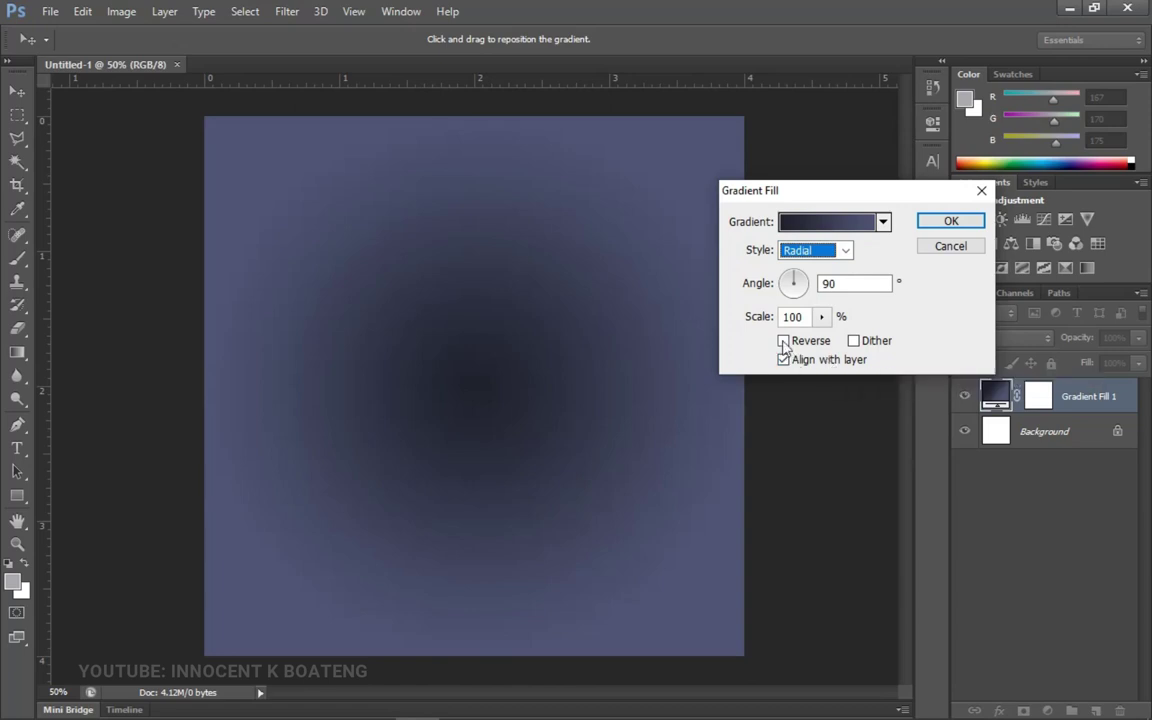
left_click(784, 341)
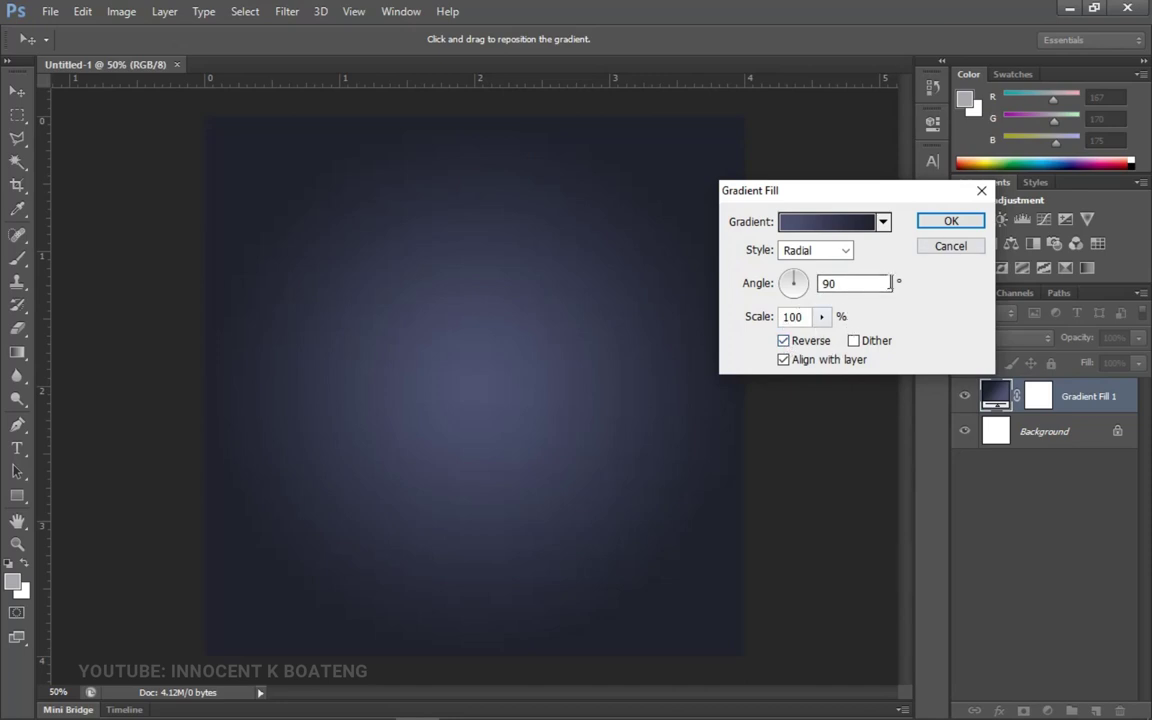
left_click(953, 224)
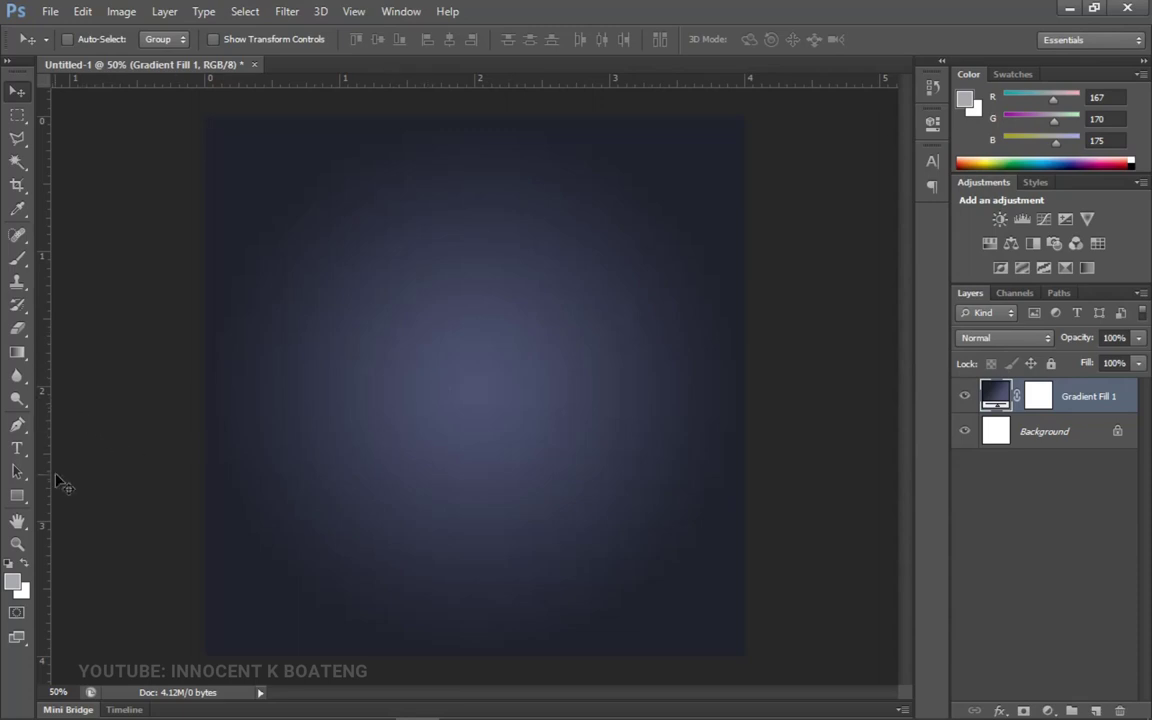
Step: Draw a grey rectangle shape about 1334 × 630 px across the lower half of the canvas, overlapping its side edges
left_click(17, 495)
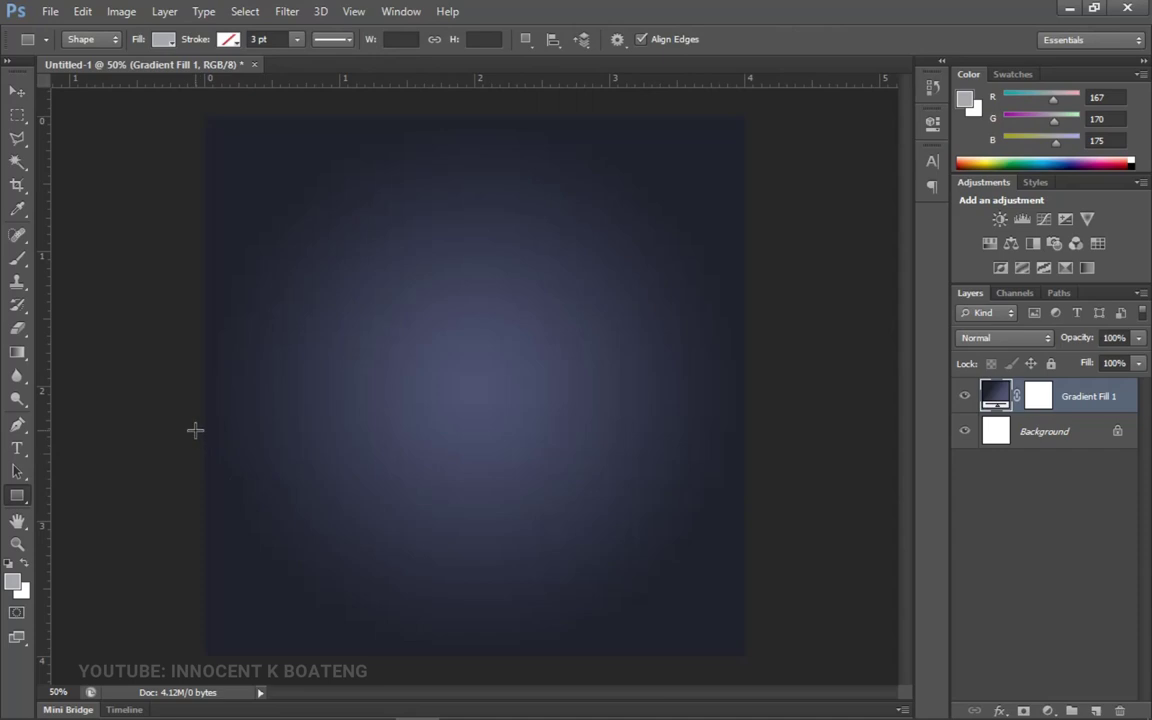
left_click_drag(179, 405, 779, 688)
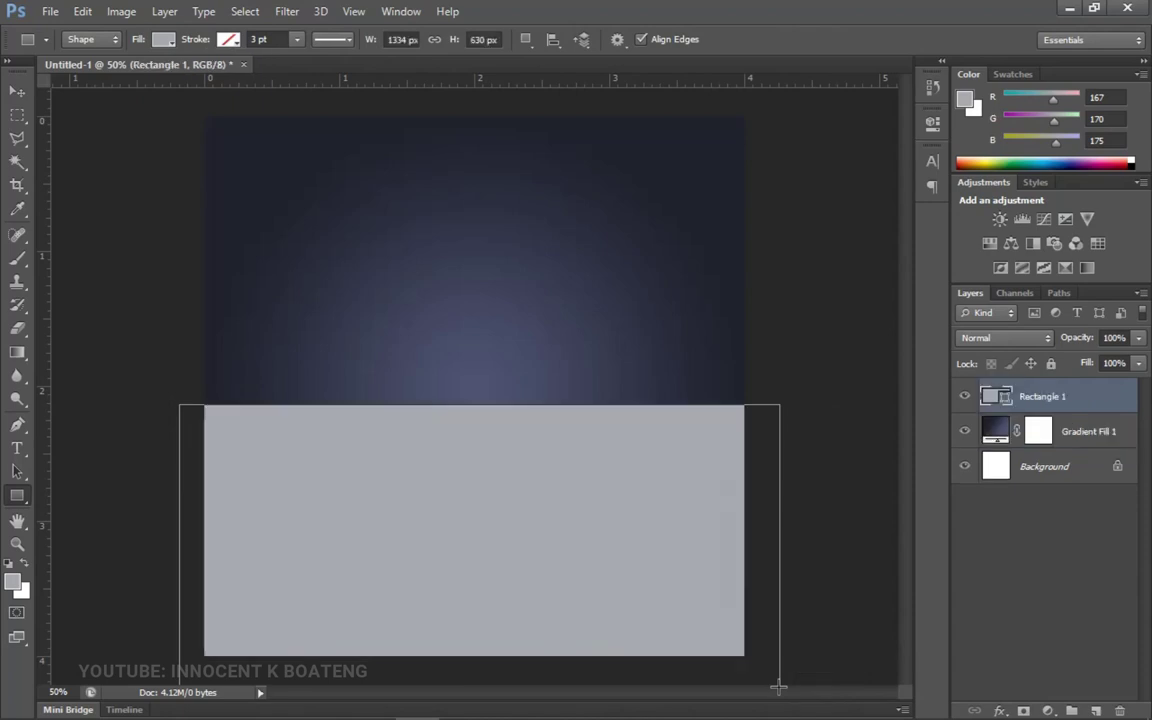
Step: Try the blue #7893c1 as the rectangle's fill colour and revert to the grey #a7aaaf
double_click(1007, 400)
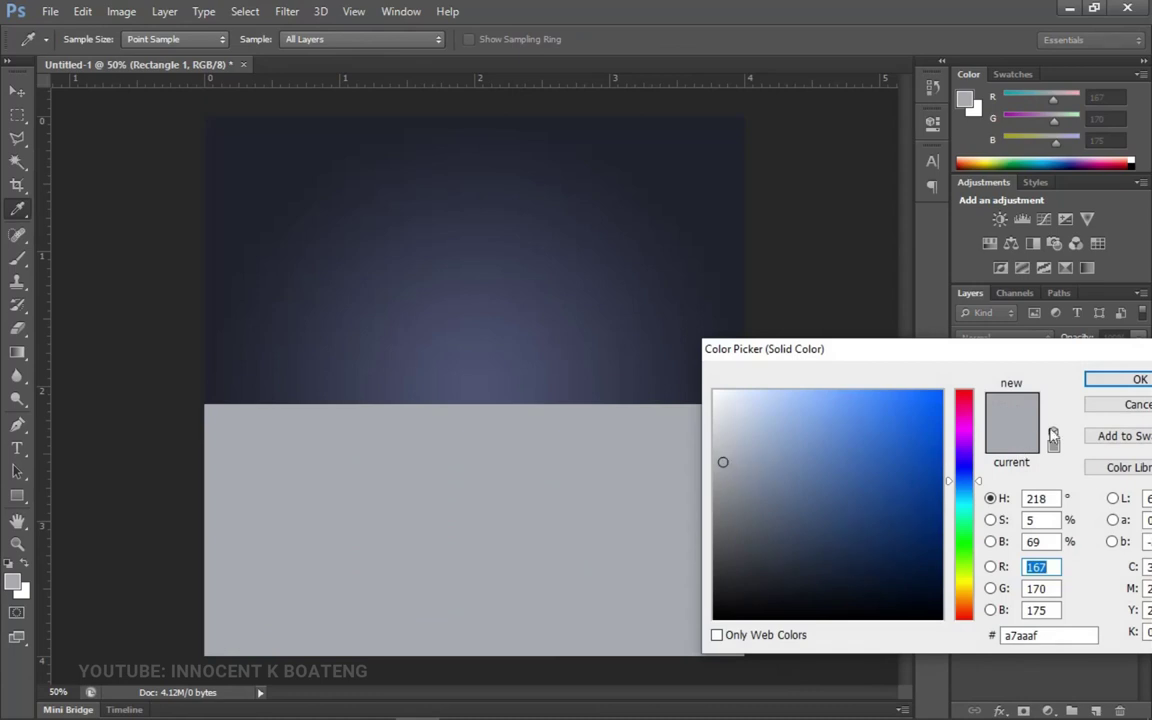
left_click_drag(1050, 368, 937, 438)
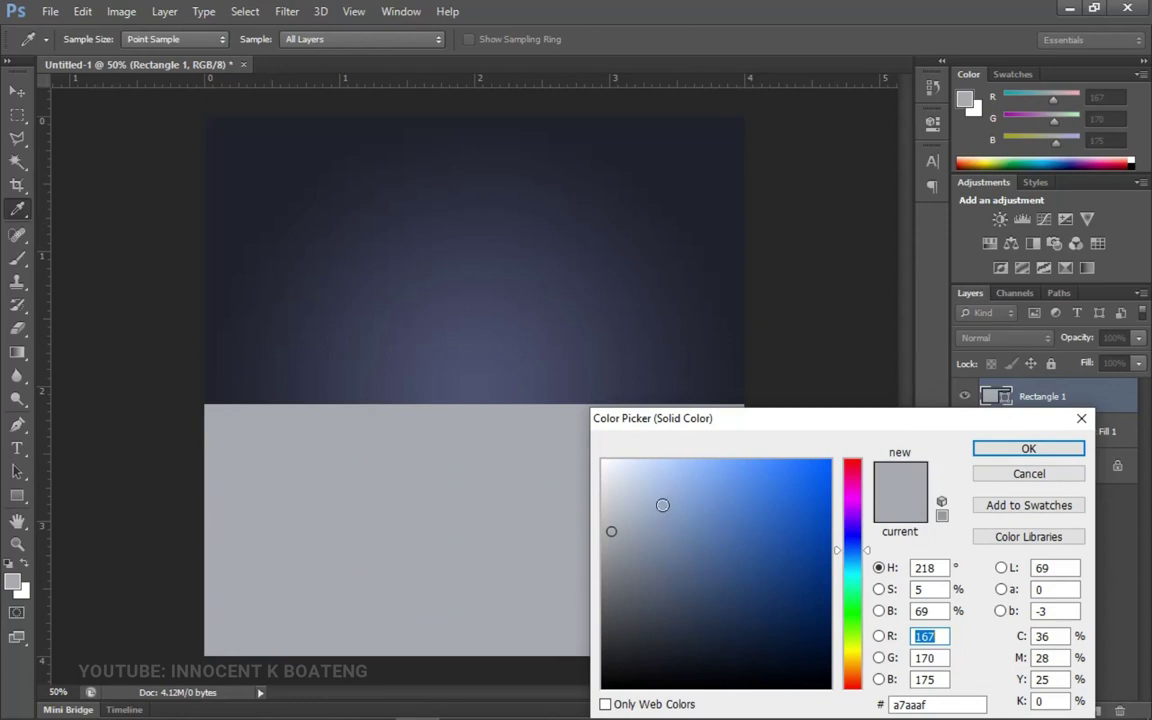
left_click(685, 502)
left_click(688, 515)
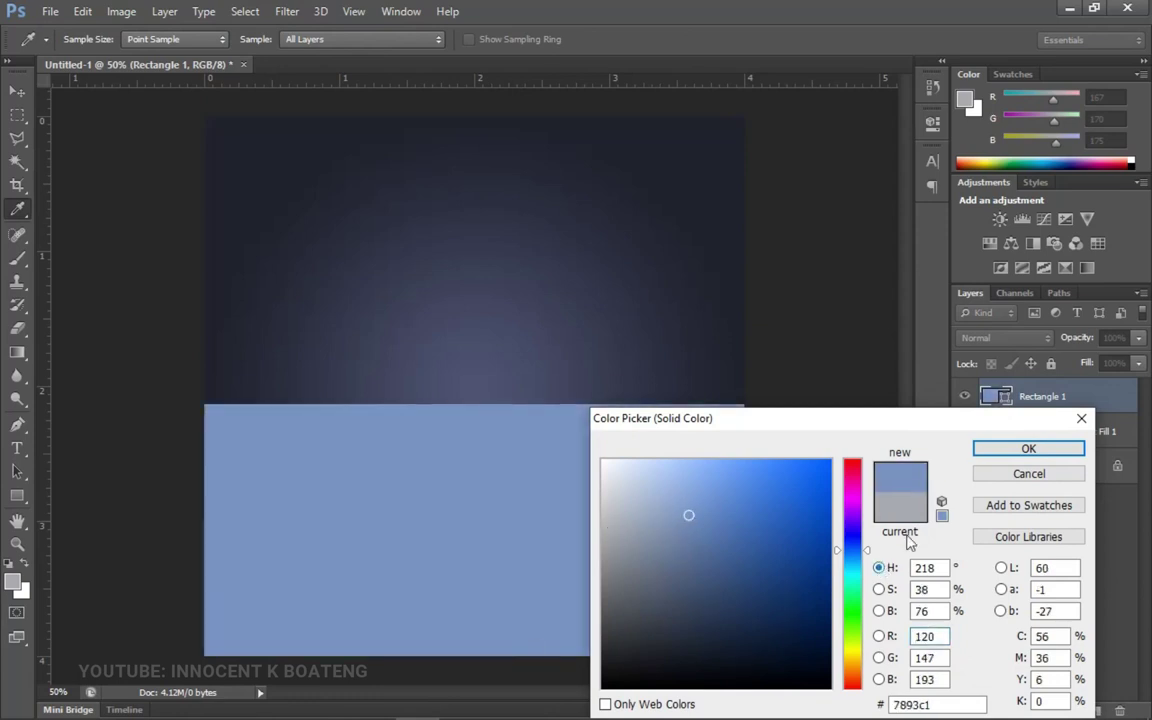
left_click(903, 507)
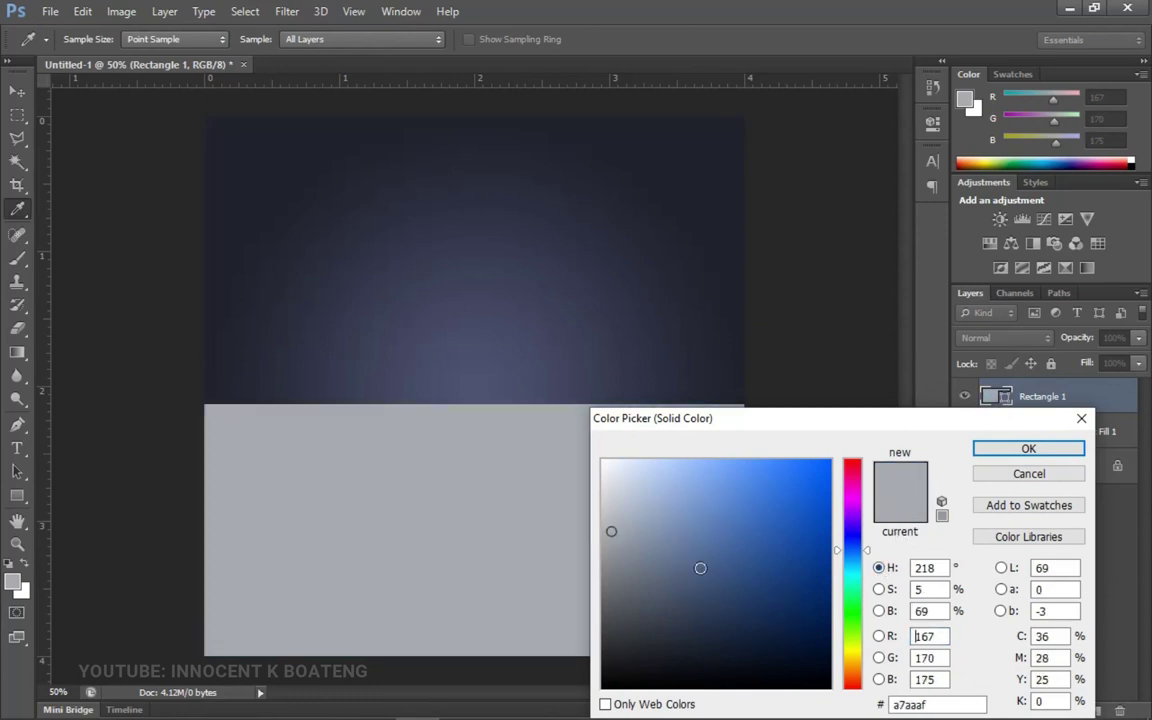
left_click(1027, 446)
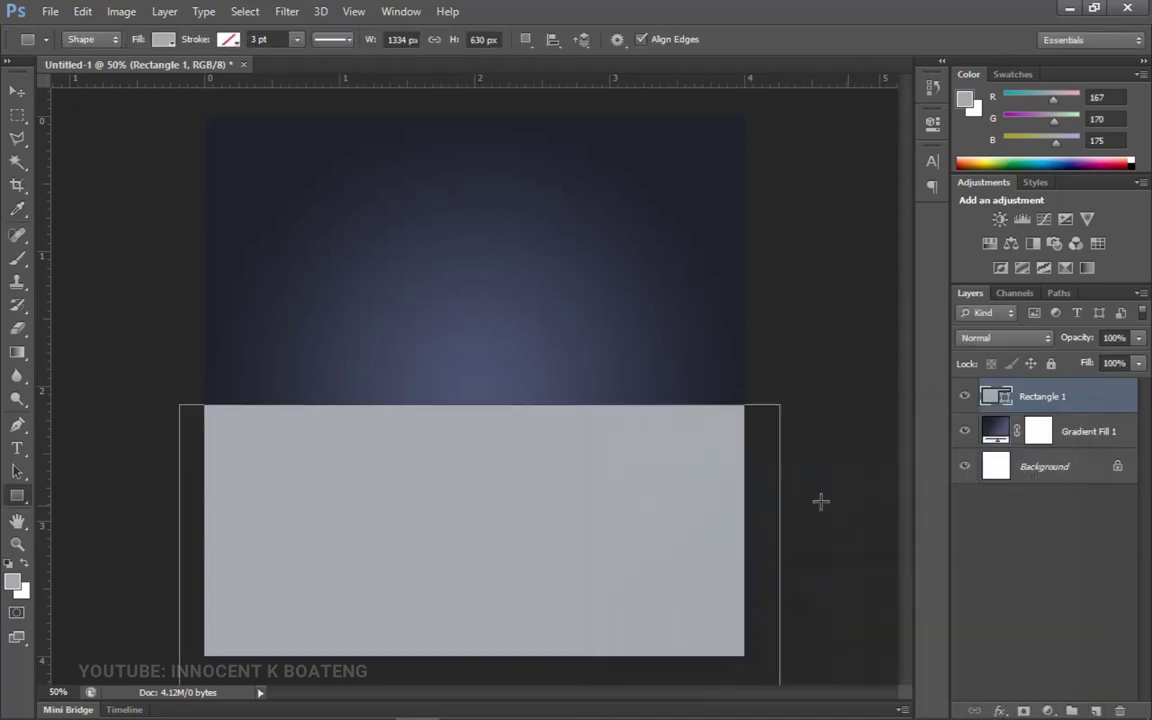
Step: Move the grey rectangle down until its upper edge sits about 2.3 inches below the top of the canvas
key("v")
left_click_drag(656, 410, 664, 460)
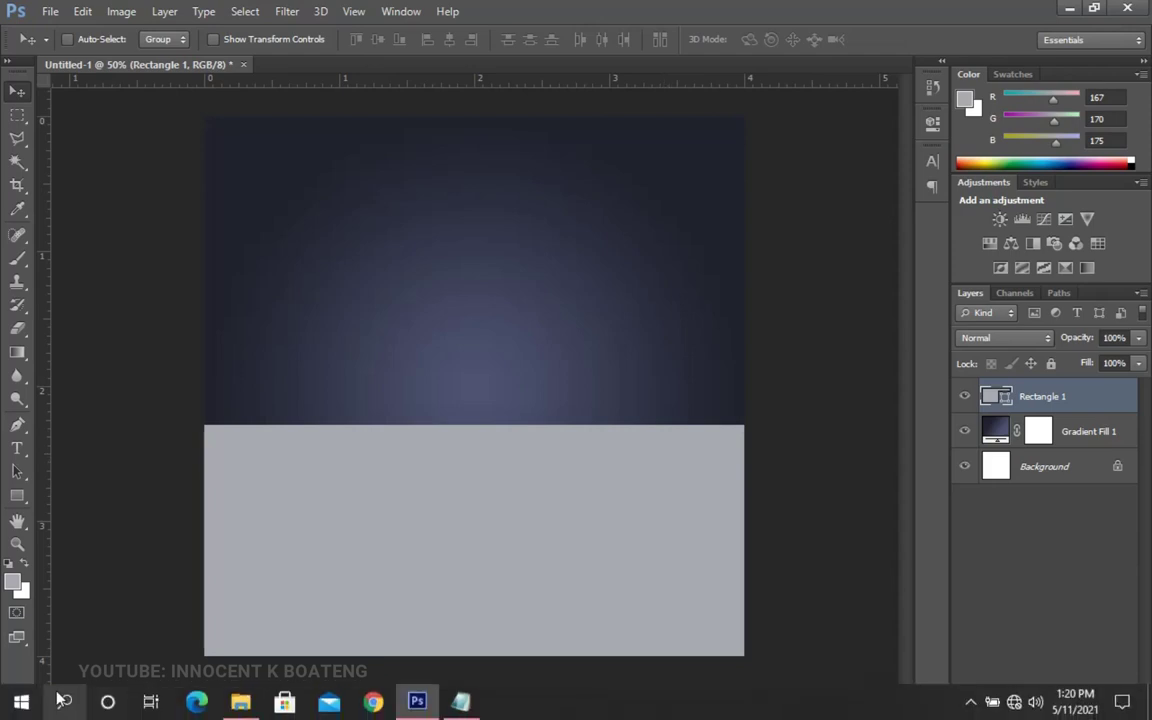
Step: Place the car image from the Car Advertisement Flyer folder into the document at 100% size, centred on the canvas
left_click(240, 710)
left_click(200, 154)
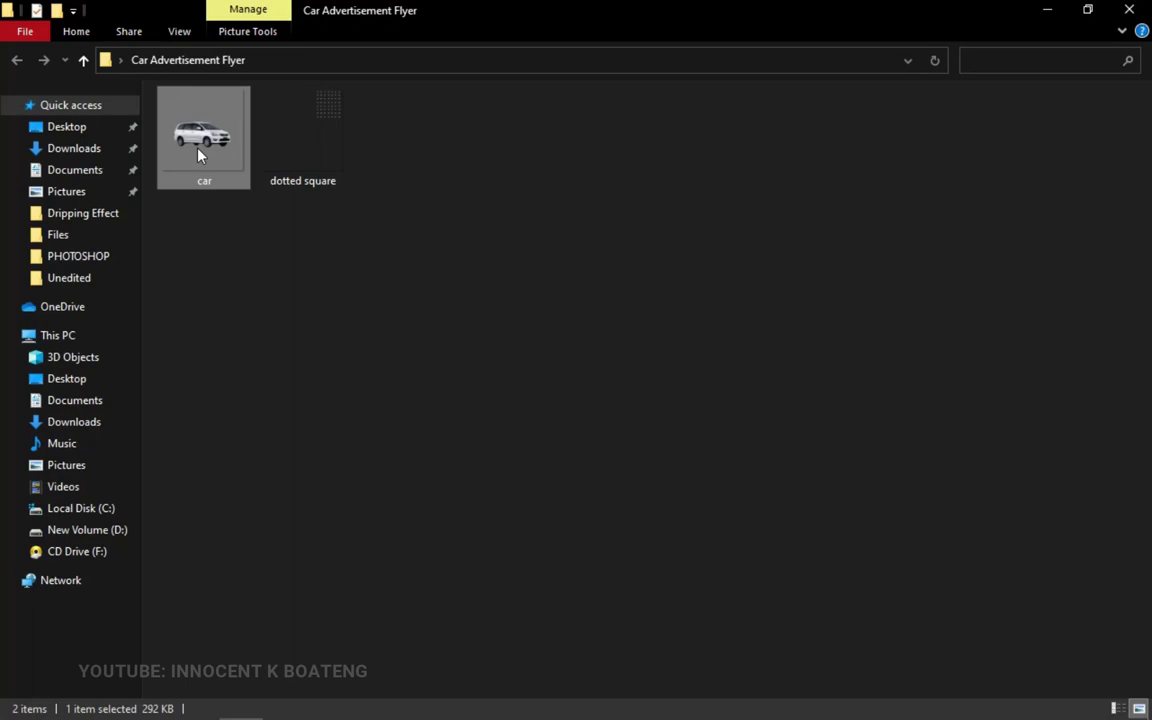
left_click_drag(197, 152, 561, 504)
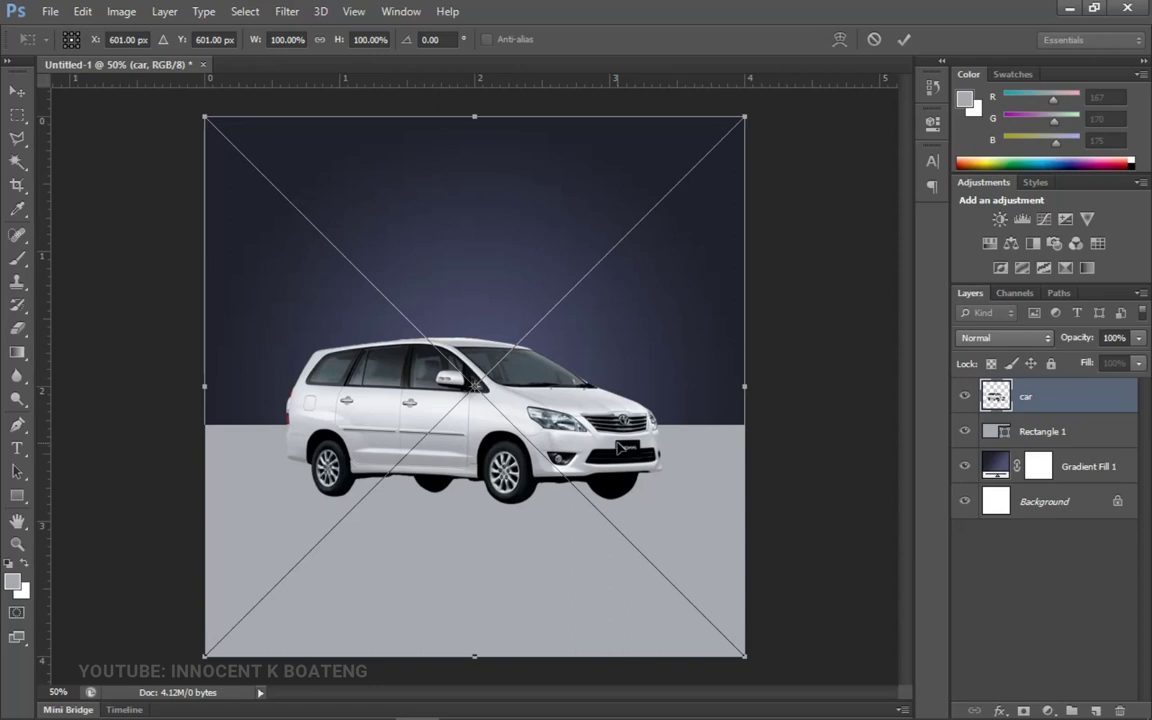
key("Return")
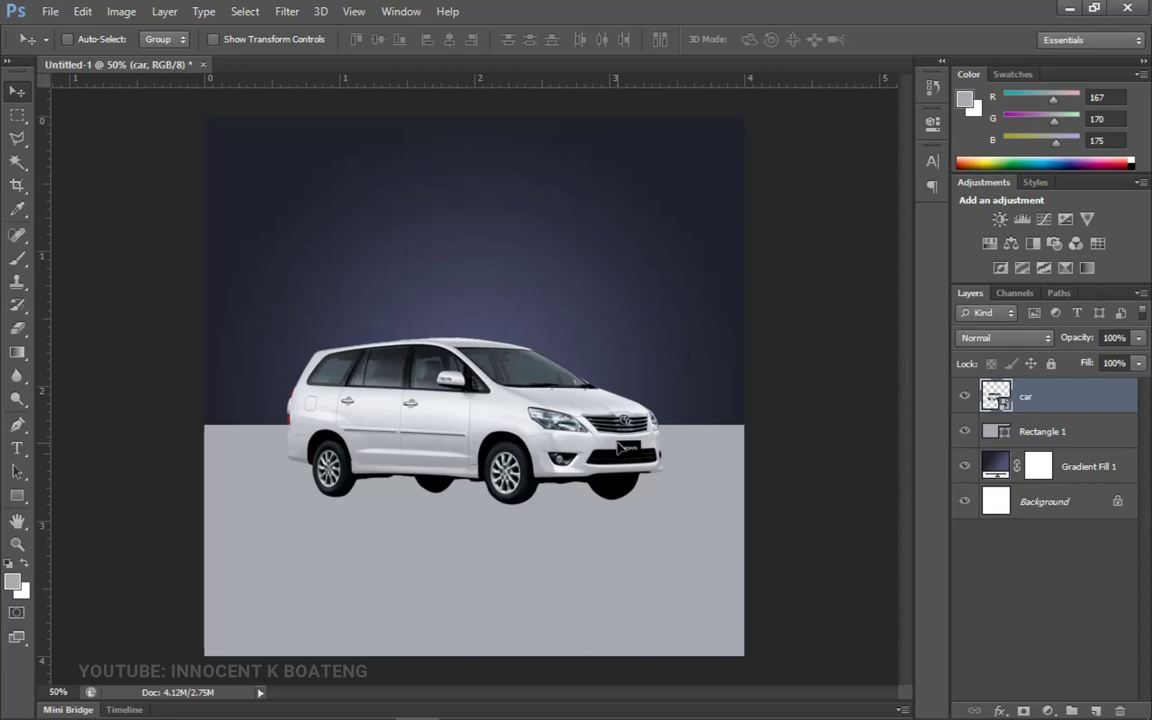
Step: Move the car up slightly over the edge between the gradient and the grey floor
key("ctrl+a")
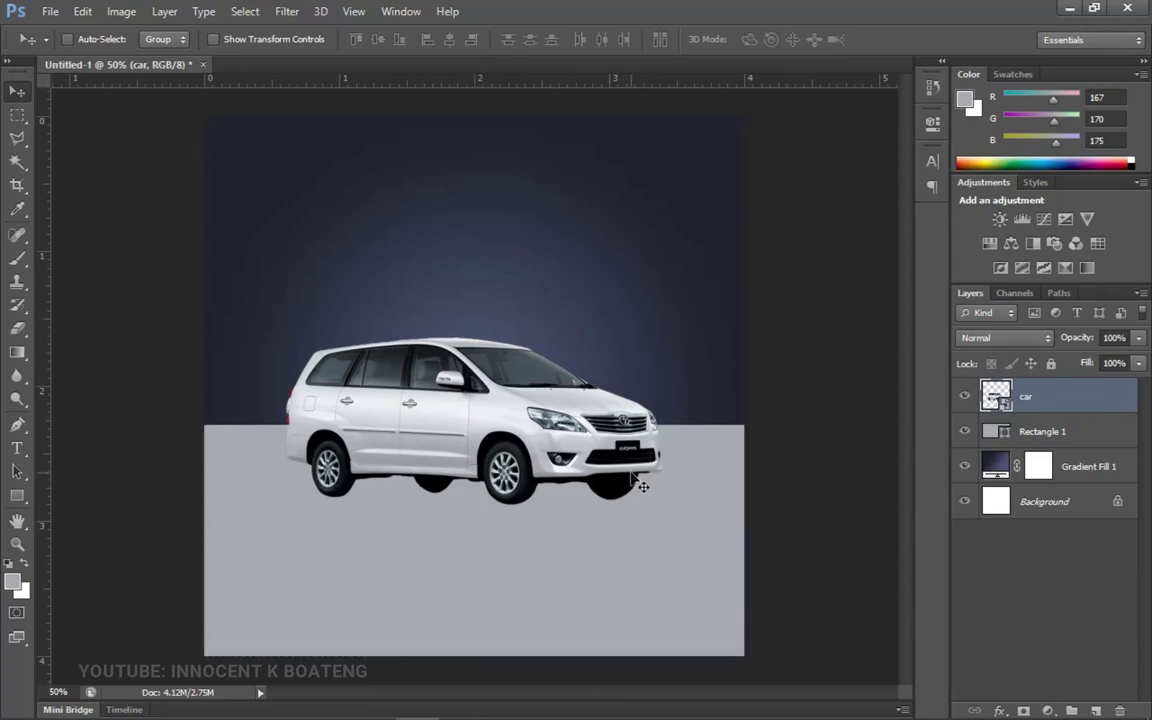
key("ctrl+d")
mouse_move(636, 463)
left_mouse_down()
mouse_move(645, 455)
mouse_move(634, 472)
left_mouse_up()
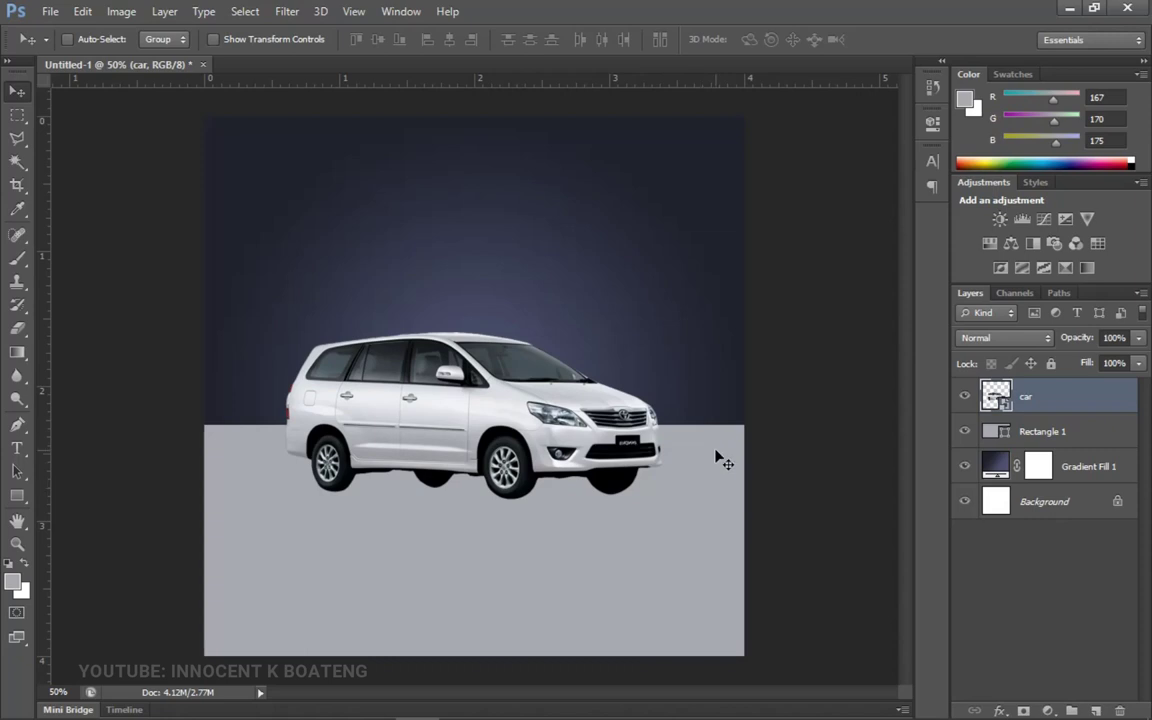
Step: Add a new empty layer above the grey rectangle and set the Pen tool to draw in Shape mode
left_click(1052, 436)
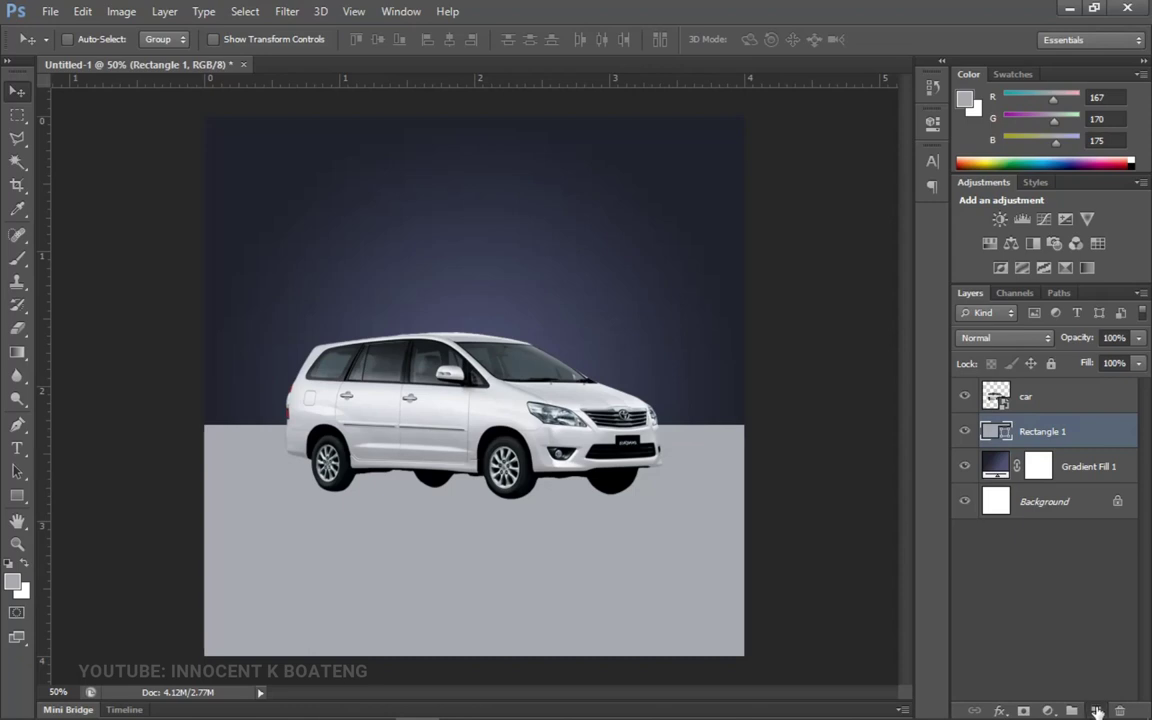
left_click(1097, 710)
left_click(19, 432)
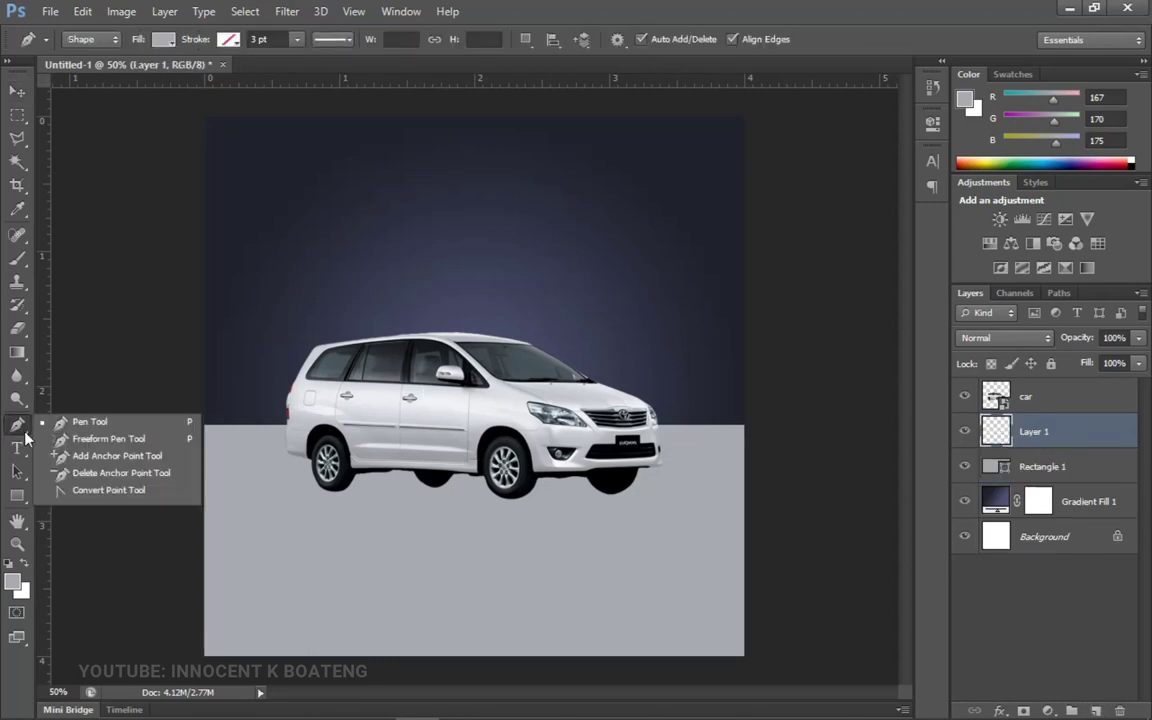
left_click(92, 422)
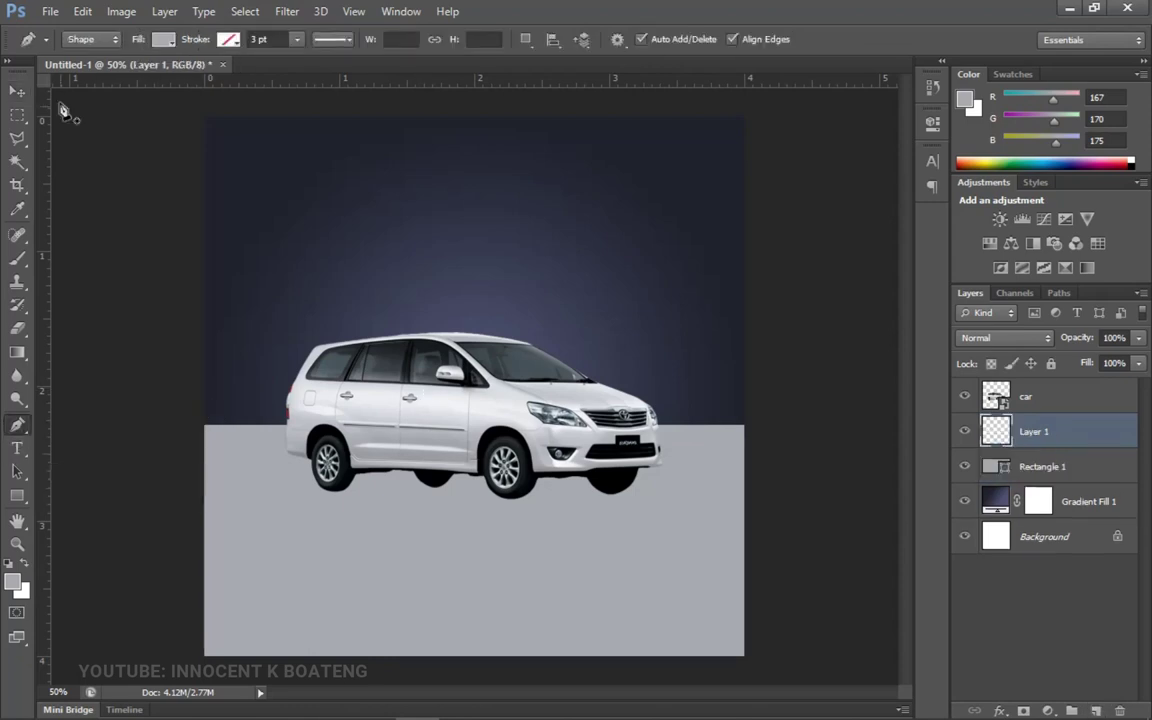
left_click(85, 40)
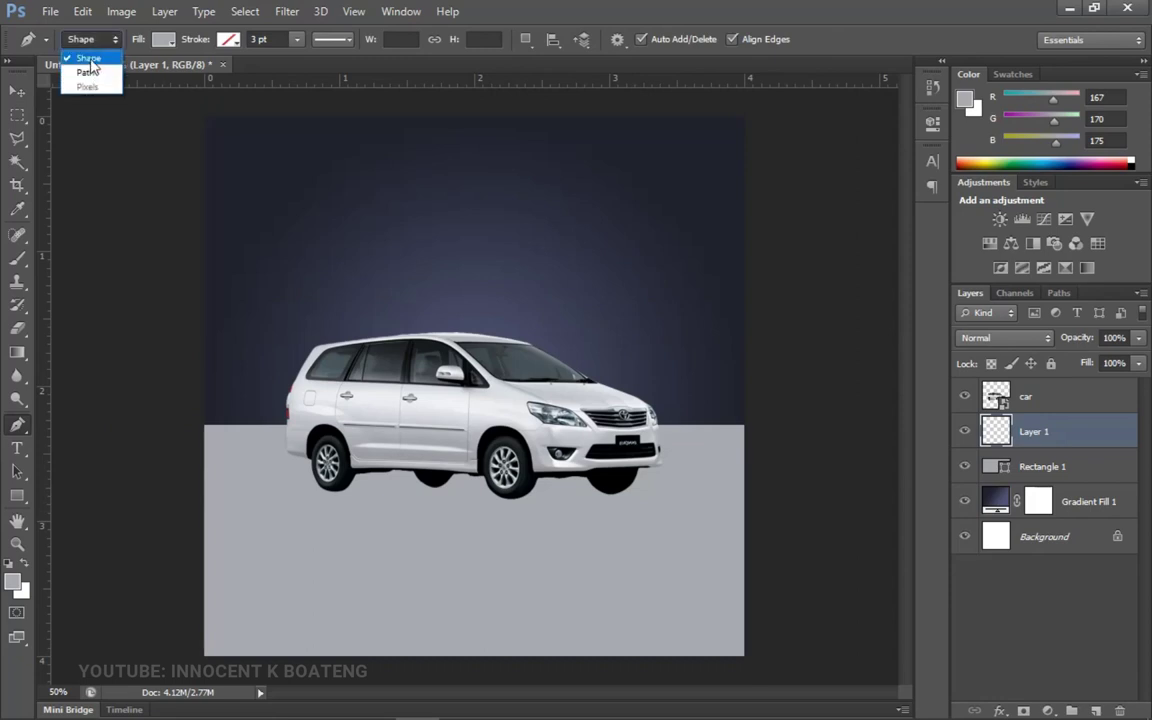
left_click(84, 55)
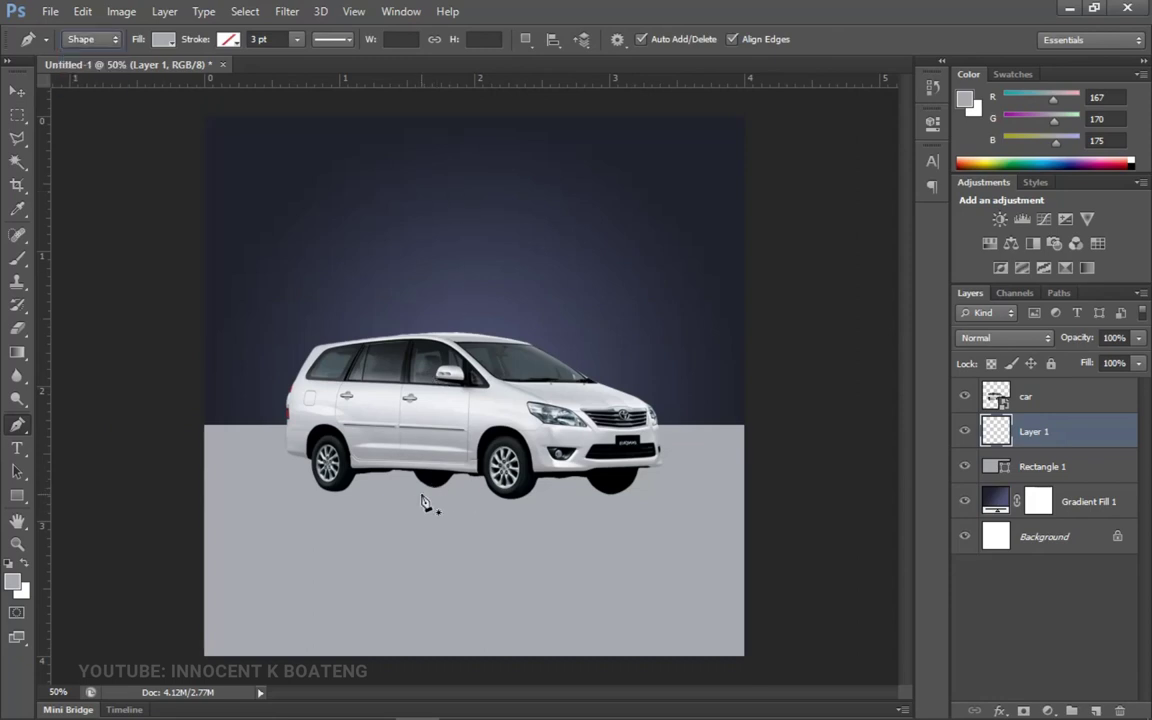
left_click(347, 456)
left_click(349, 459, "ctrl")
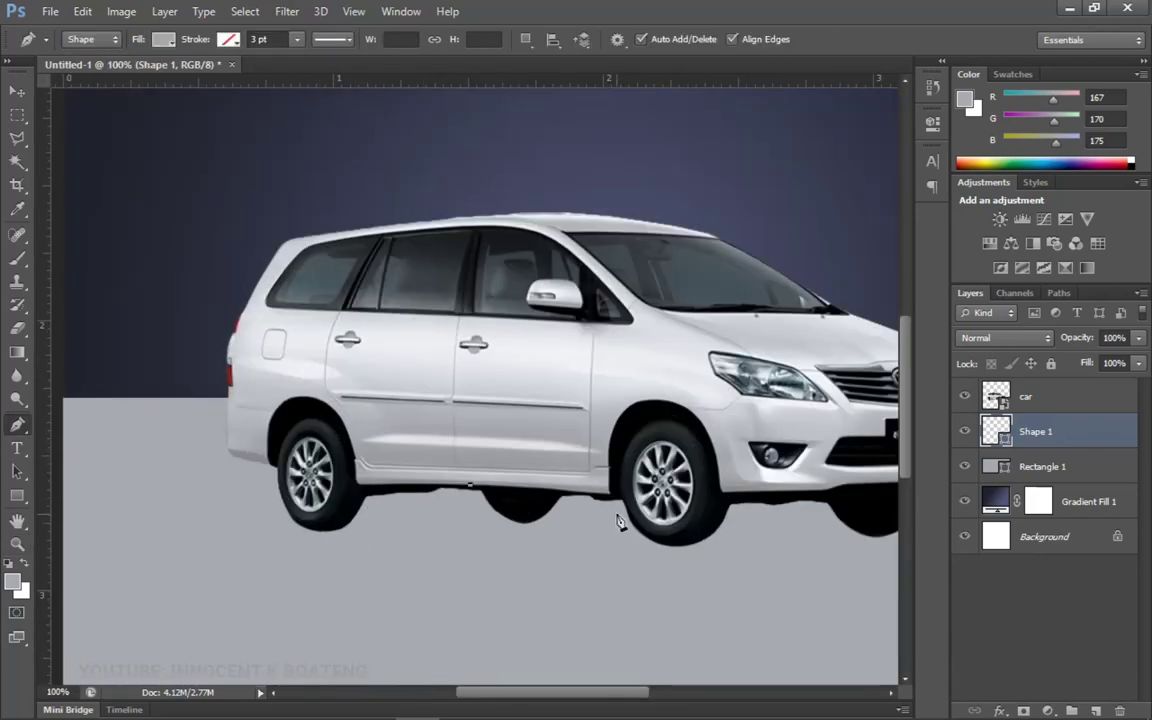
left_click_drag(808, 480, 695, 457)
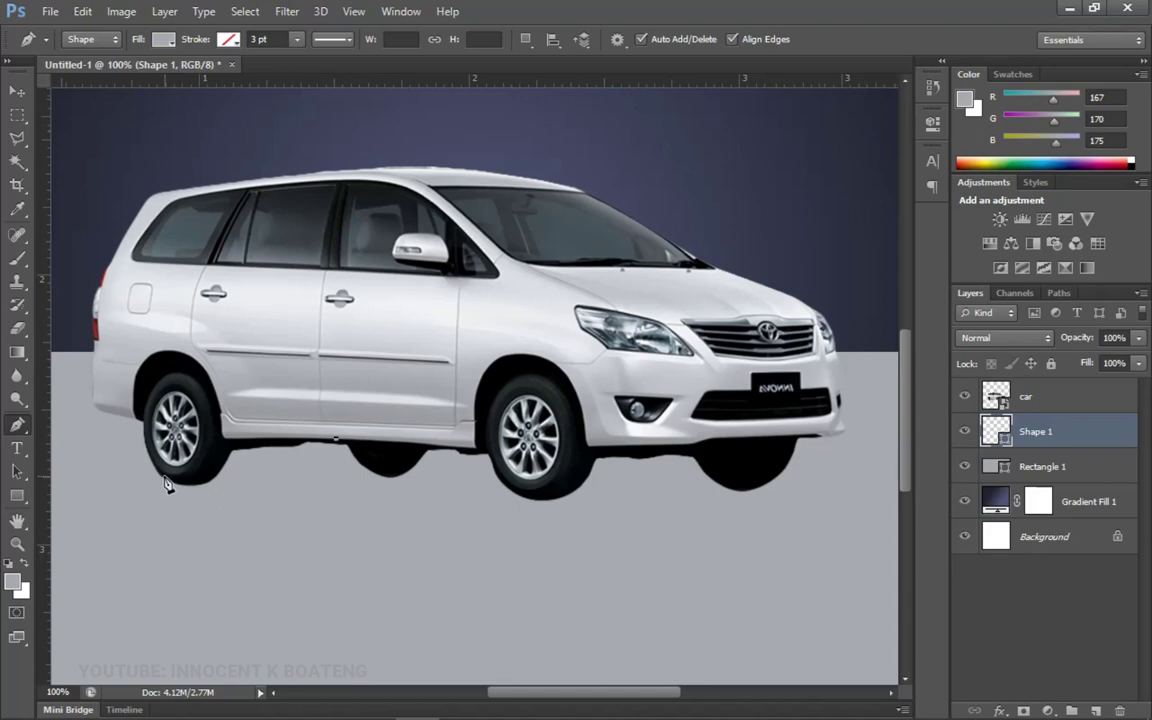
key("ctrl+z")
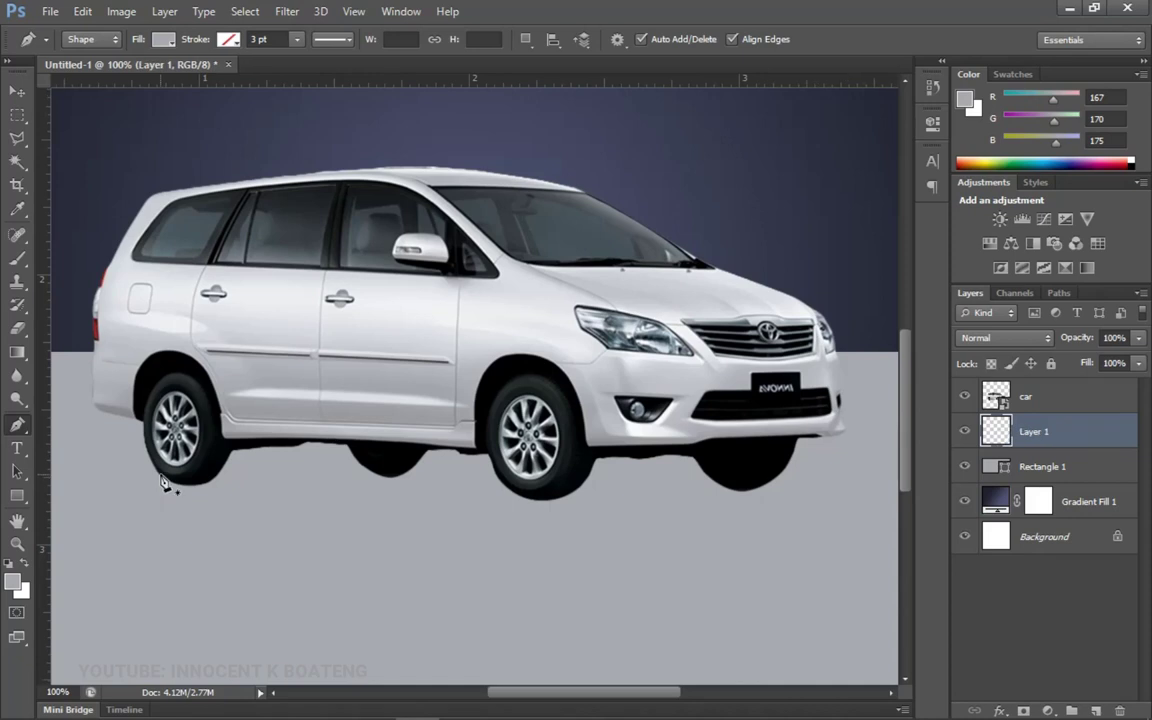
Step: Draw a thin pen shape about 684 px wide and 33 px high beneath the car, with points at the bases of its four wheels
left_click(159, 477)
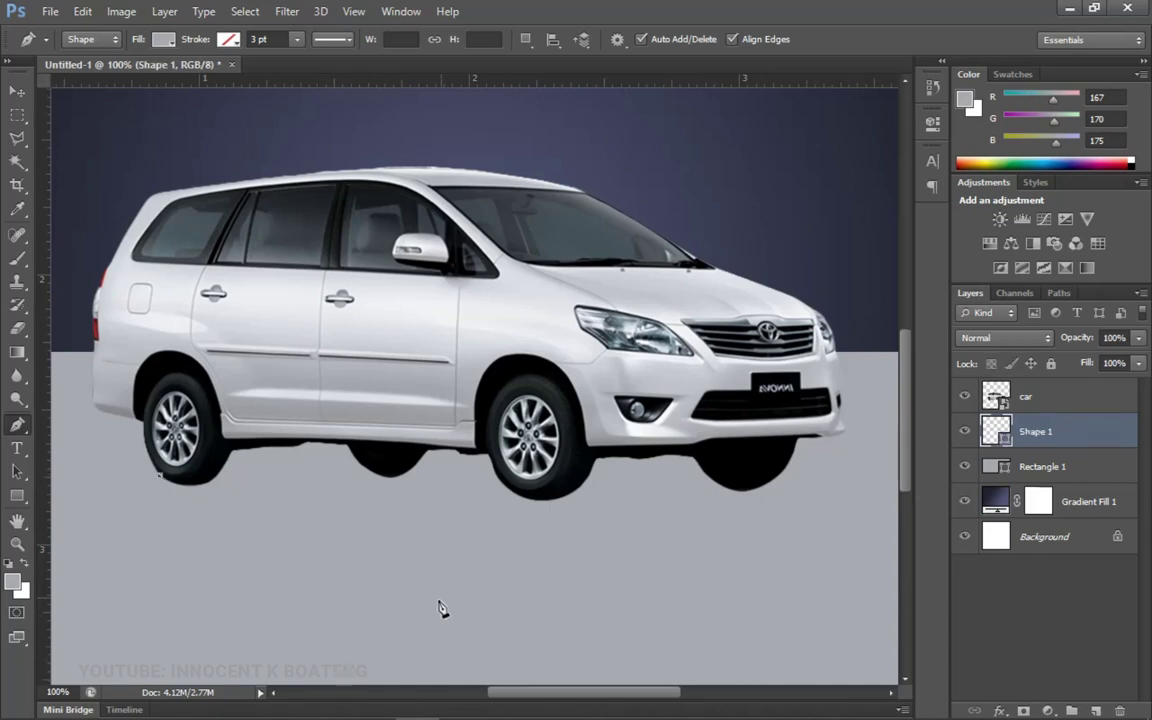
left_click(563, 500)
left_click_drag(562, 500, 559, 503)
left_click(776, 491)
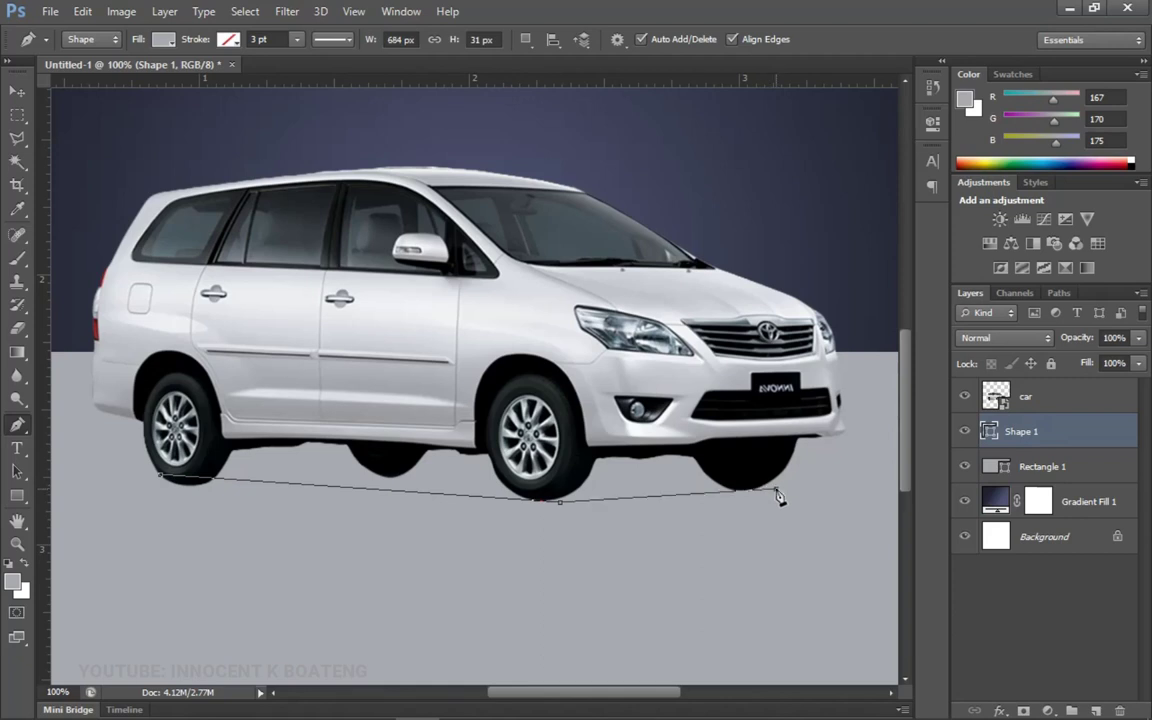
left_click(372, 474)
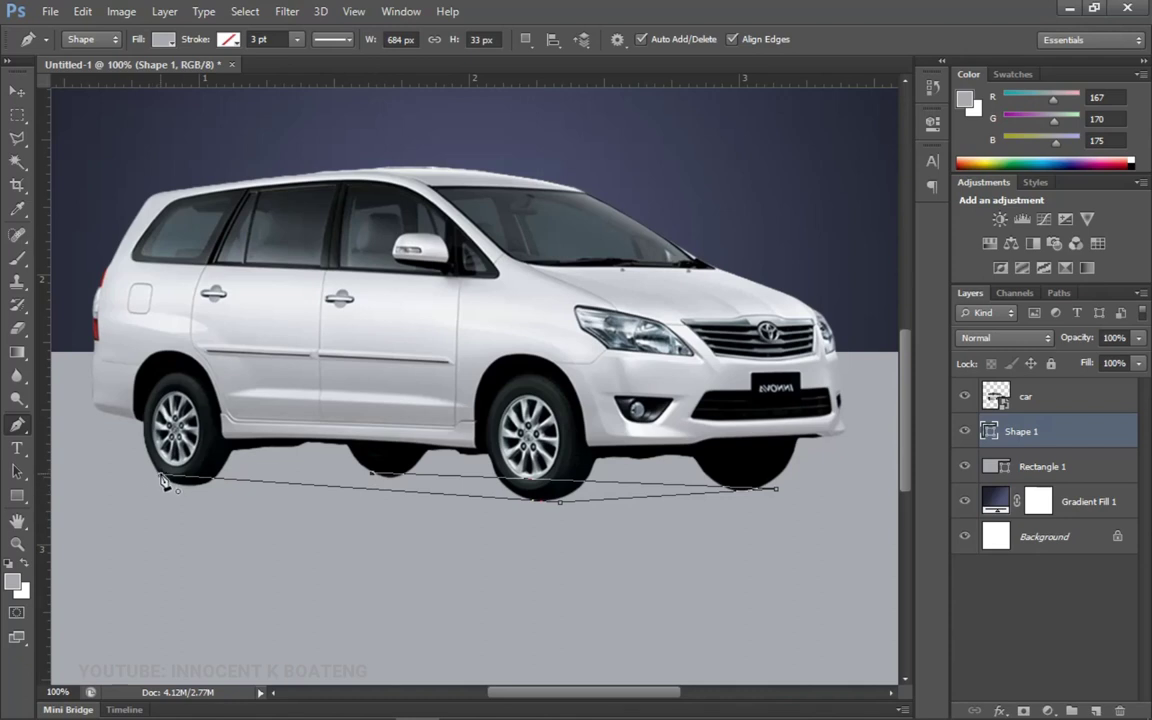
Step: Fill the pen shape beneath the car with black (RGB 0, 0, 0)
key("z")
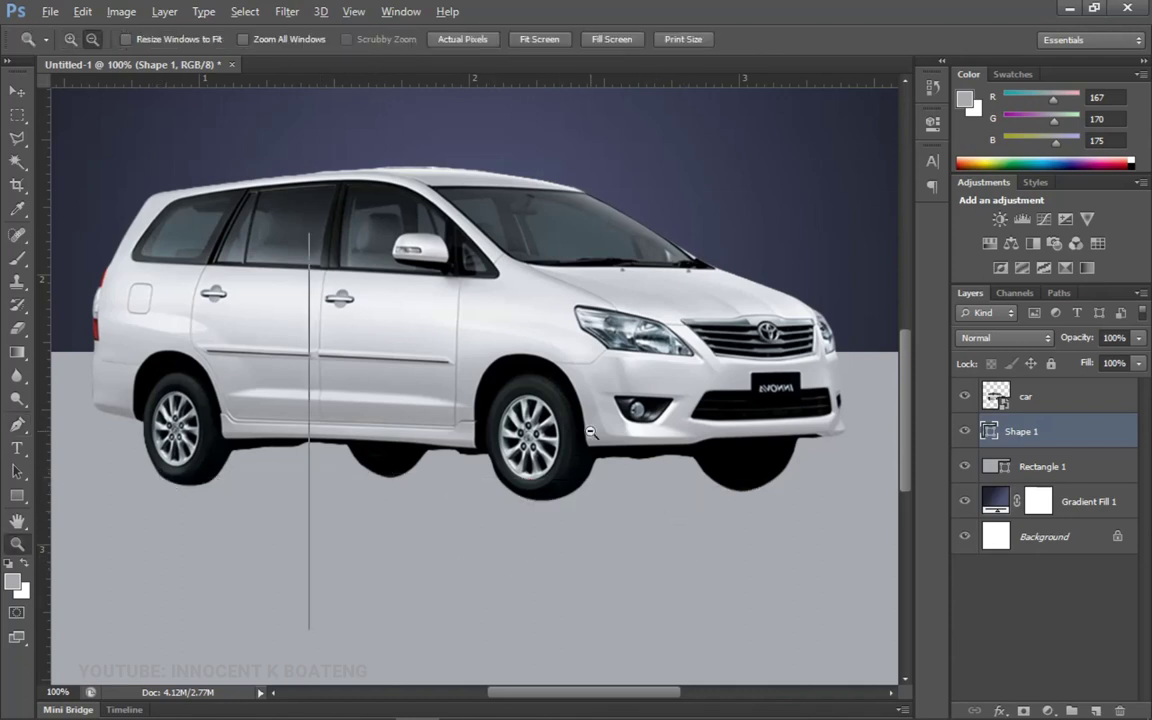
left_click(712, 528, "alt")
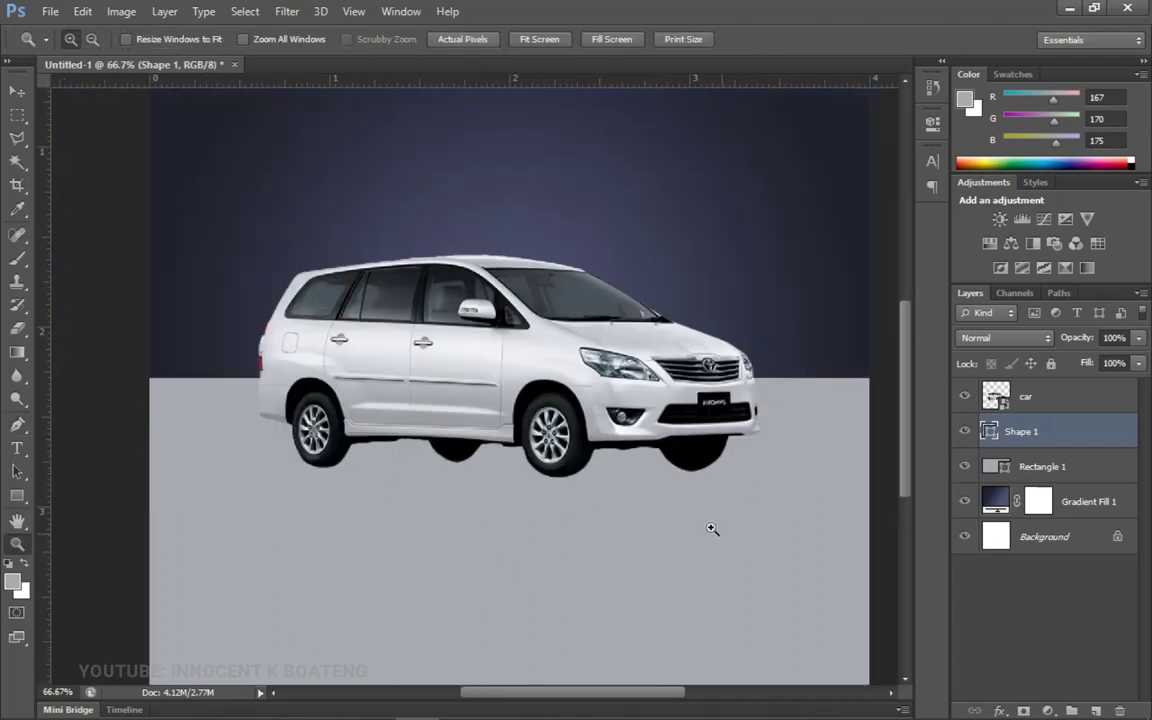
double_click(990, 432)
left_click_drag(606, 668, 601, 688)
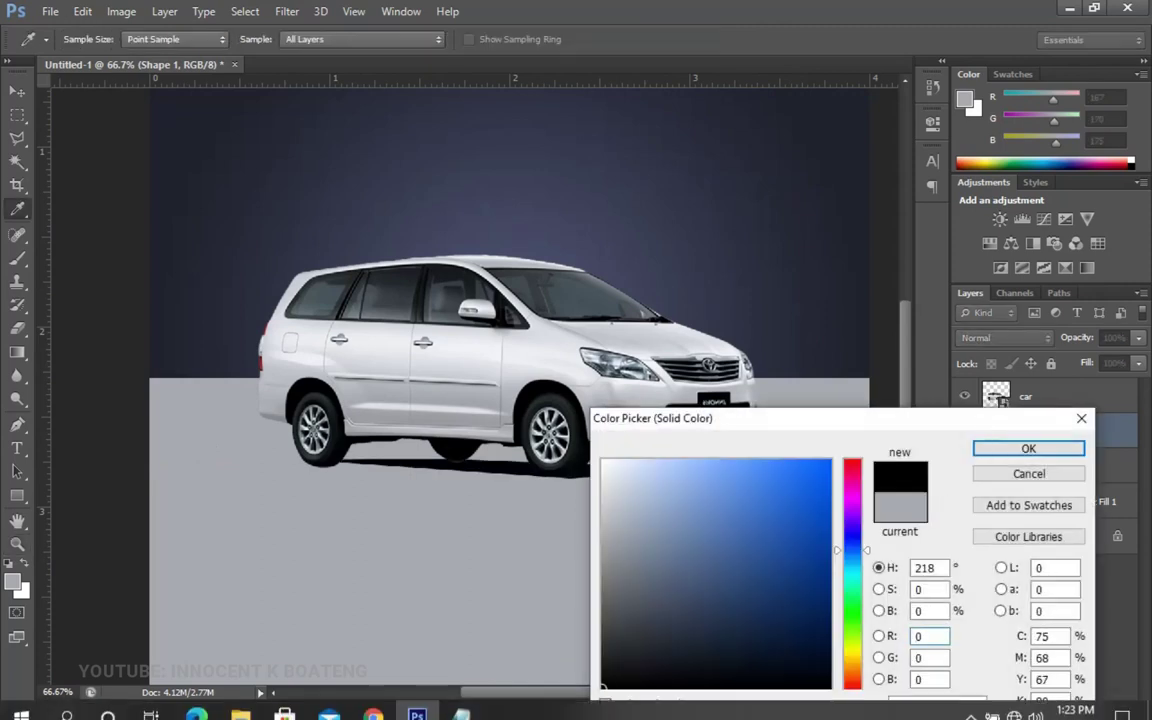
left_click(990, 474)
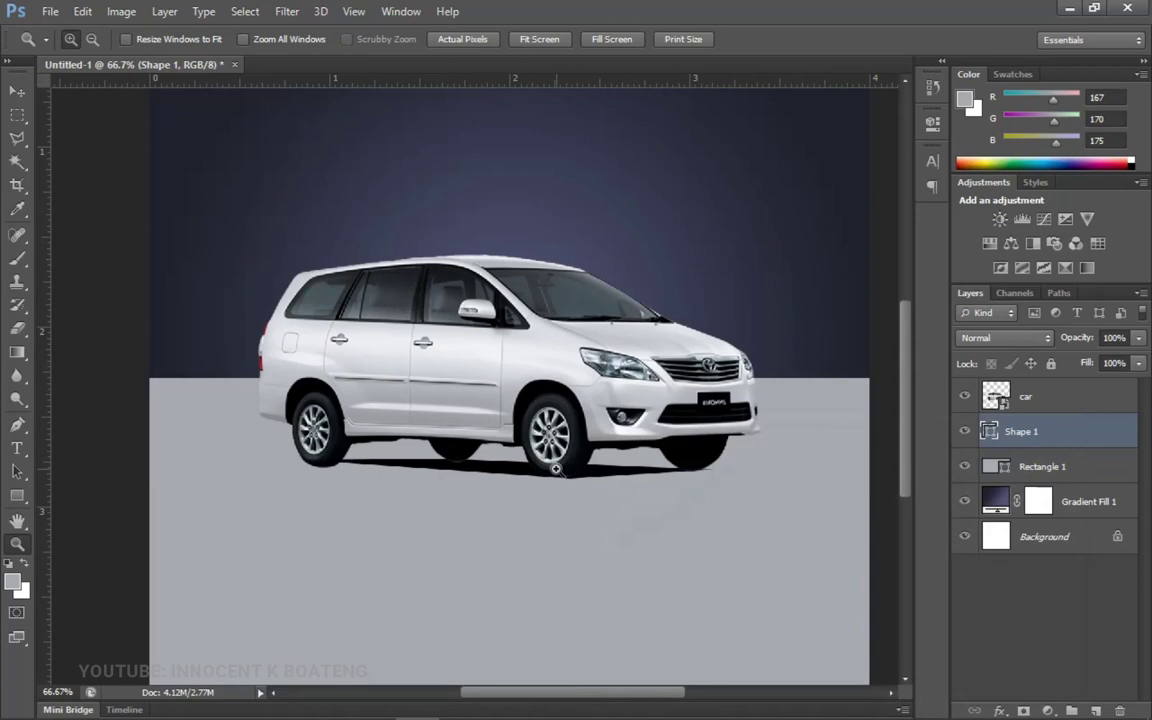
Step: Rasterize the black shadow shape's layer
key("p")
right_click(1035, 431)
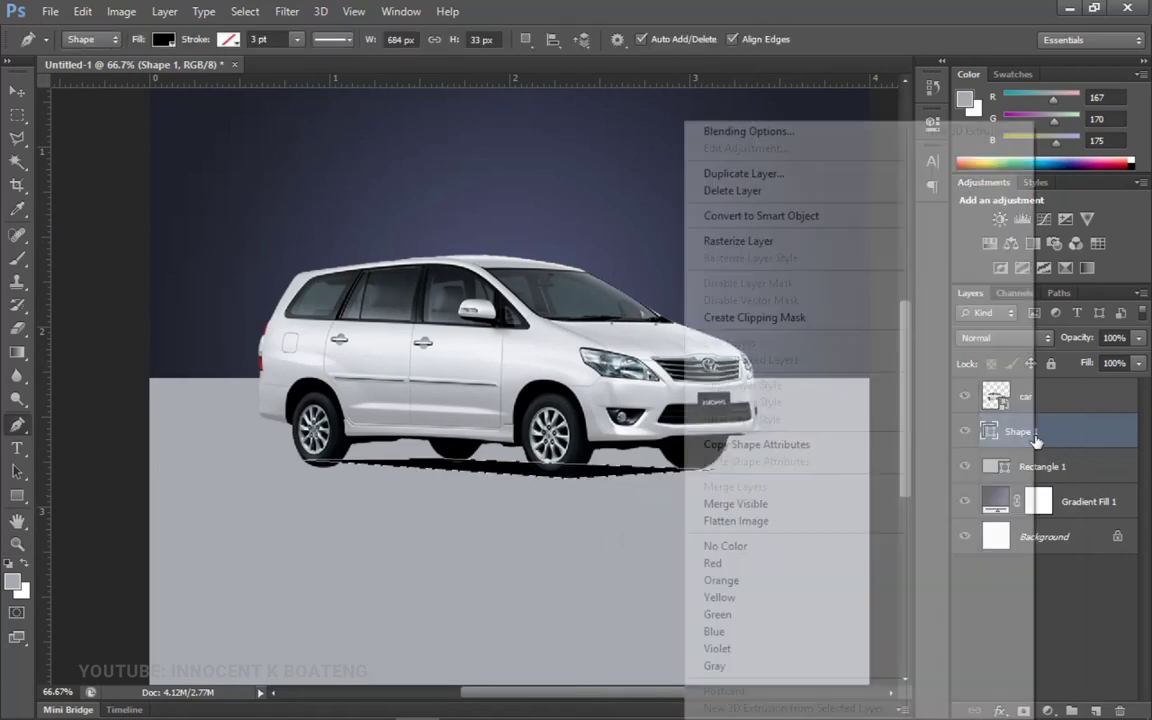
left_click(766, 244)
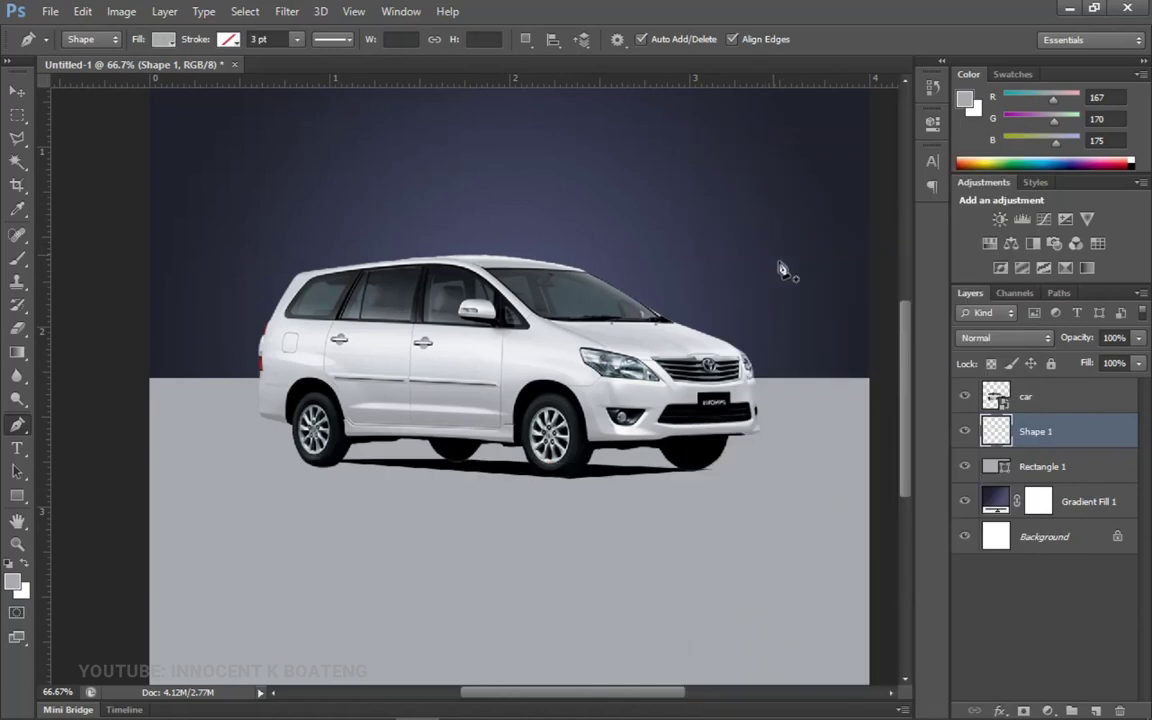
Step: Apply a Gaussian Blur with a radius of about 7.6 pixels to the shadow beneath the car
left_click(288, 12)
mouse_move(448, 203)
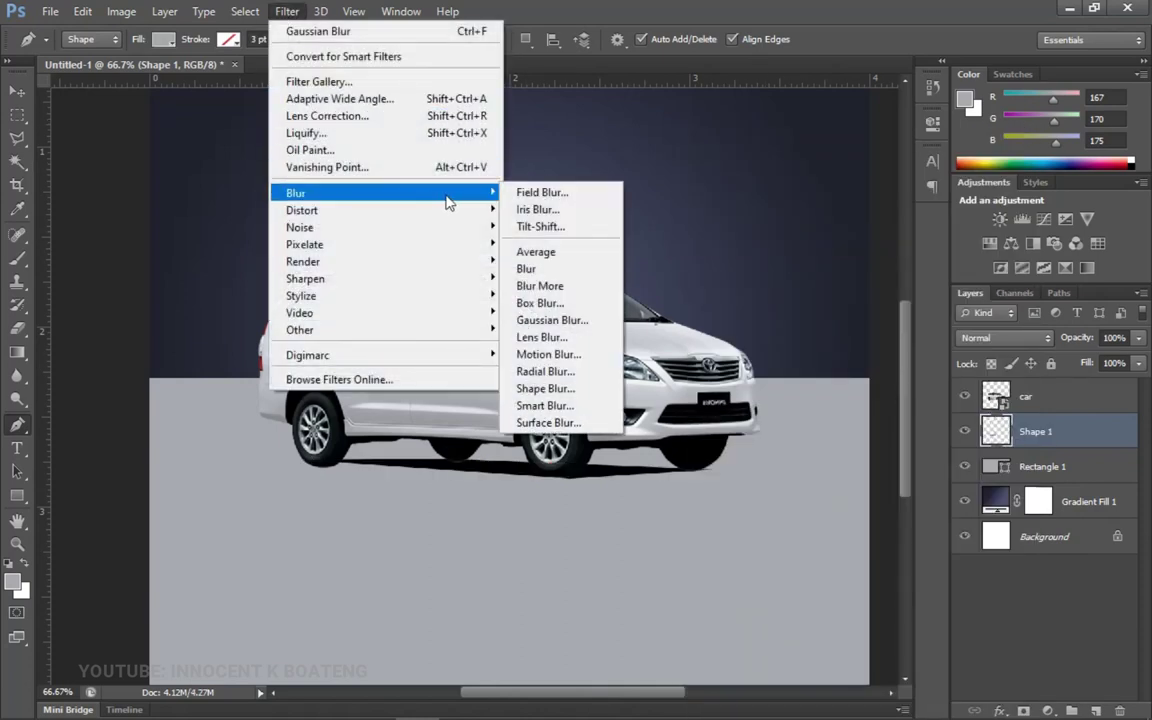
left_click(552, 320)
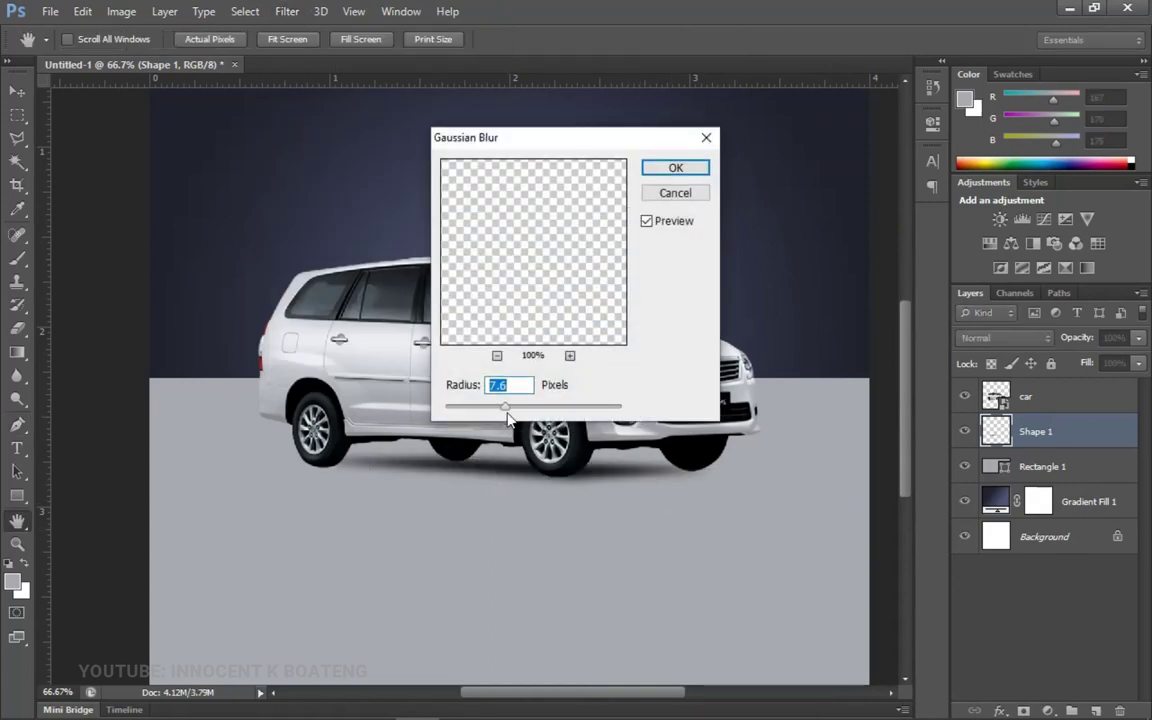
mouse_move(507, 418)
left_mouse_down()
mouse_move(518, 413)
mouse_move(506, 413)
left_mouse_up()
left_click(676, 167)
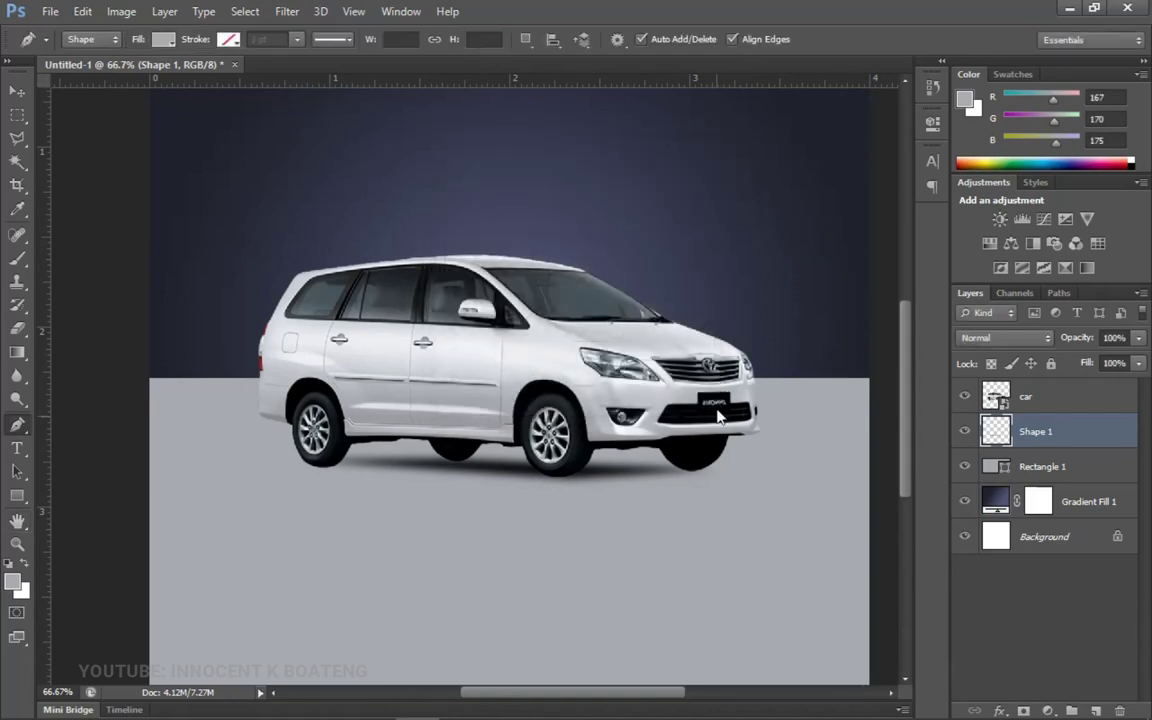
Step: Enlarge the blurred shadow with Free Transform to about 107.73% width and 115.49% height
key("v")
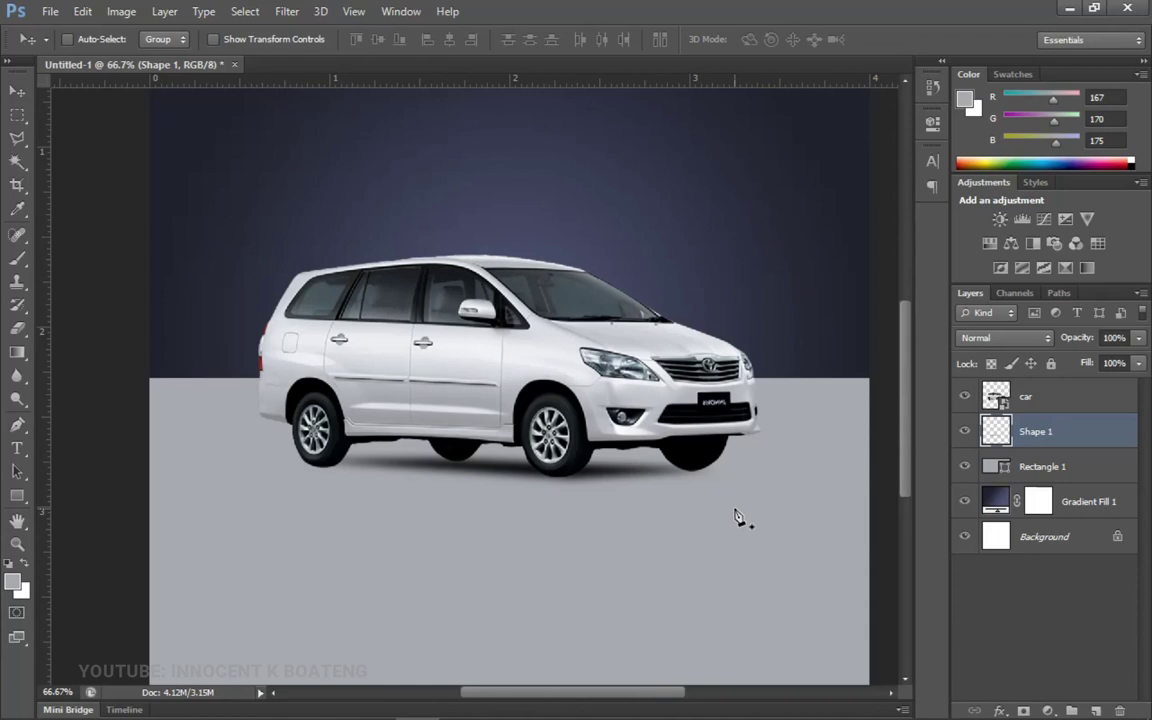
key("ctrl+t")
mouse_move(730, 440)
left_mouse_down()
mouse_move(747, 437)
mouse_move(729, 451)
left_mouse_up()
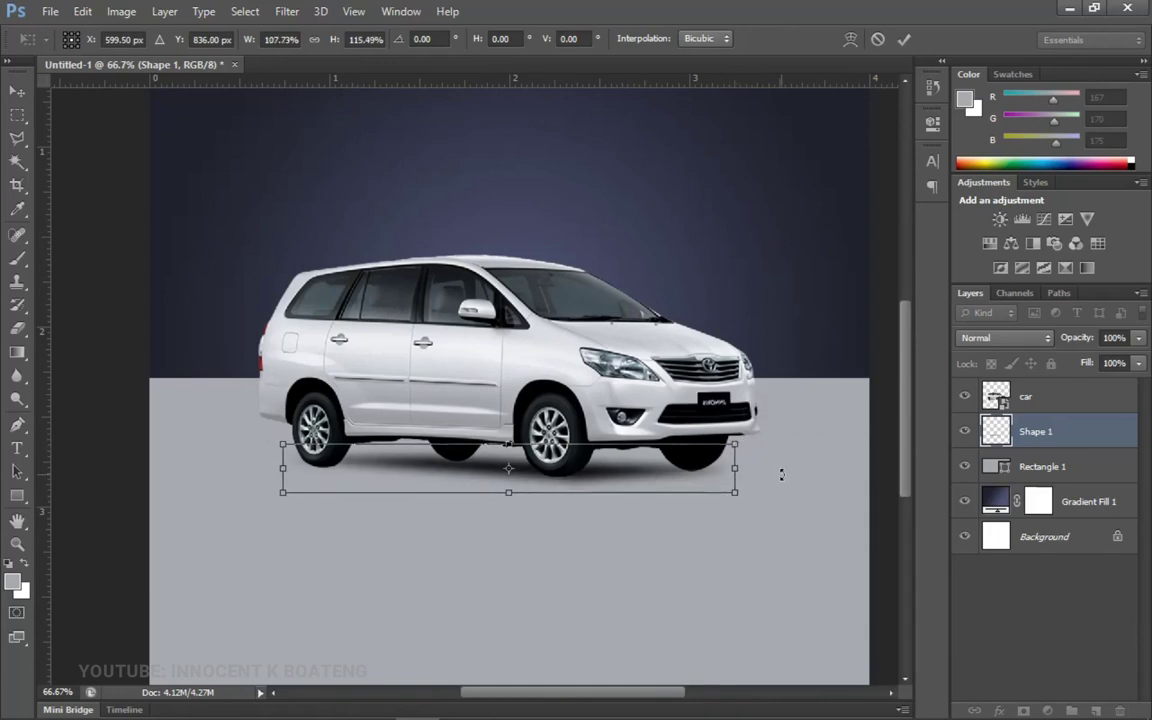
key("Return")
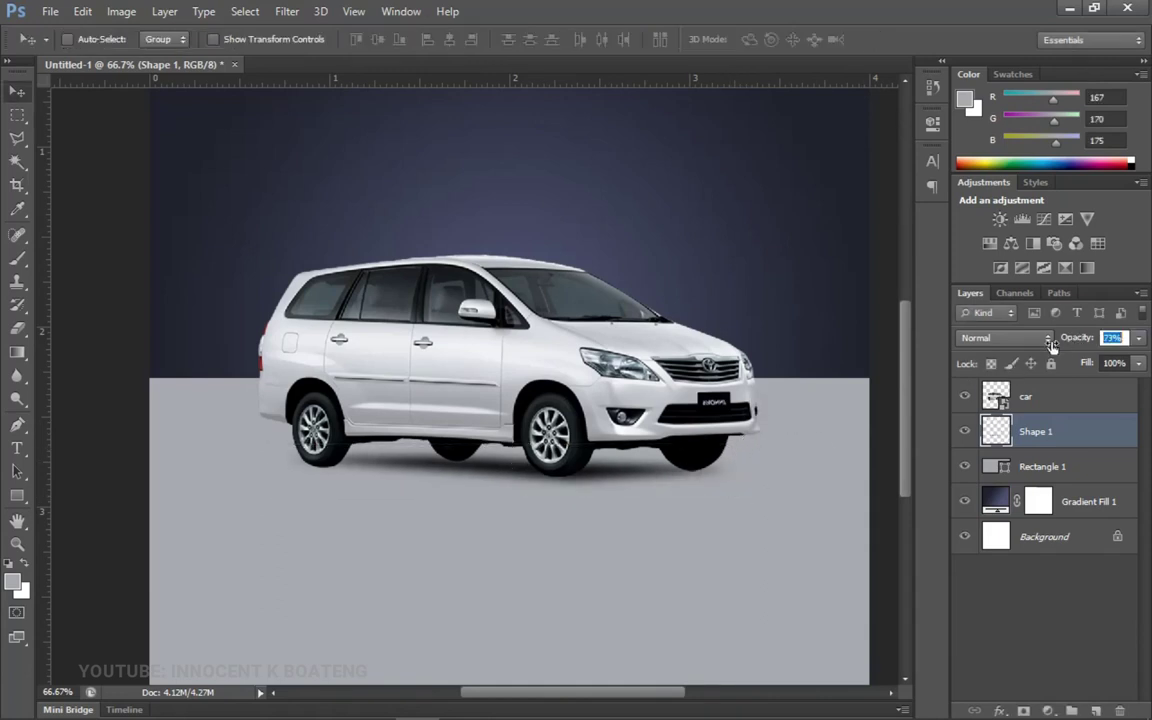
Step: Set the shadow layer's opacity to 67%
left_click_drag(1069, 341, 1044, 346)
key("z")
left_click(465, 607, "alt")
left_click(465, 607, "alt")
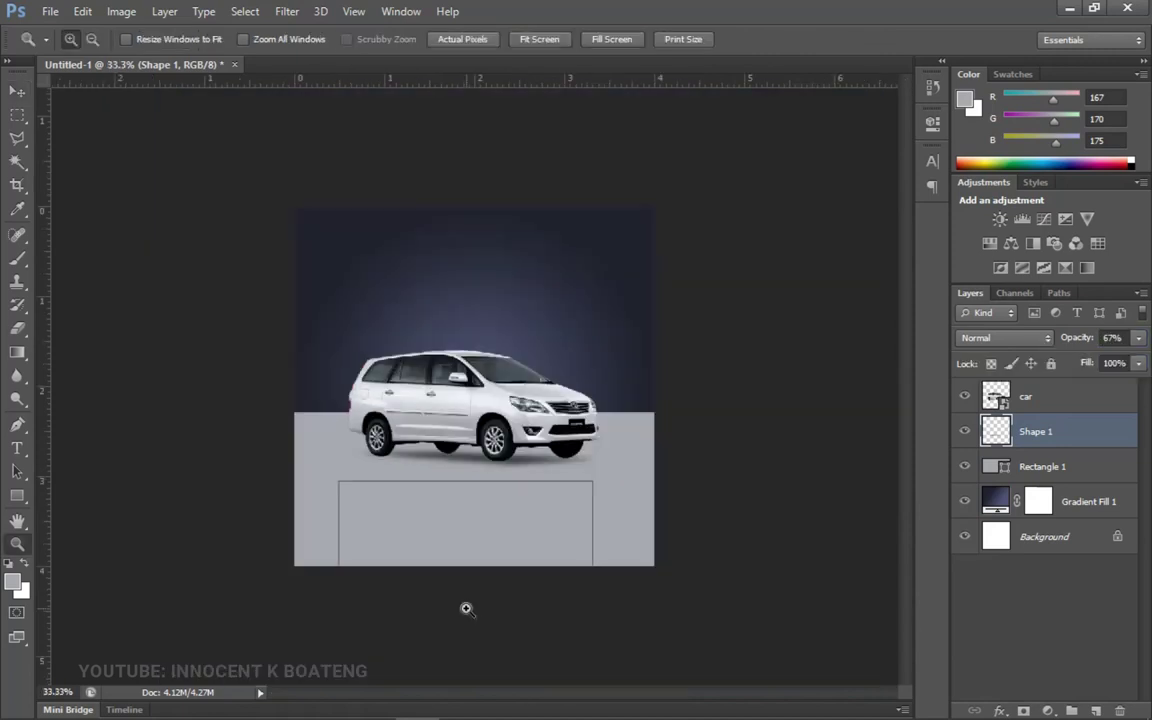
left_click(484, 539)
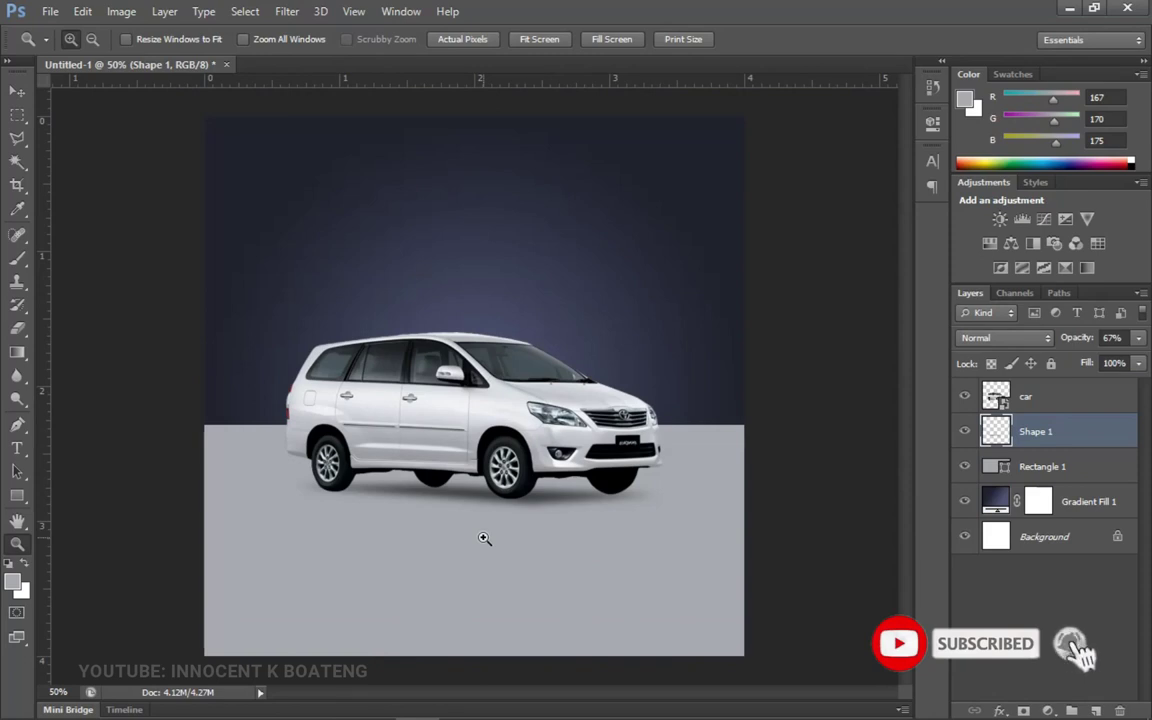
Step: Make the car layer active, copy the lines "GUESS WHAT" from the Notepad document and return to Photoshop
left_click(1070, 400)
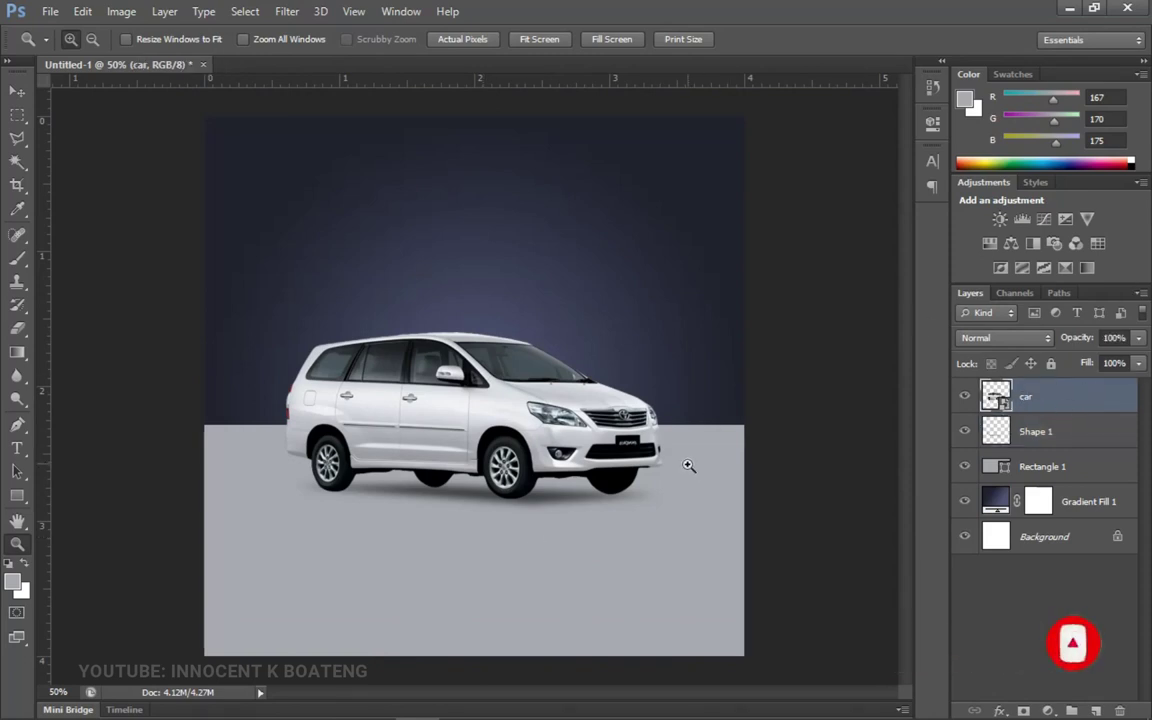
left_click(458, 700)
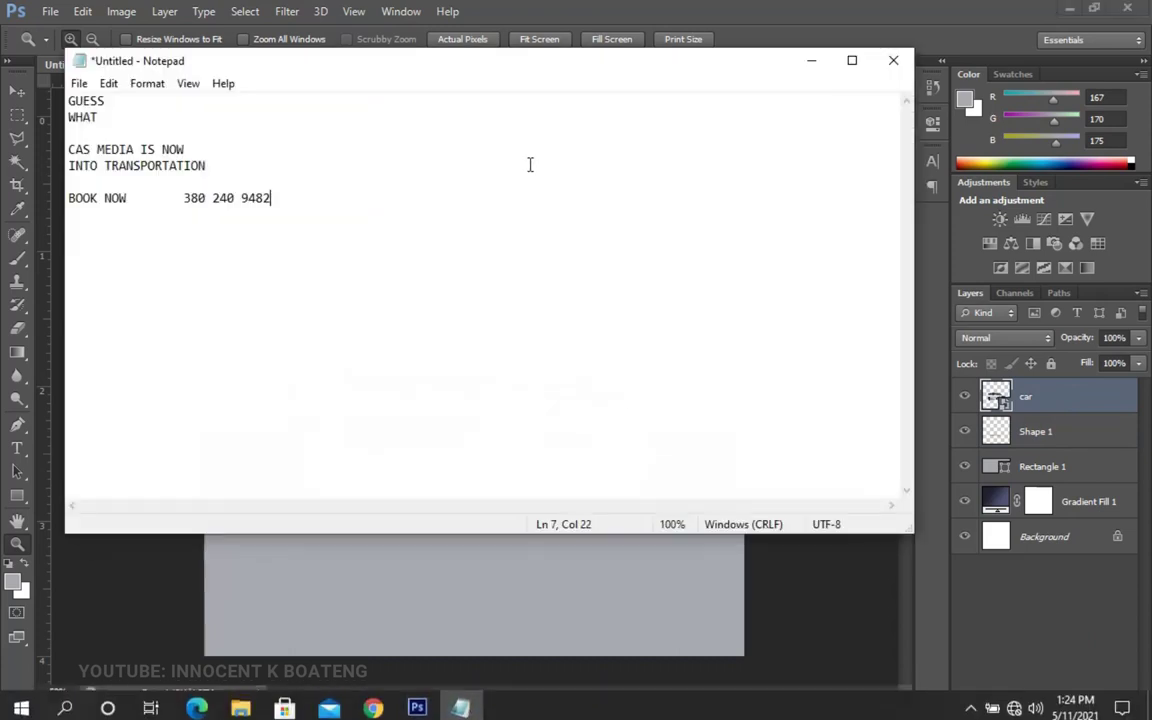
double_click(174, 122)
left_click_drag(174, 122, 60, 100)
key("ctrl+c")
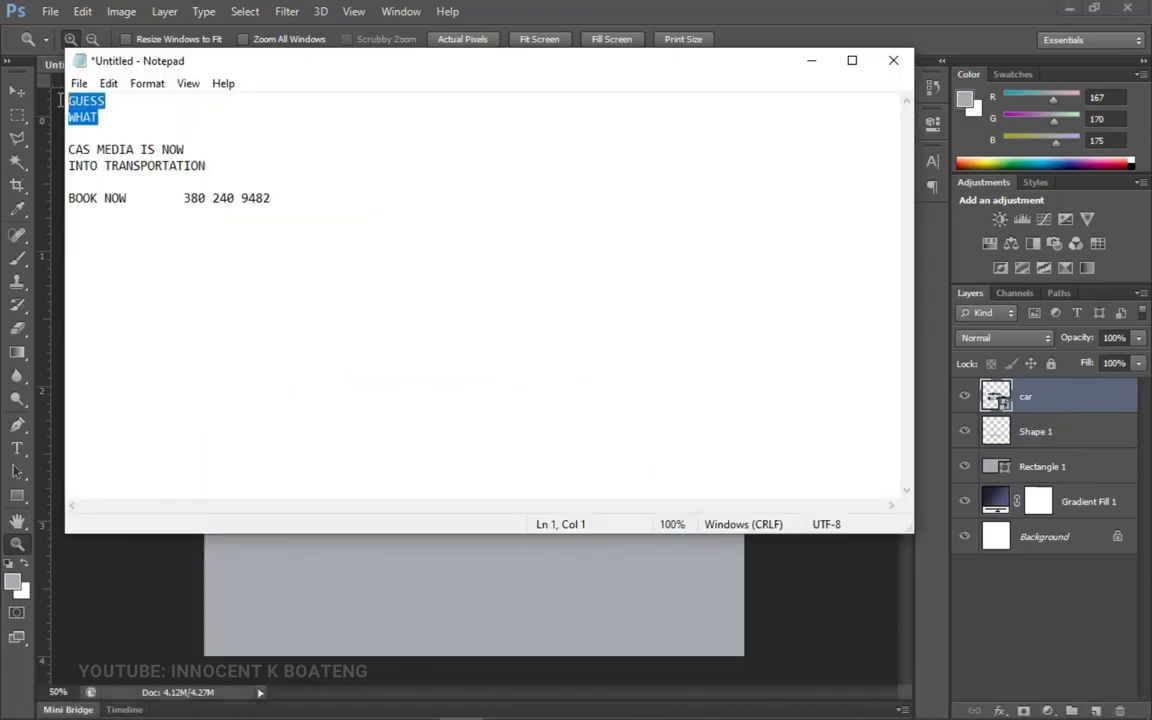
left_click(811, 60)
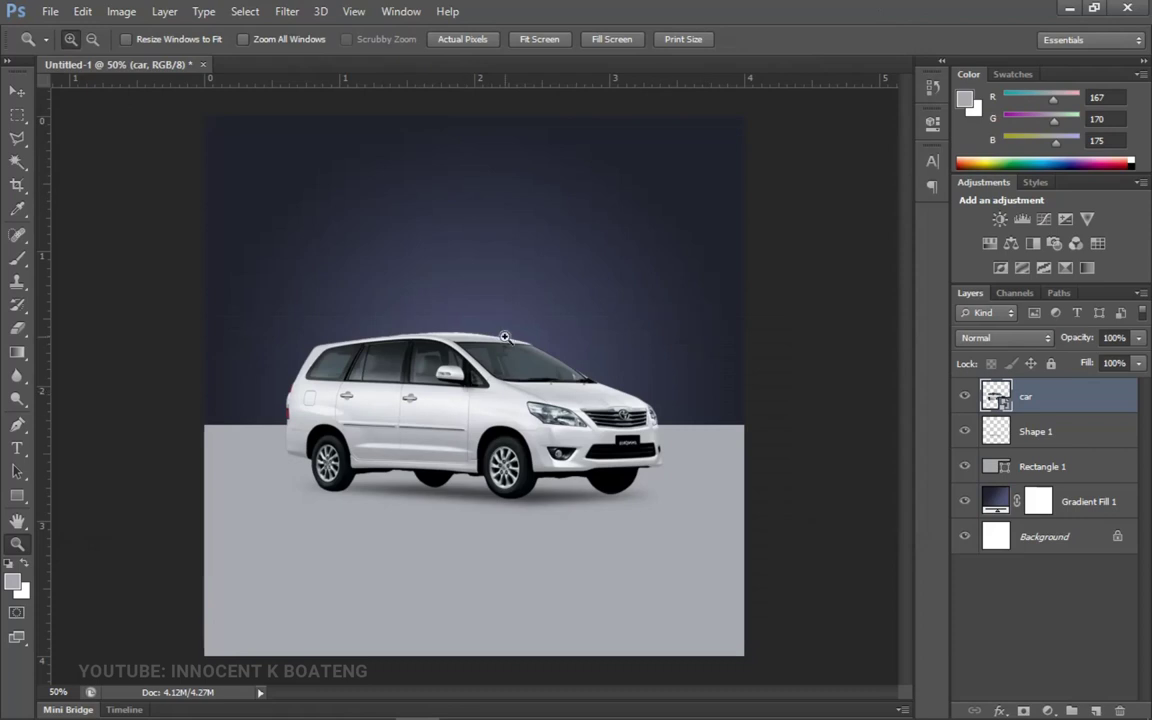
Step: Insert the copied "GUESS WHAT" as a new text layer on the dark backdrop above the car
key("t")
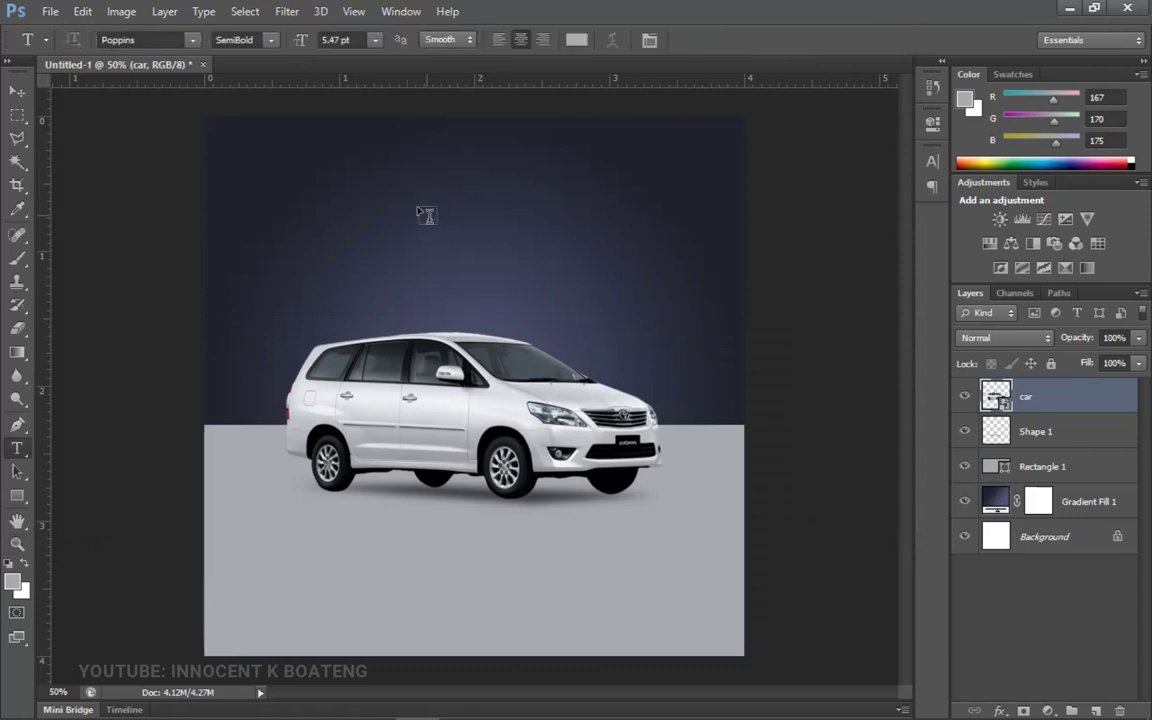
left_click(401, 216)
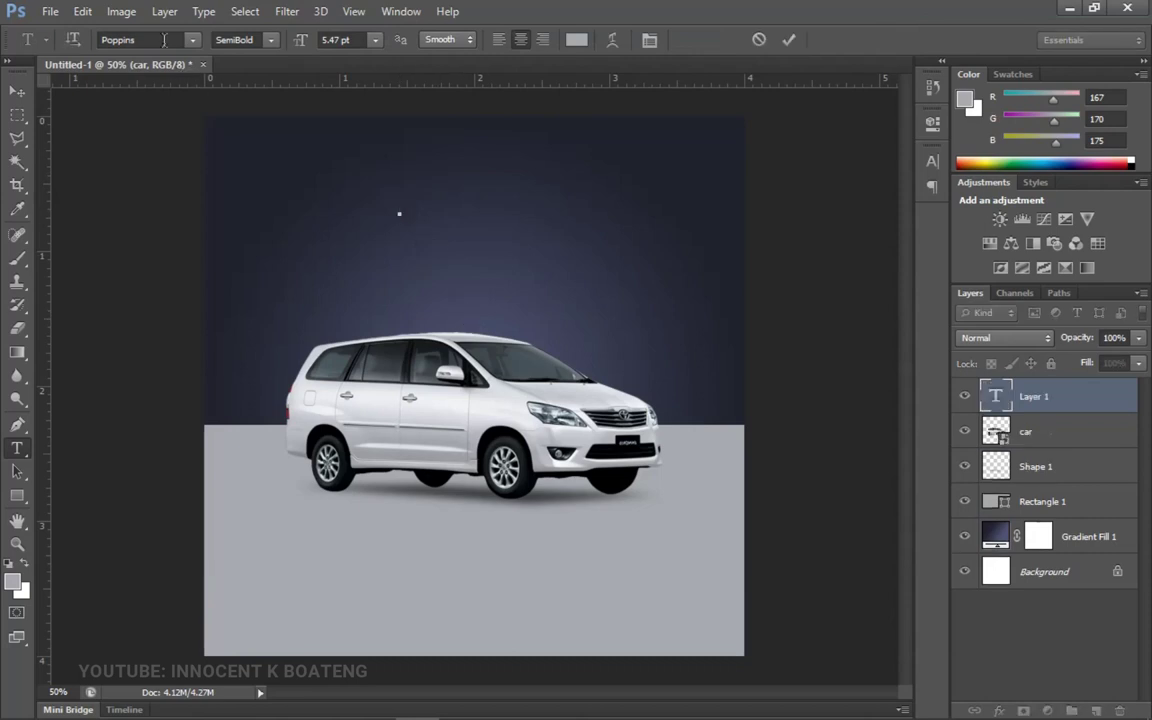
key("ctrl+v")
Step: Colour the whole "GUESS WHAT" text white (#ffffff) and choose a Poppins SemiBold font style for it
key("ctrl+a")
left_click(576, 39)
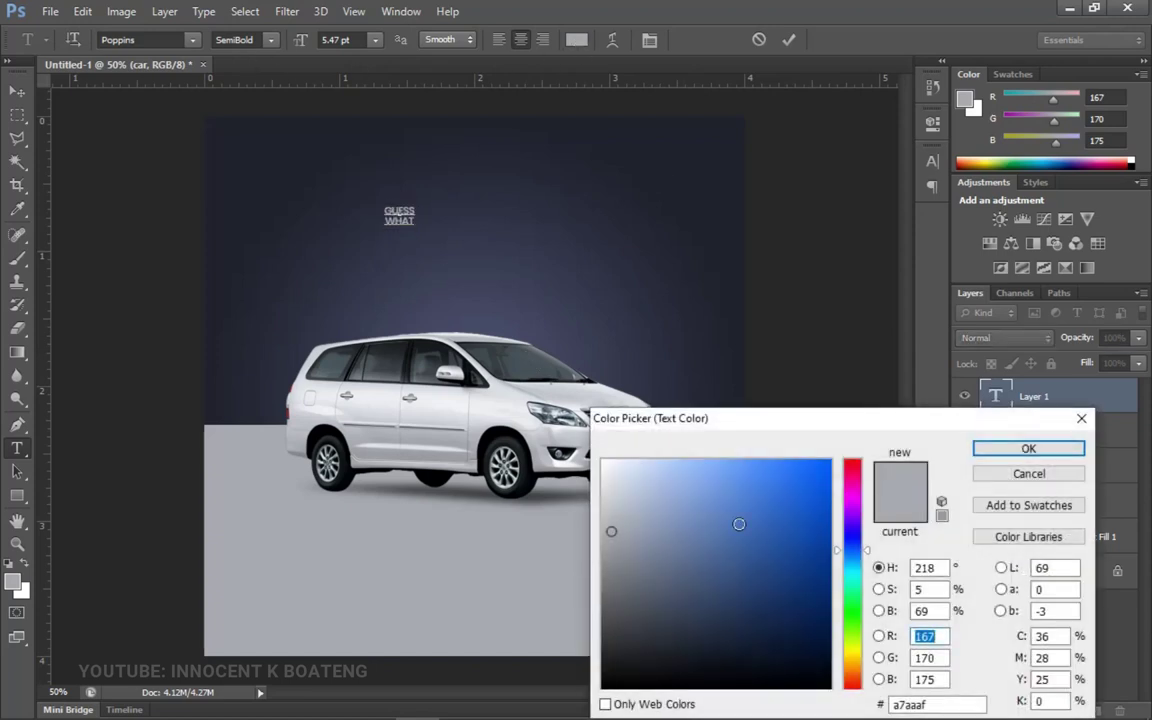
left_click(603, 461)
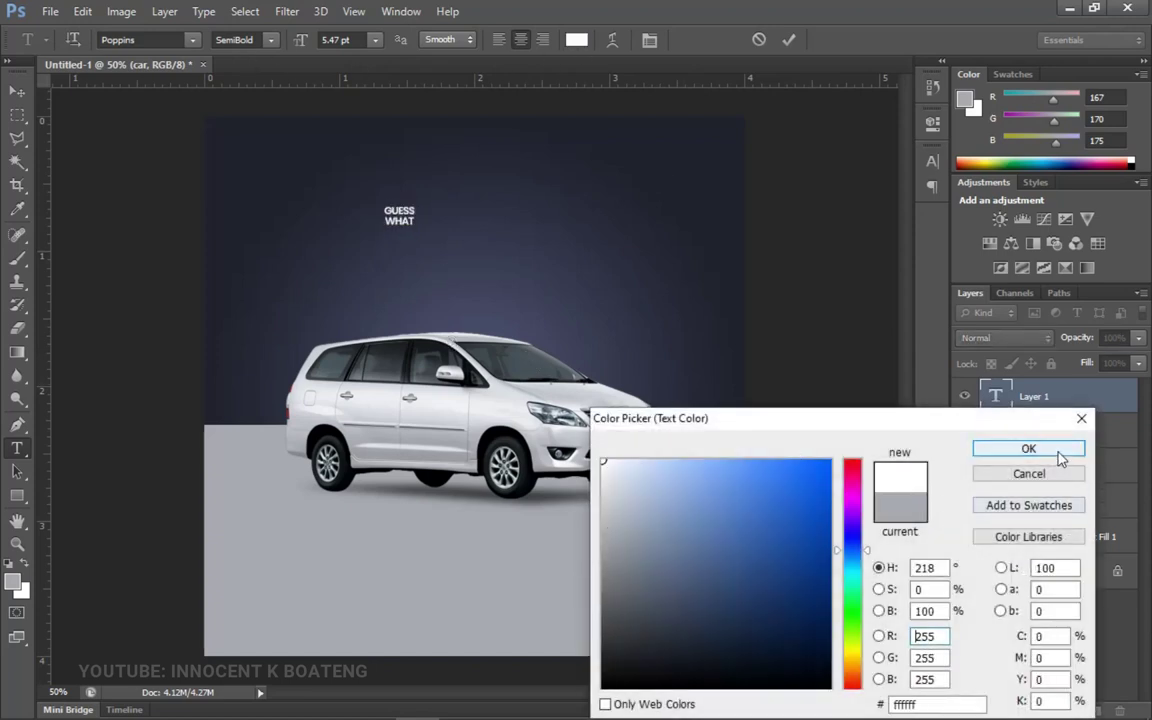
left_click(1028, 449)
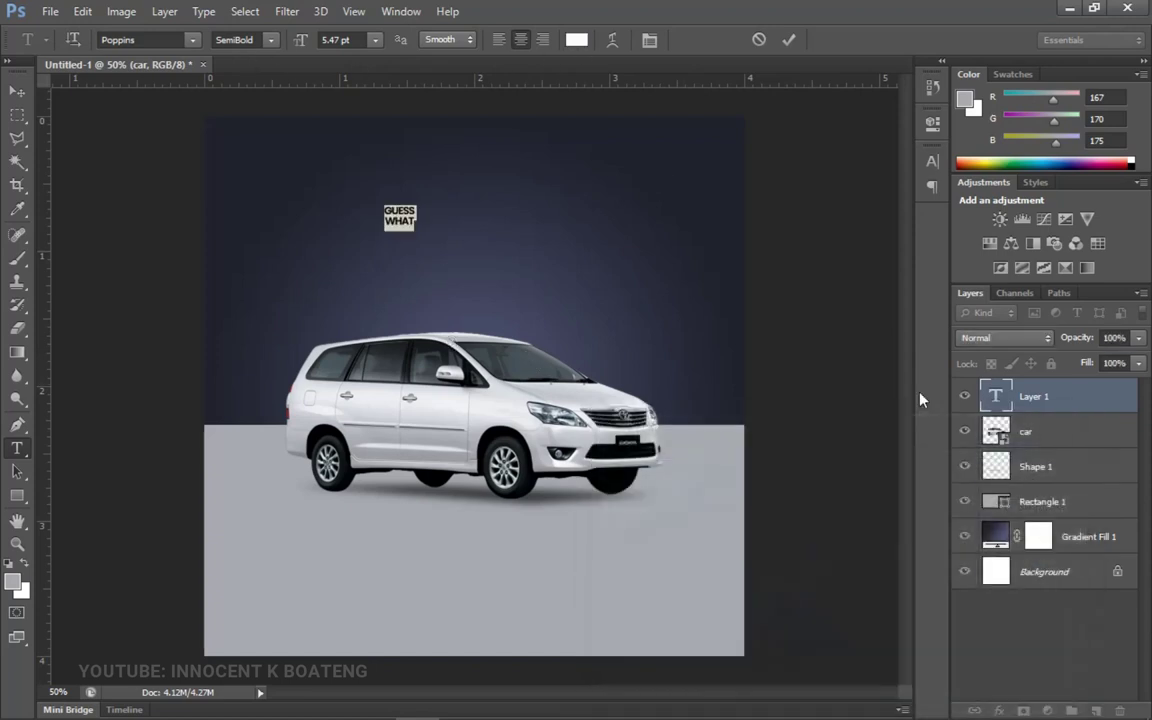
left_click(271, 40)
left_click(255, 208)
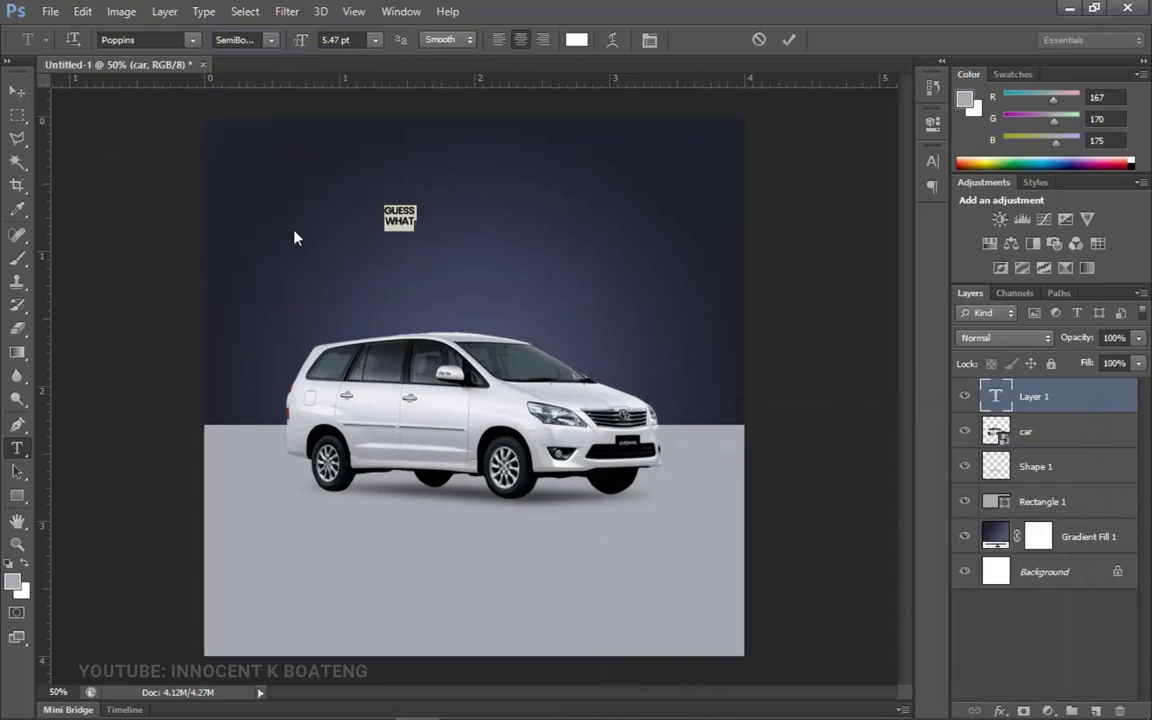
Step: Commit the "GUESS WHAT" text and scale it up to about 30 pt above the car
key("ctrl+Return")
key("ctrl+t")
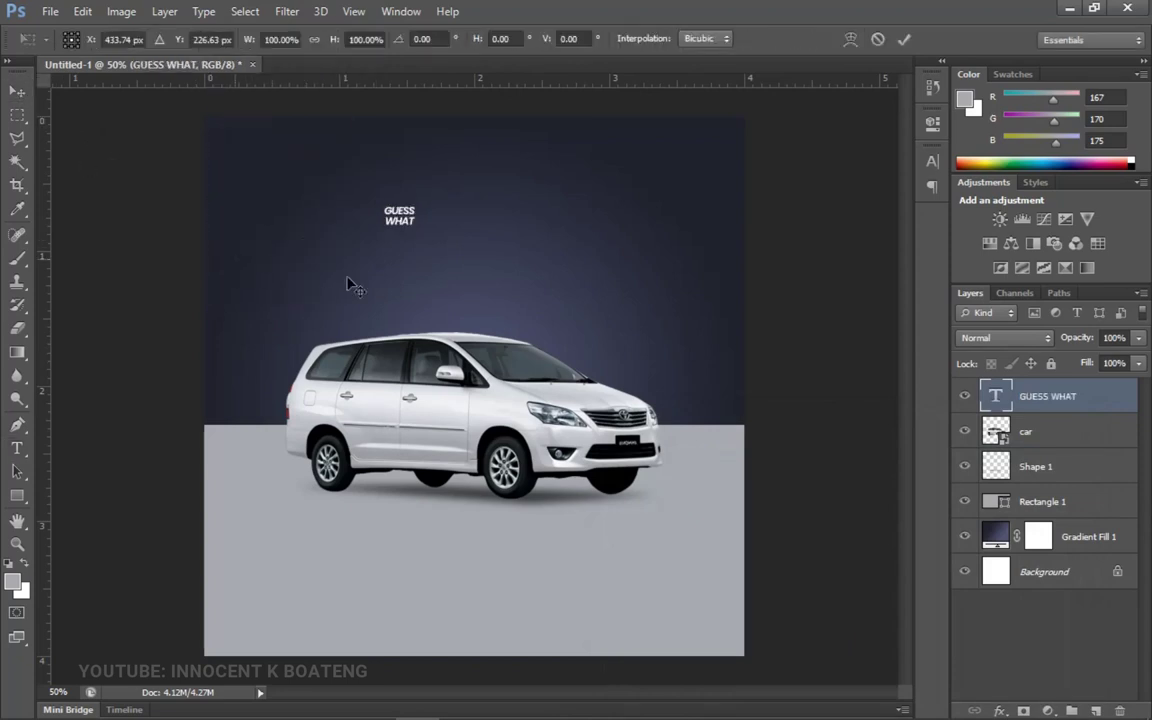
left_click_drag(425, 240, 482, 286)
key("Return")
Step: Change the whole "GUESS WHAT" text to the Bold Italic font style and set its size to 40 pt
key("t")
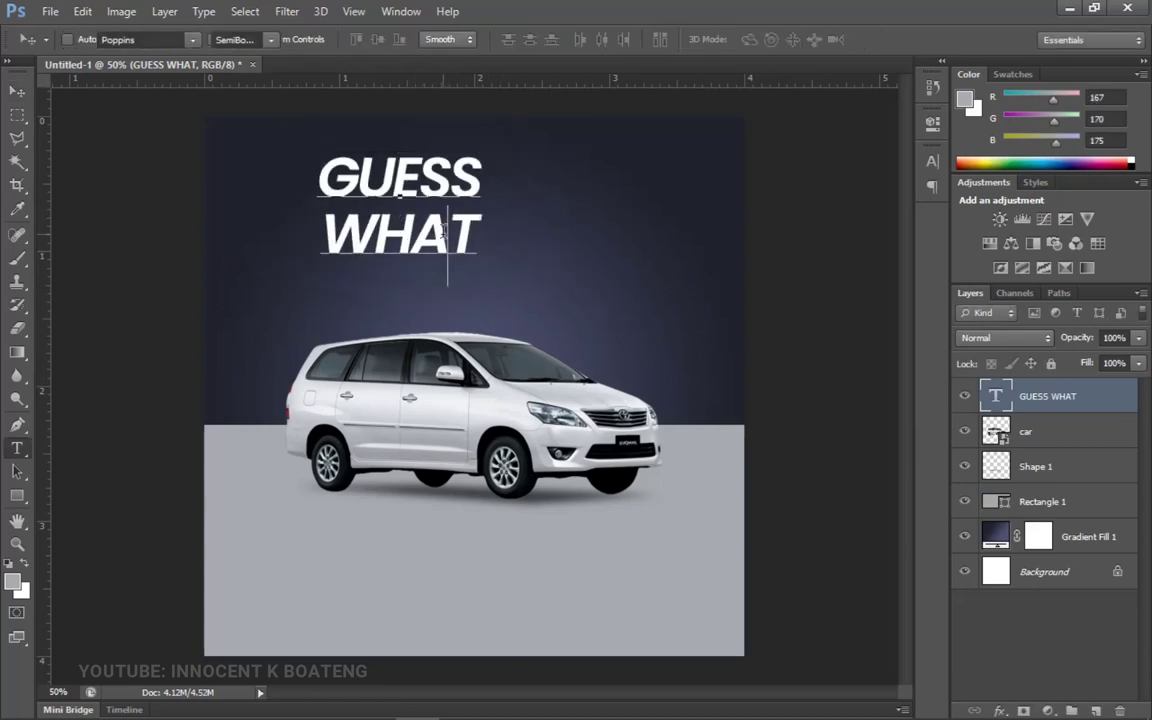
left_click(462, 242)
key("ctrl+a")
left_click(268, 42)
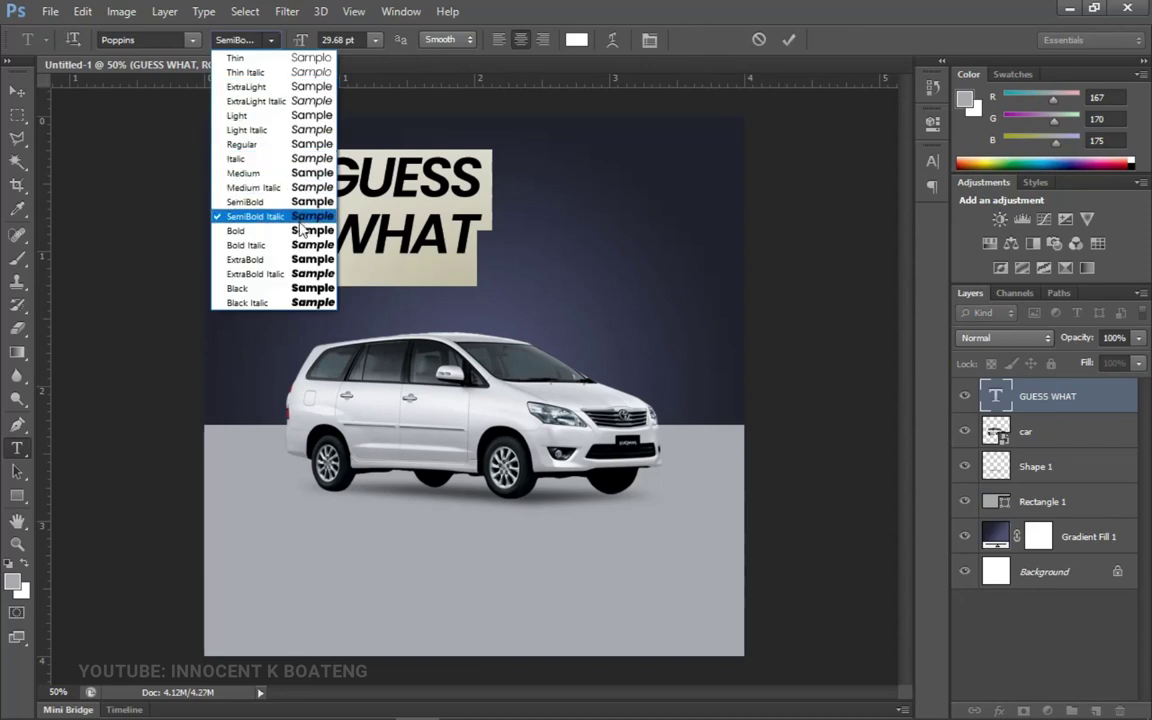
key("Escape")
key("Down")
key("Down")
key("Down")
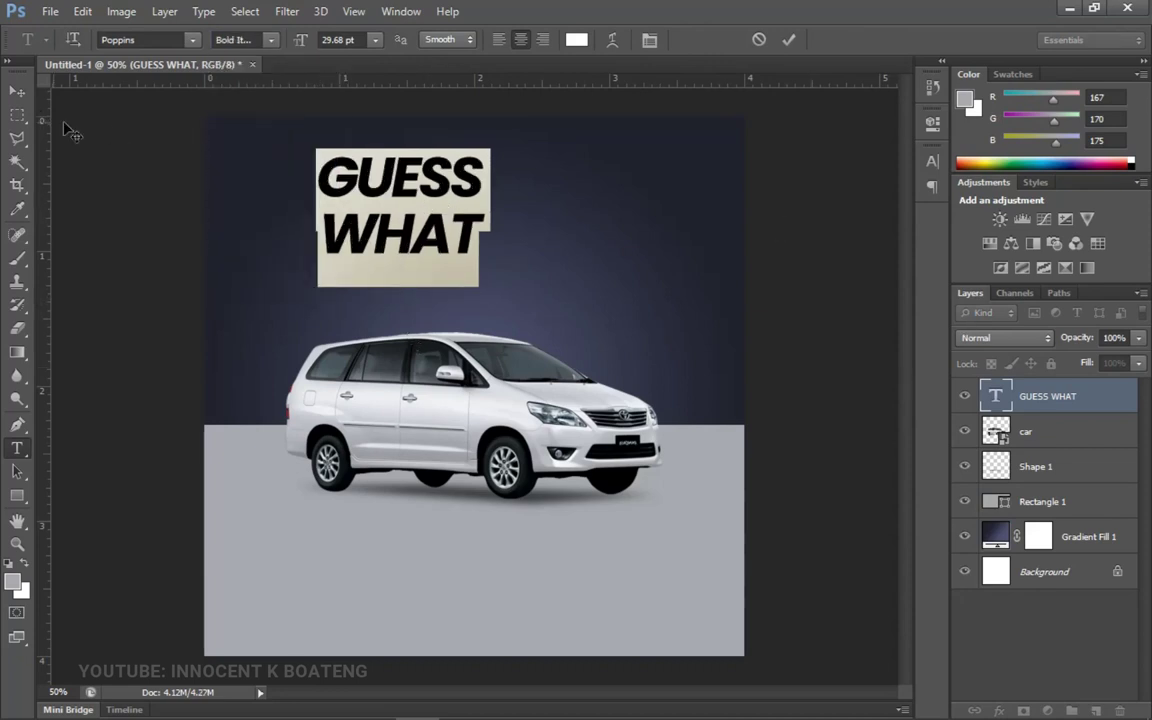
key("Tab")
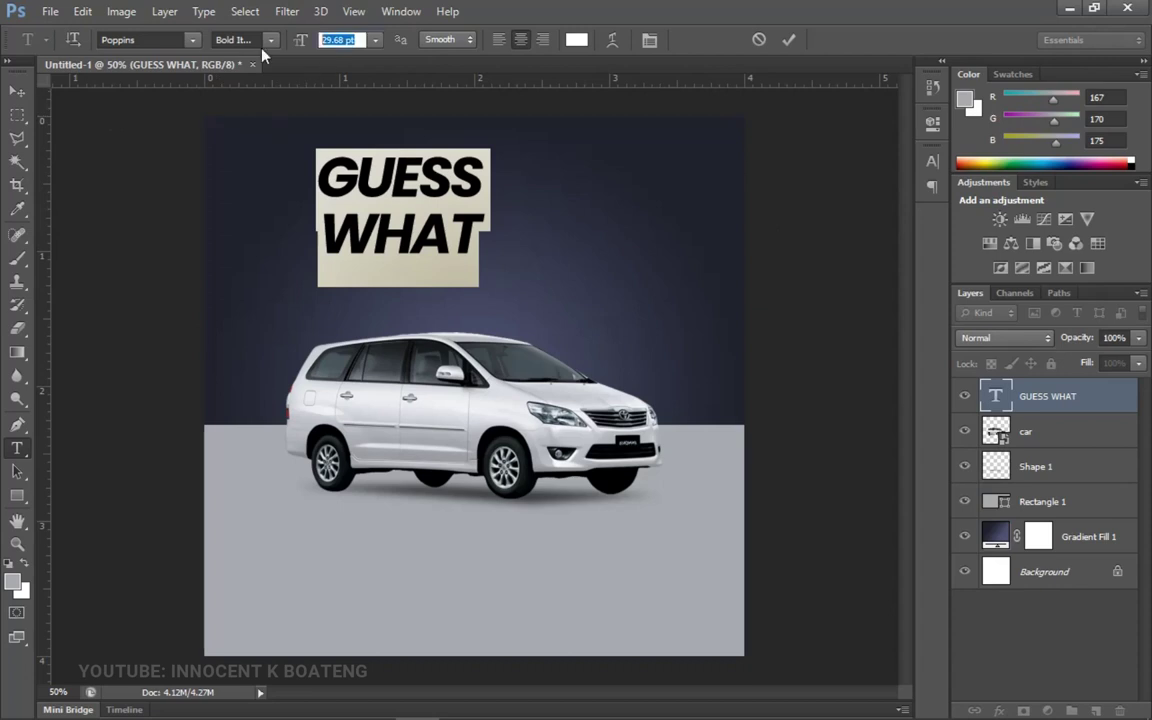
type("40")
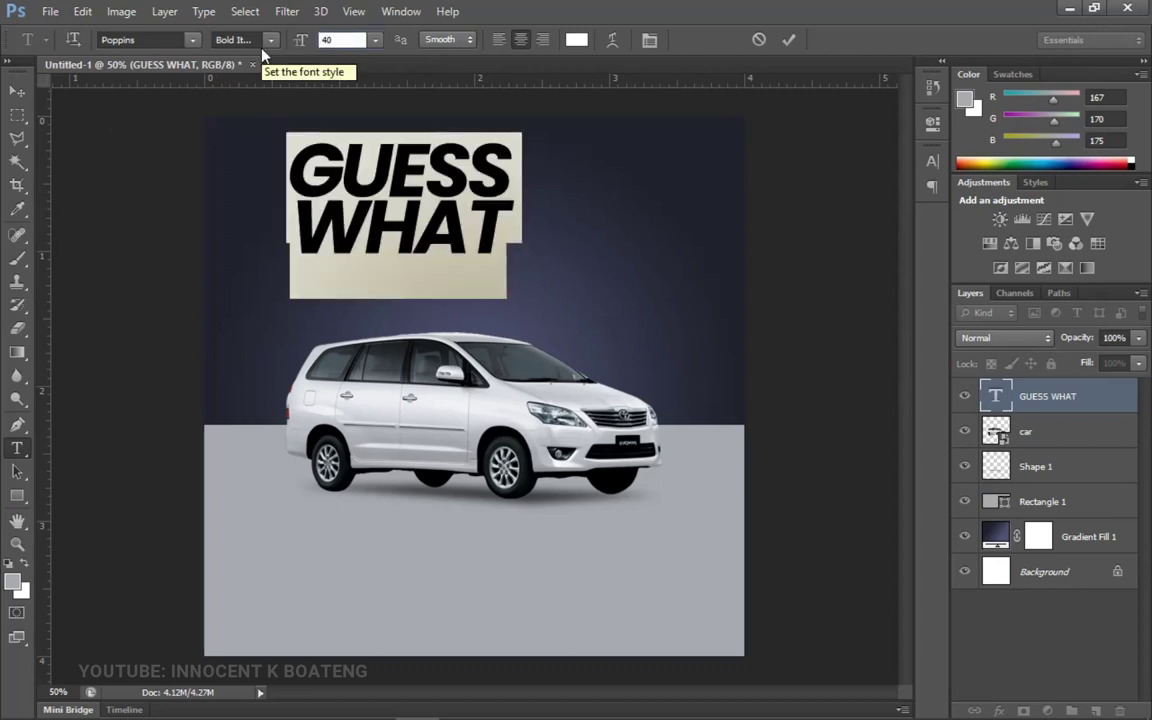
Step: Set the "GUESS WHAT" text's leading to 32.11 pt and its tracking to -40
left_click(651, 40)
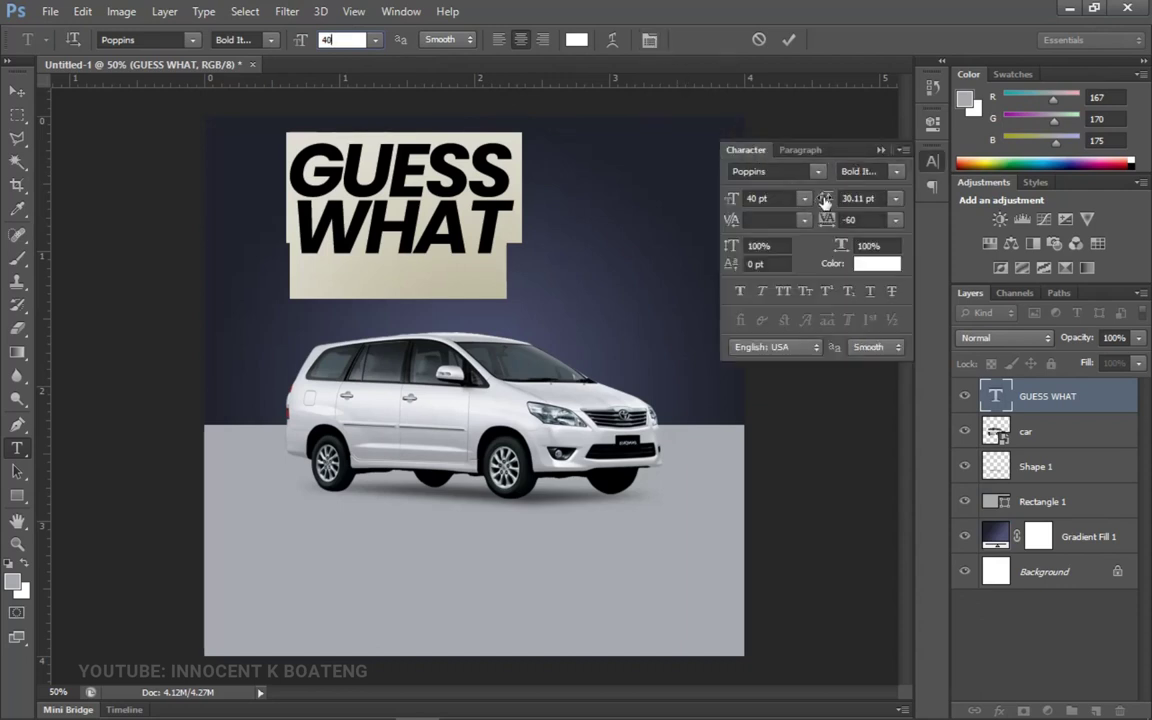
left_click_drag(824, 200, 827, 202)
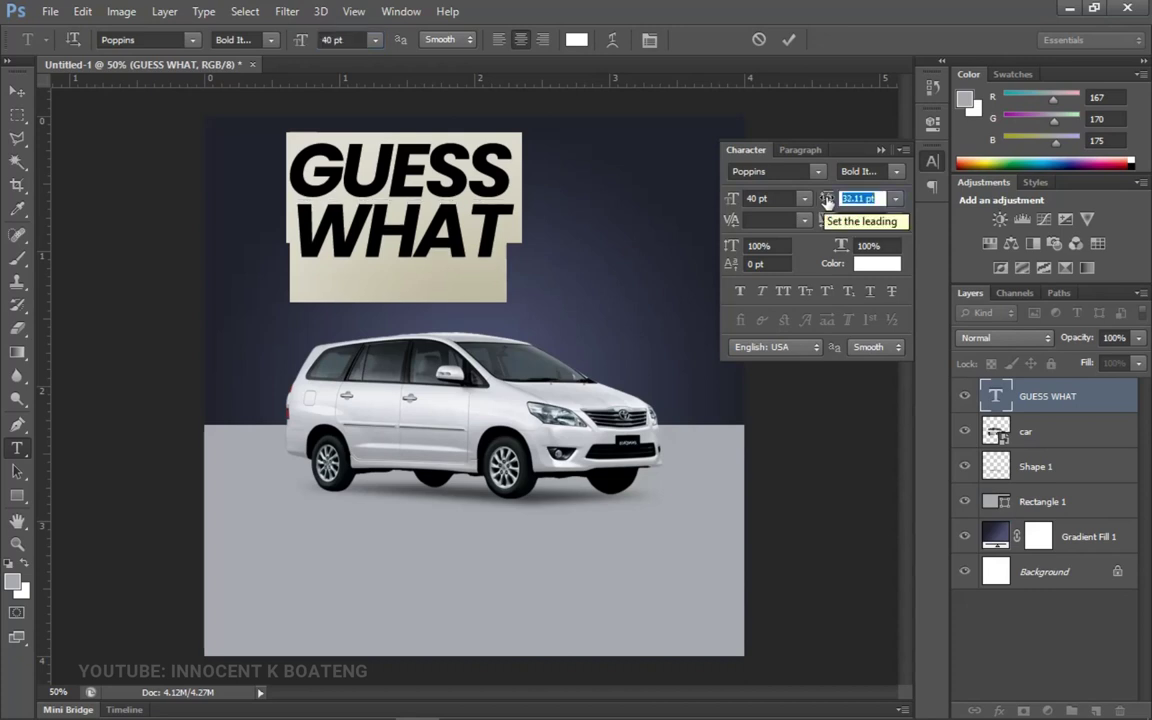
left_click(860, 219)
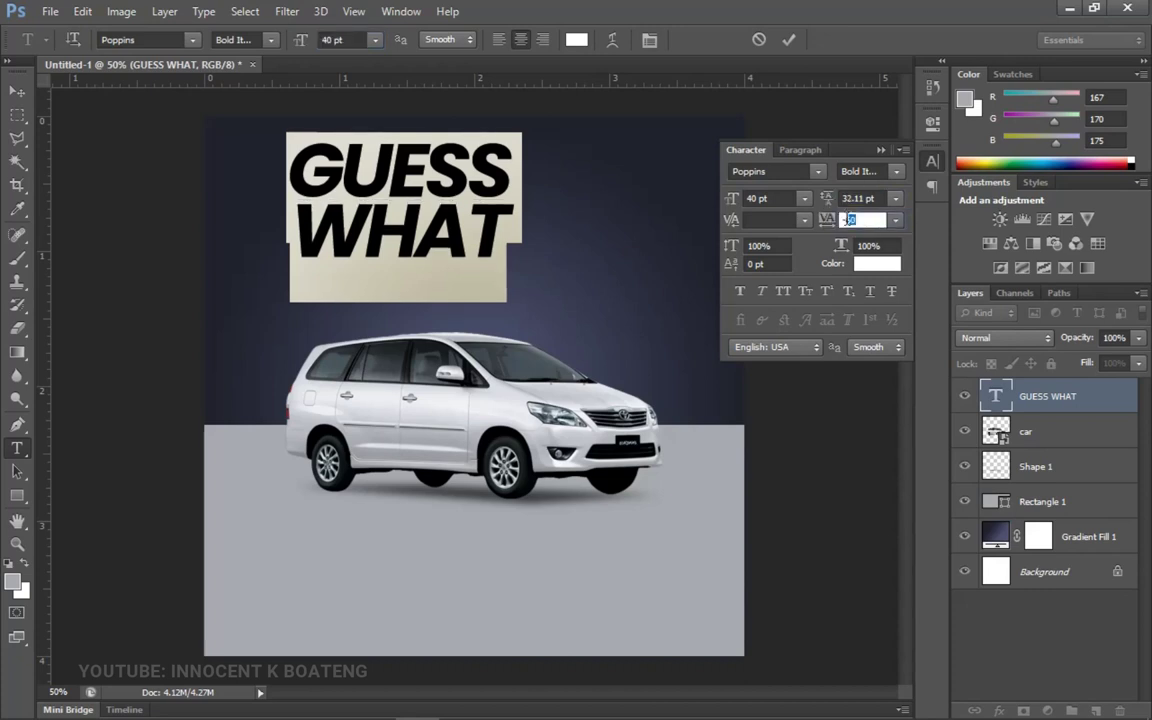
type("-40")
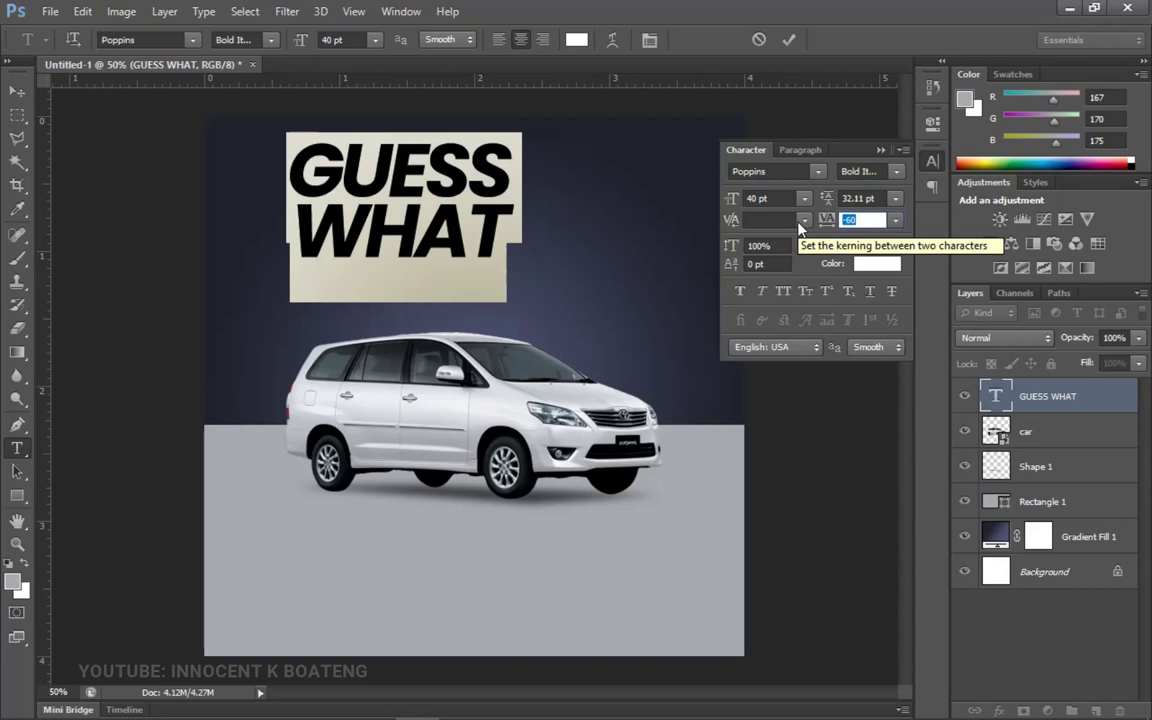
left_click(17, 91)
Step: Centre the "GUESS WHAT" text horizontally on the canvas and move it down about 0.09 in
key("ctrl+a")
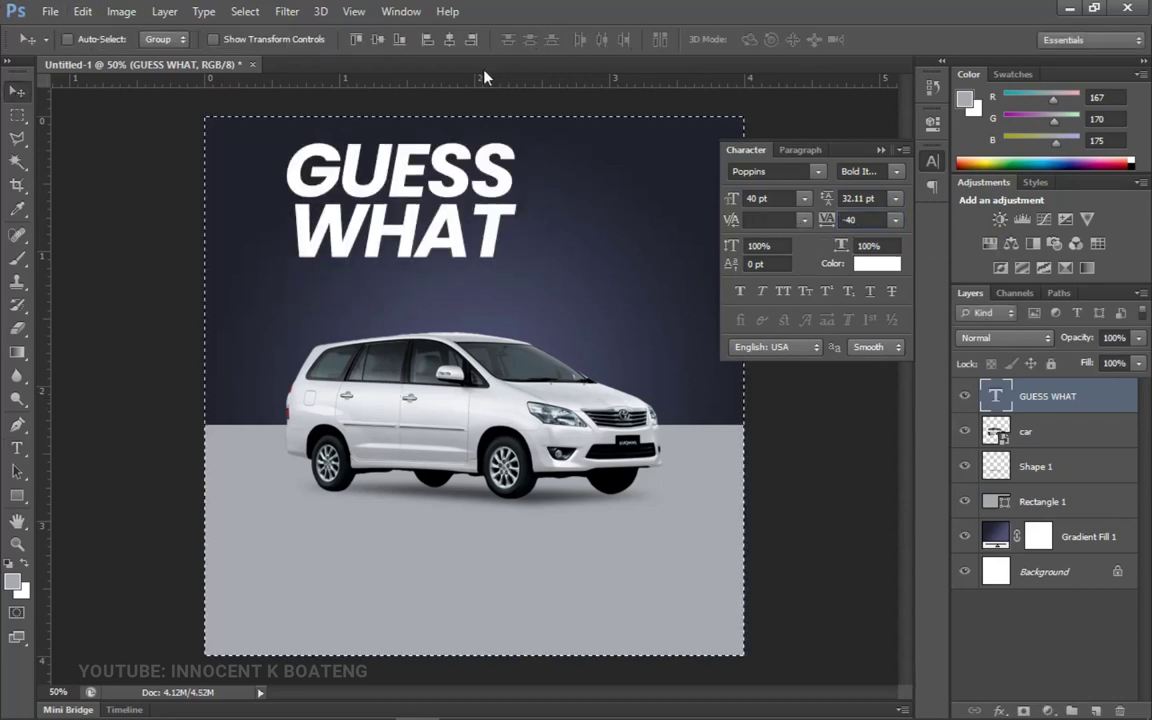
left_click(448, 42)
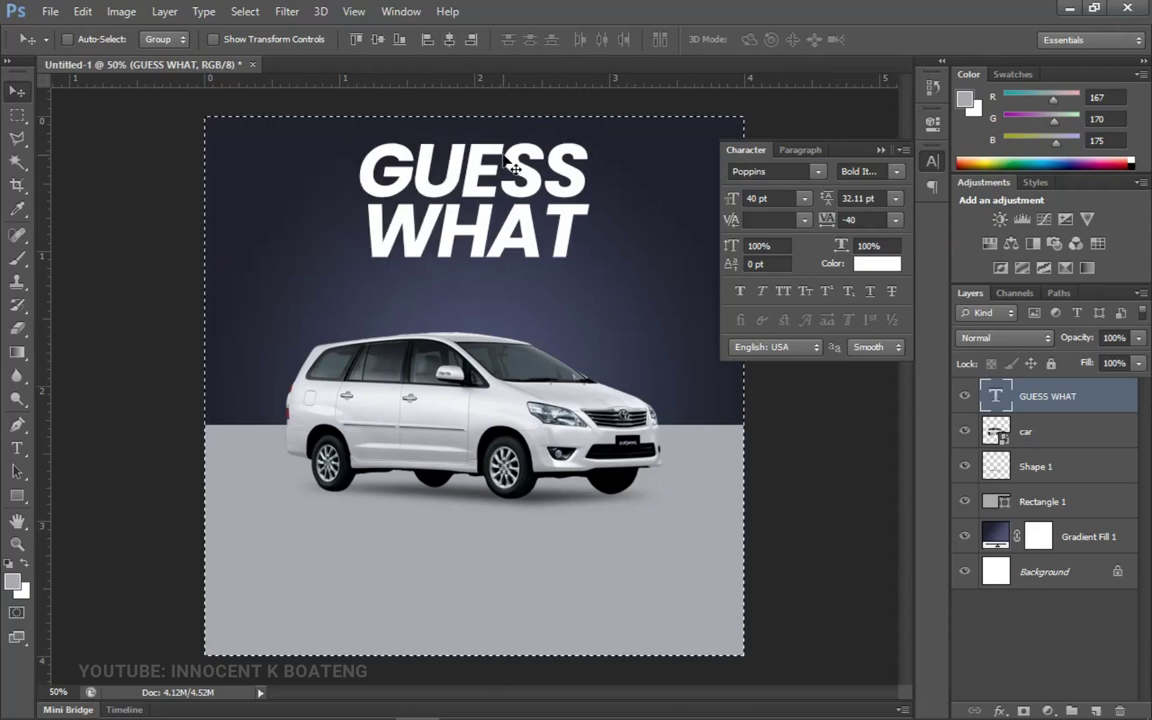
key("ctrl+d")
mouse_move(560, 219)
left_mouse_down()
mouse_move(560, 245)
mouse_move(560, 233)
left_mouse_up()
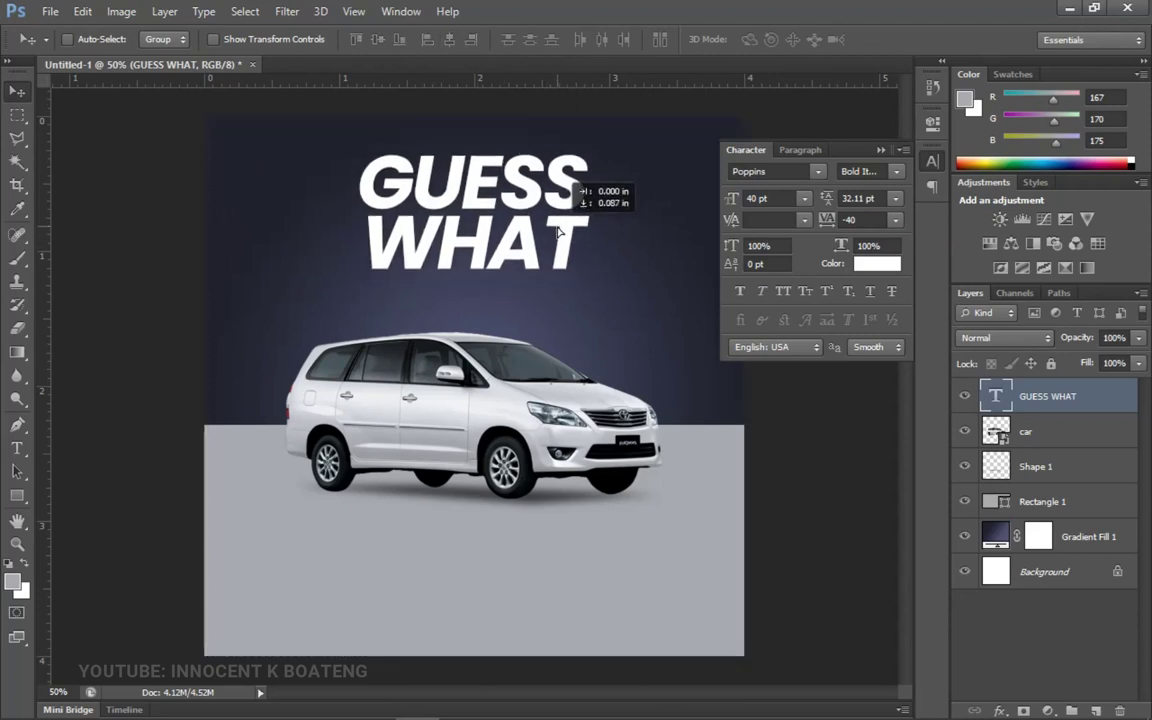
Step: Increase the leading of the whole "GUESS WHAT" text to 36.11 pt and collapse the character settings
key("t")
left_click(545, 250)
key("ctrl+a")
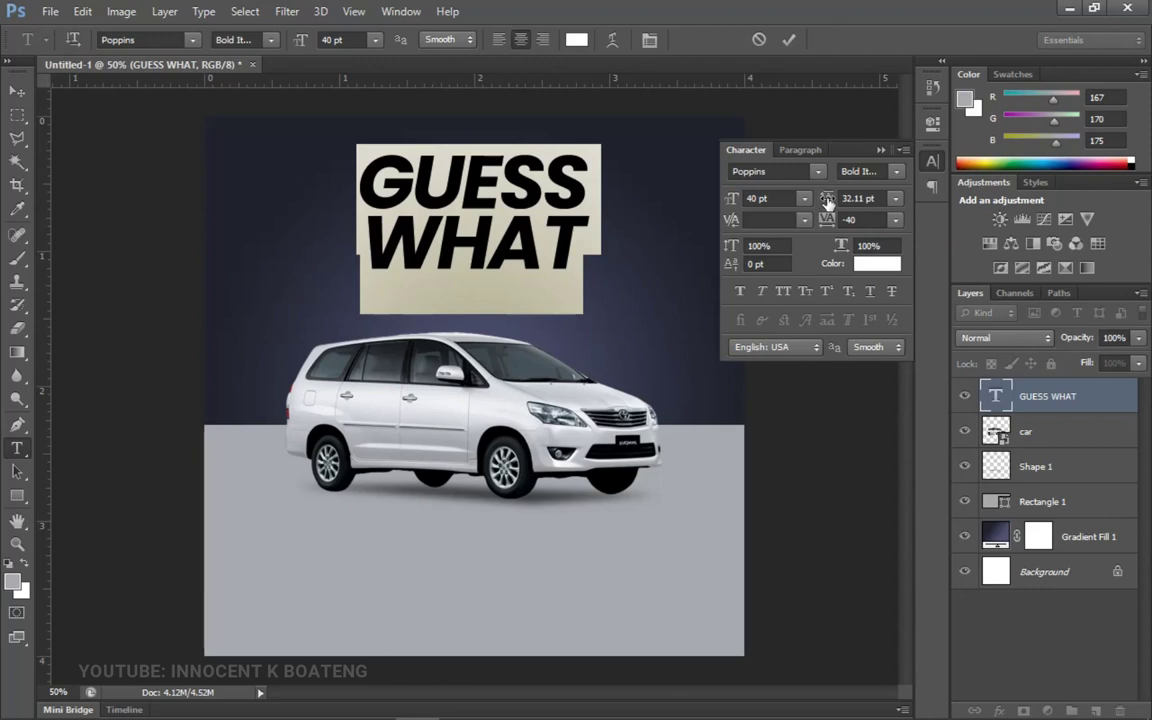
left_click_drag(825, 199, 831, 199)
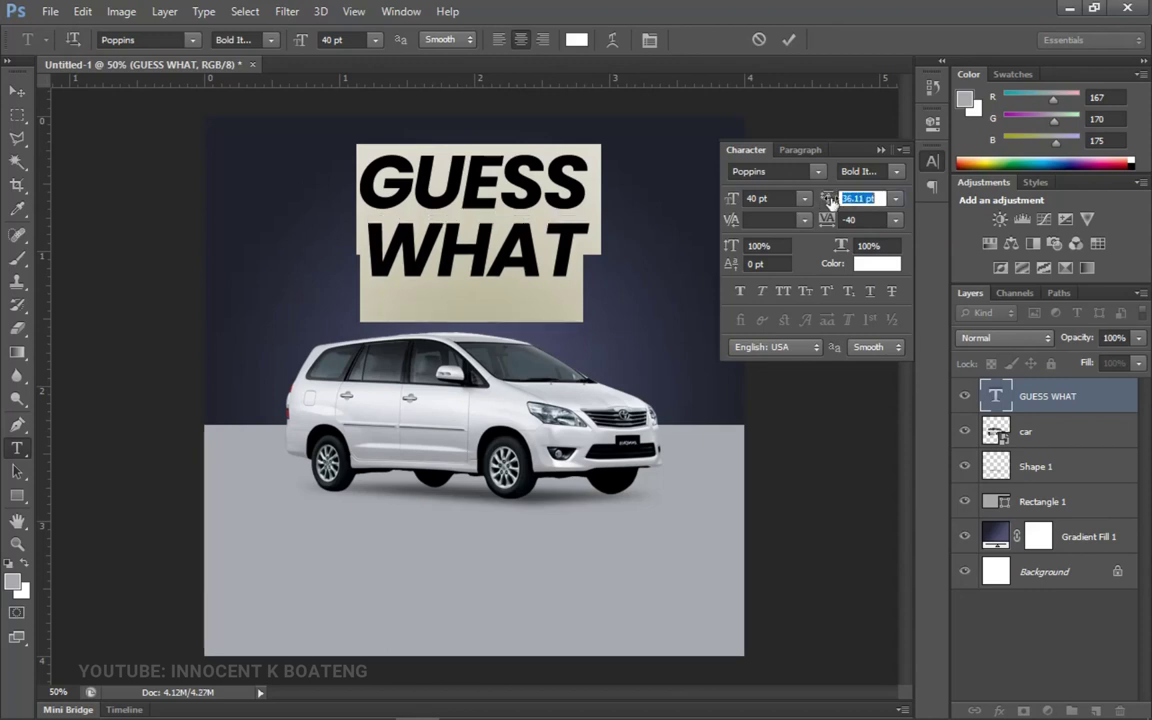
left_click(16, 91)
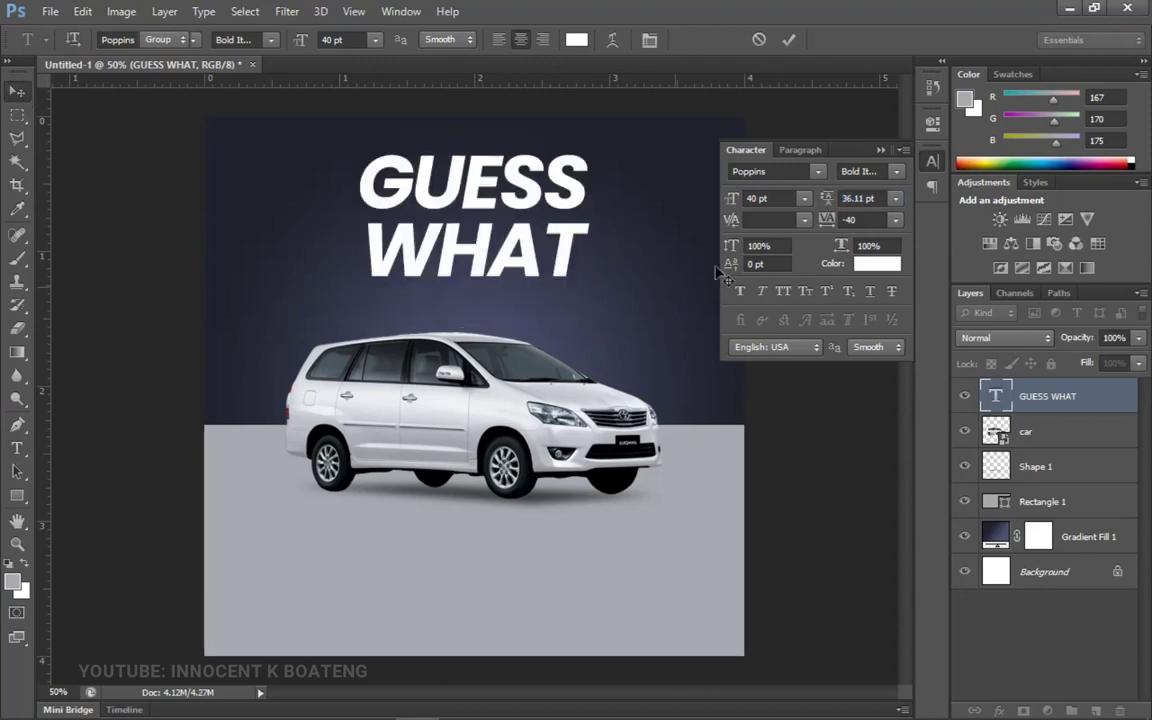
left_click(880, 150)
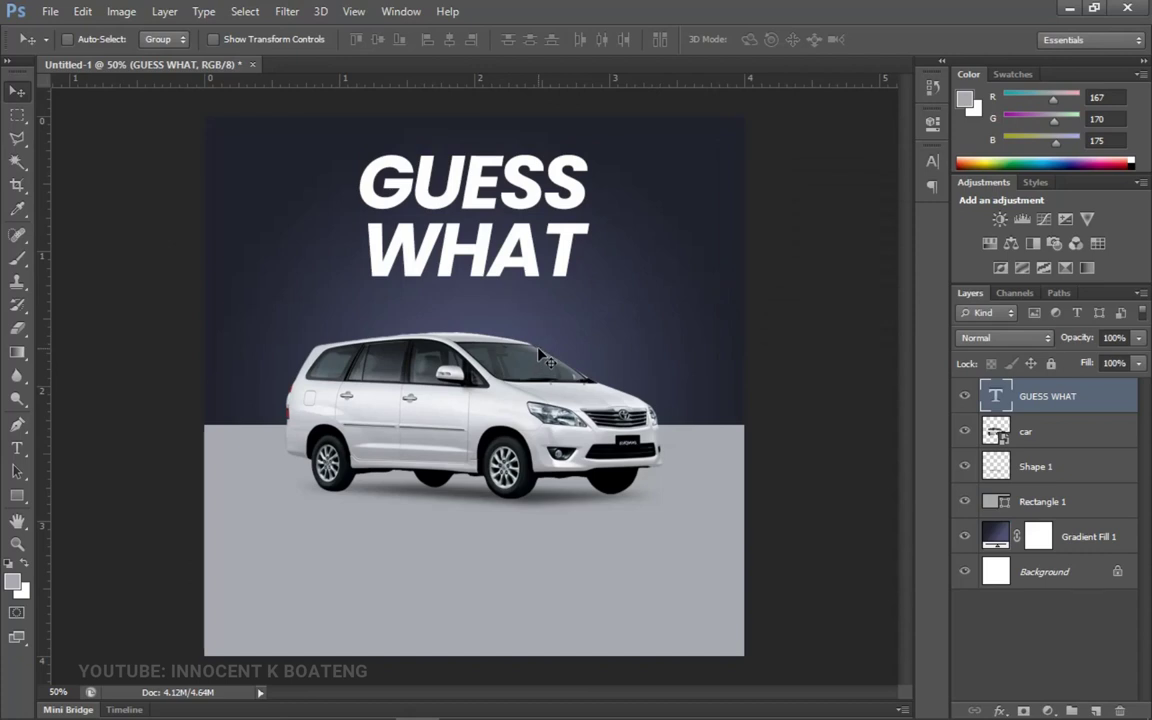
Step: Duplicate the "GUESS WHAT" layer, shift the copy right and replace its text with "?"
key("ctrl+j")
left_click_drag(419, 245, 625, 245)
key("t")
left_click(648, 258)
key("ctrl+a")
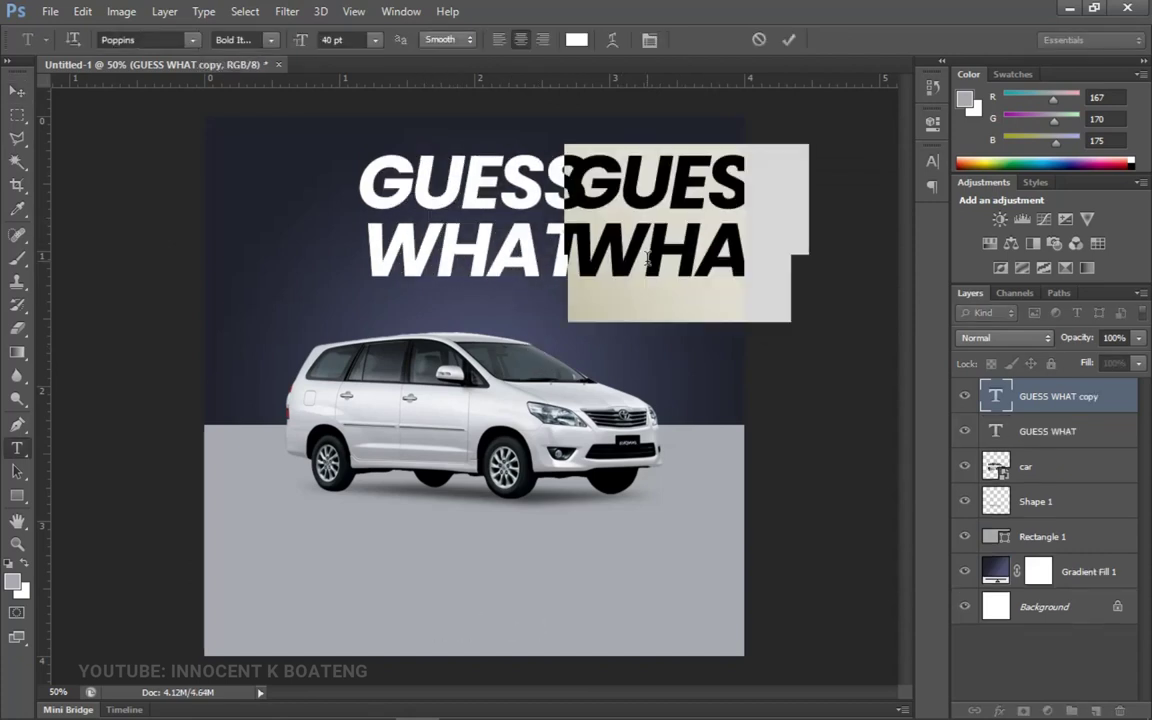
type("?")
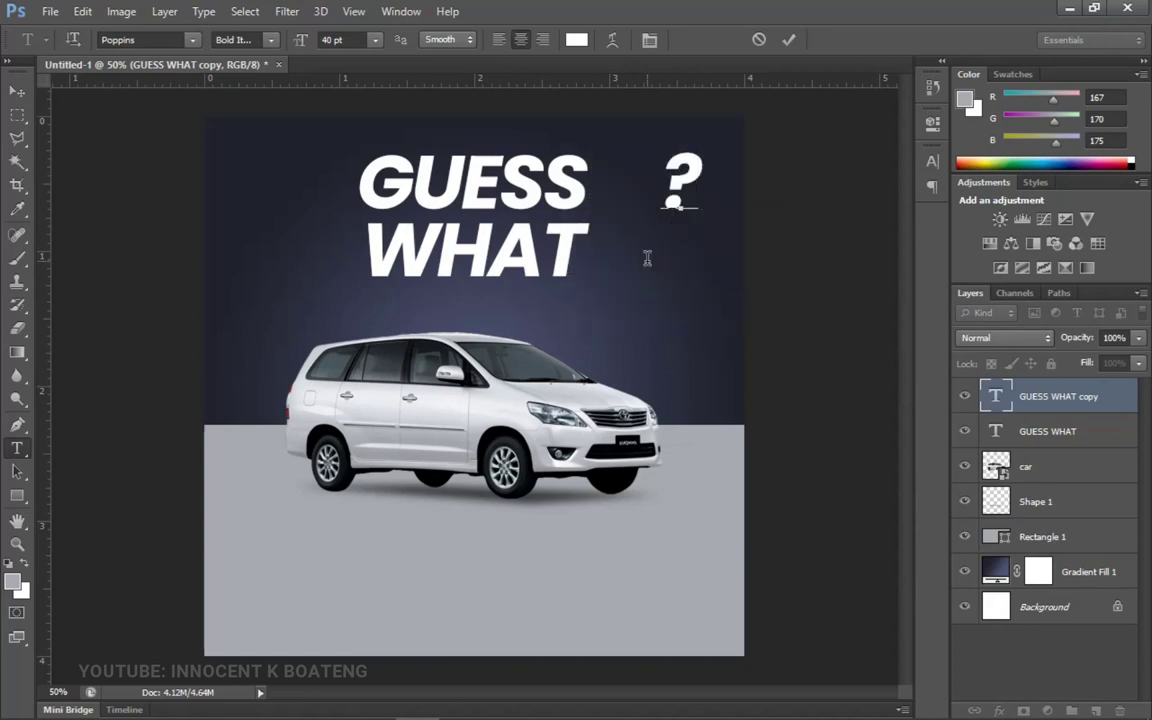
left_click(17, 91)
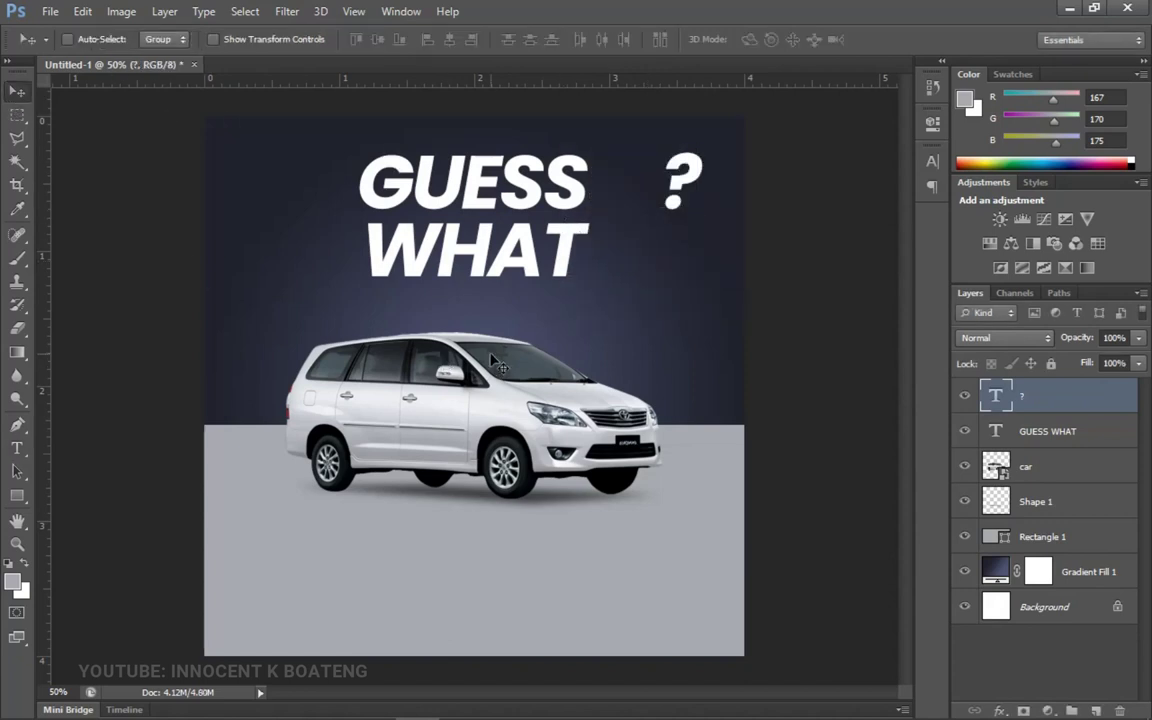
Step: Enlarge the question mark to about 248% and place it directly right of "GUESS WHAT", spanning both lines
key("ctrl+t")
left_click_drag(704, 262, 645, 321)
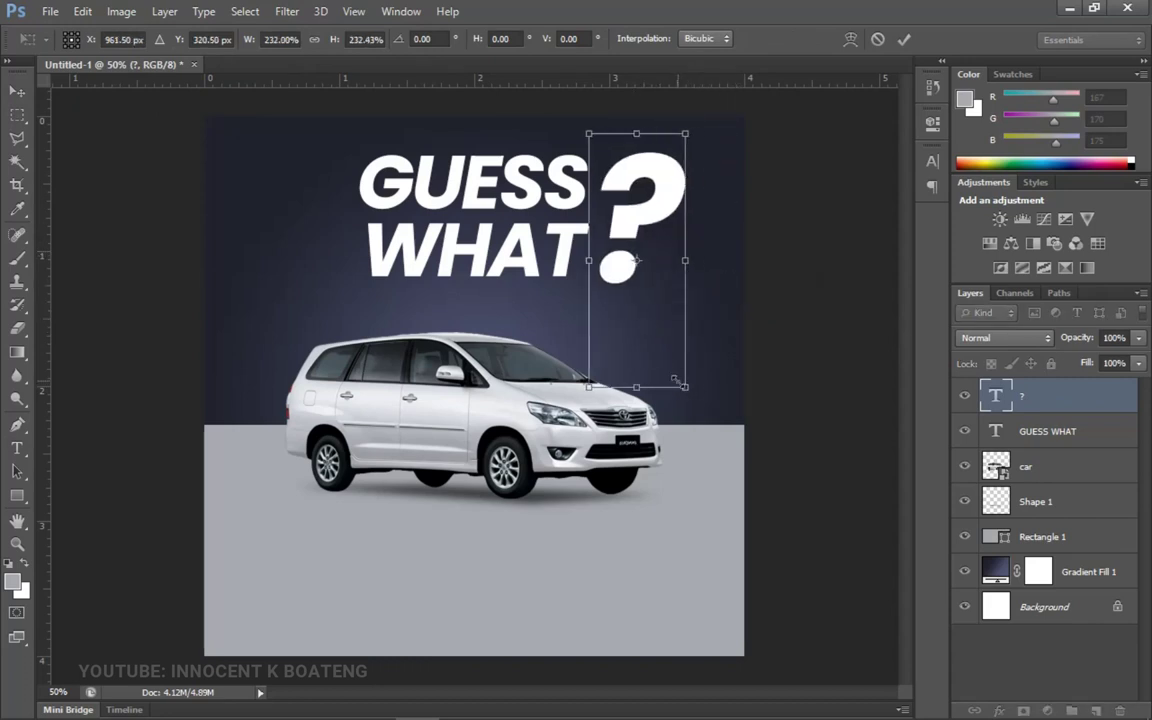
left_click_drag(683, 384, 688, 391)
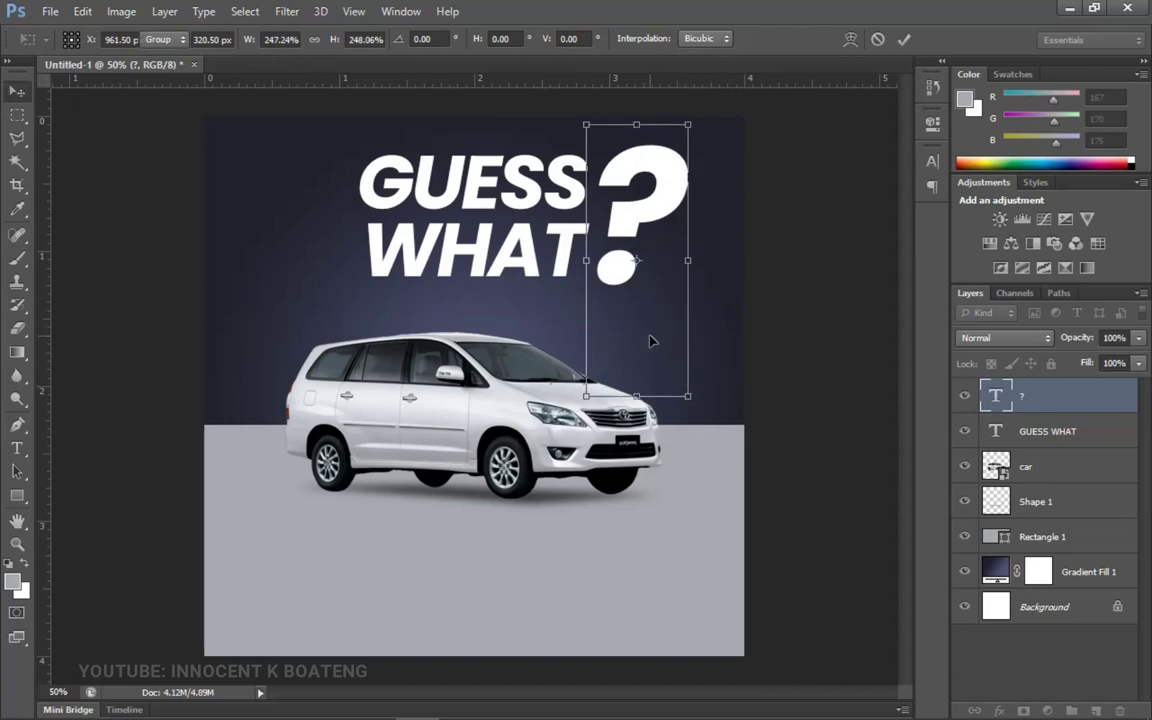
key("Return")
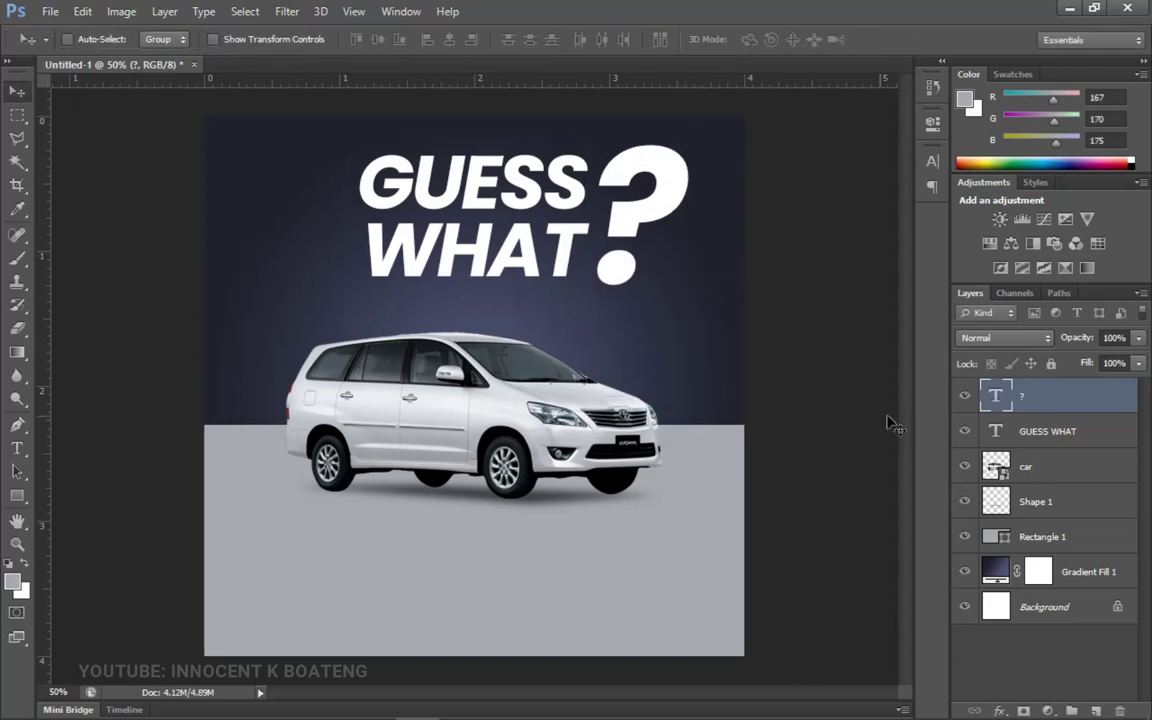
Step: Group the "?" and "GUESS WHAT" layers and centre the group horizontally on the canvas
left_click(1048, 432, "shift")
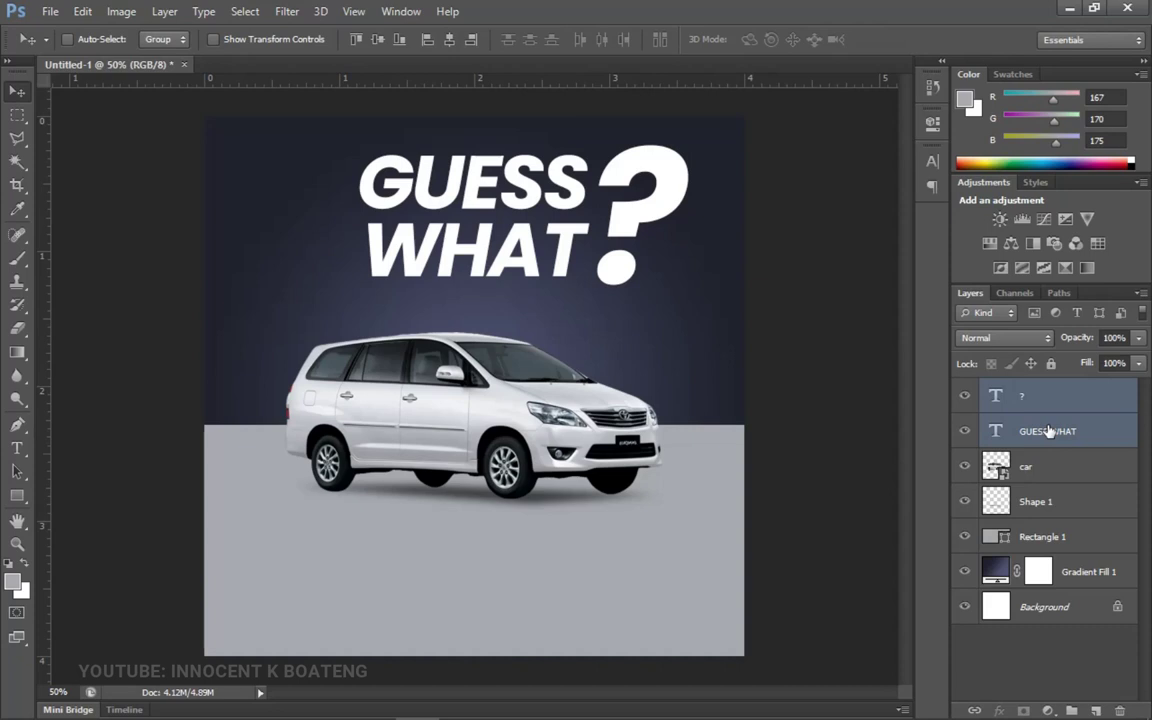
key("ctrl+g")
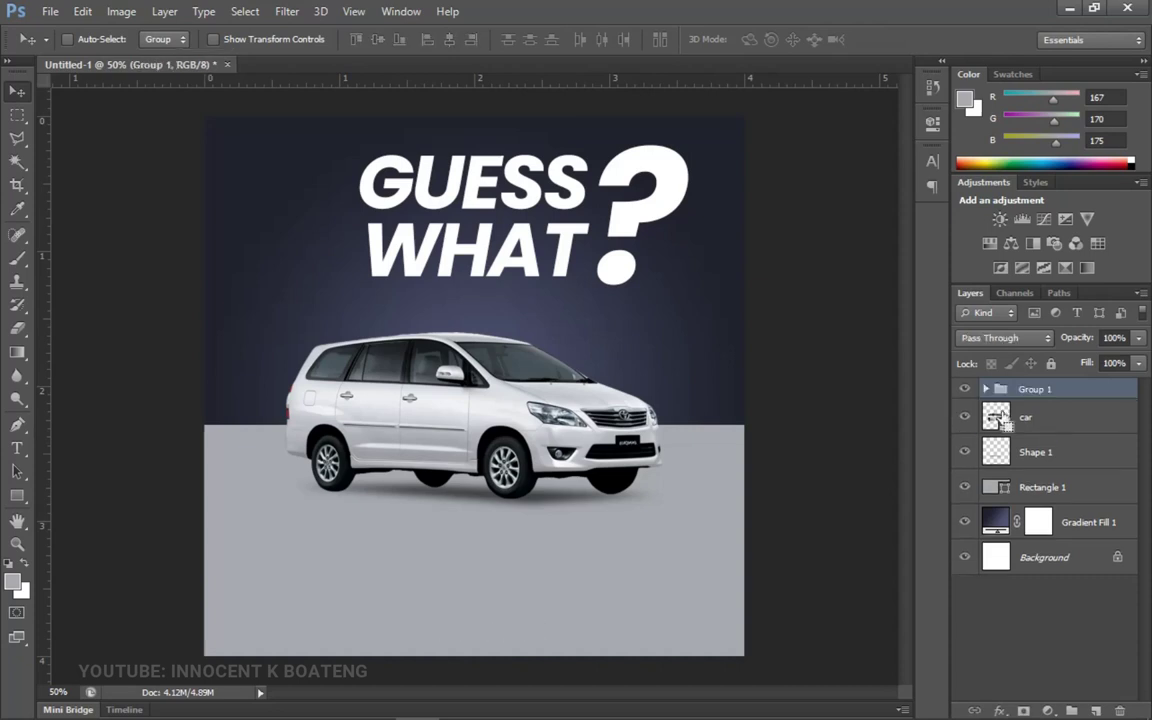
key("ctrl+a")
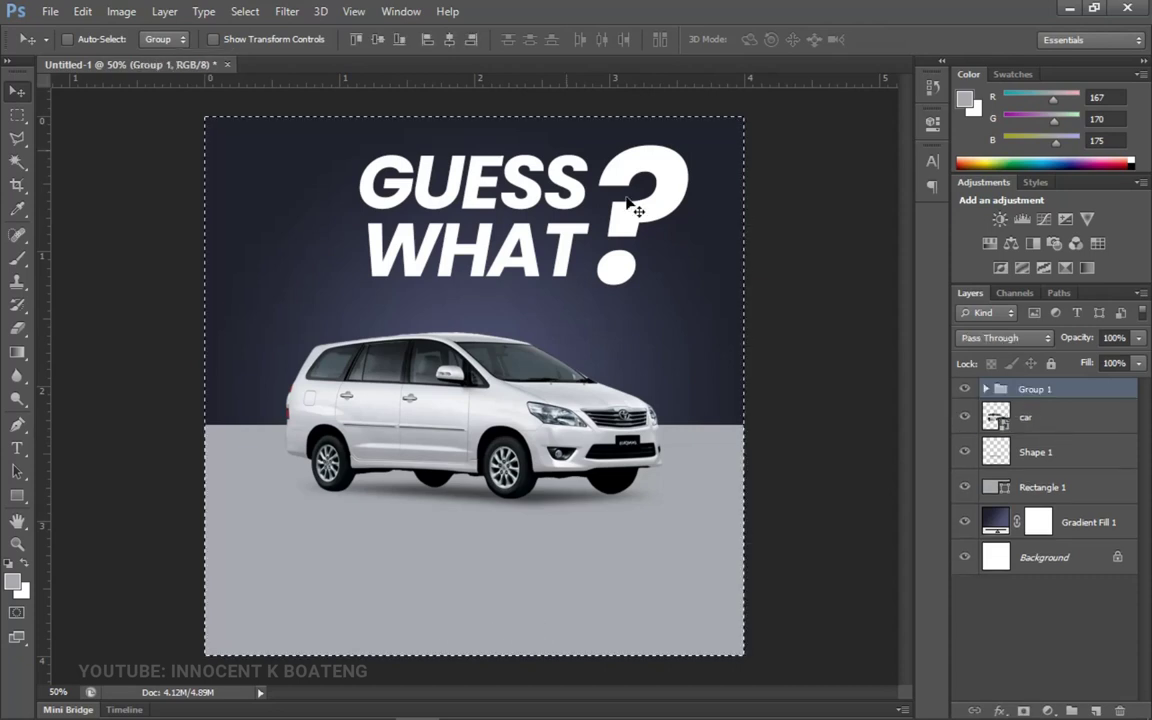
left_click(451, 39)
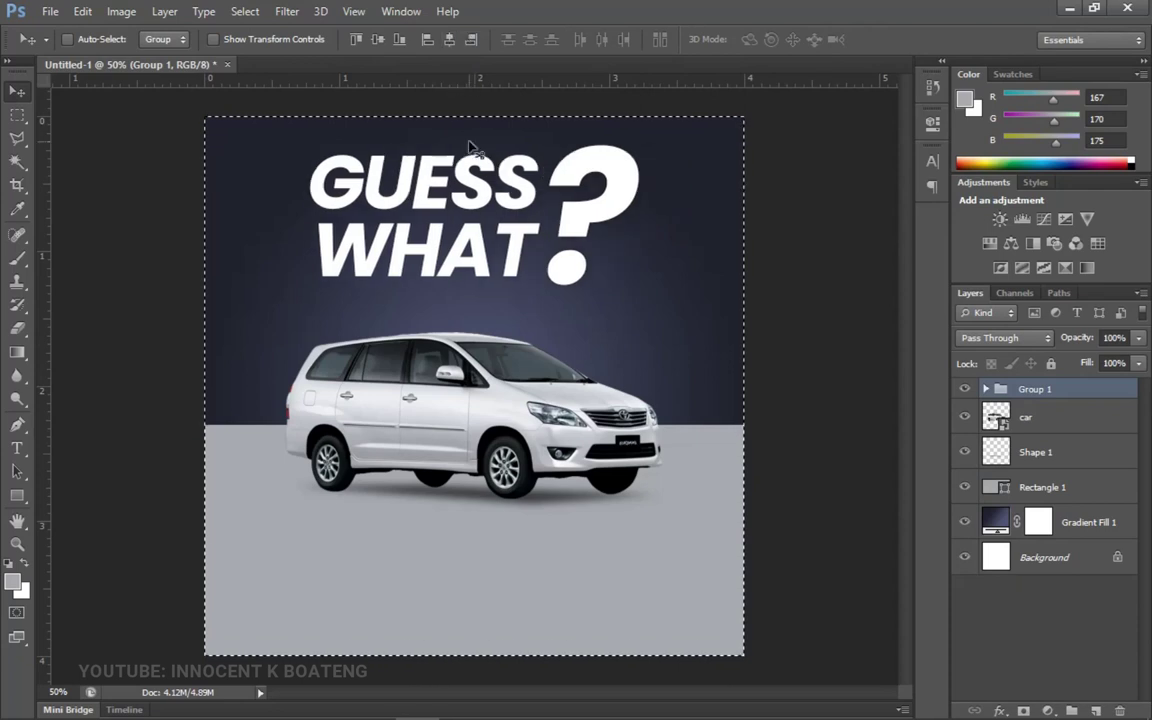
key("ctrl+d")
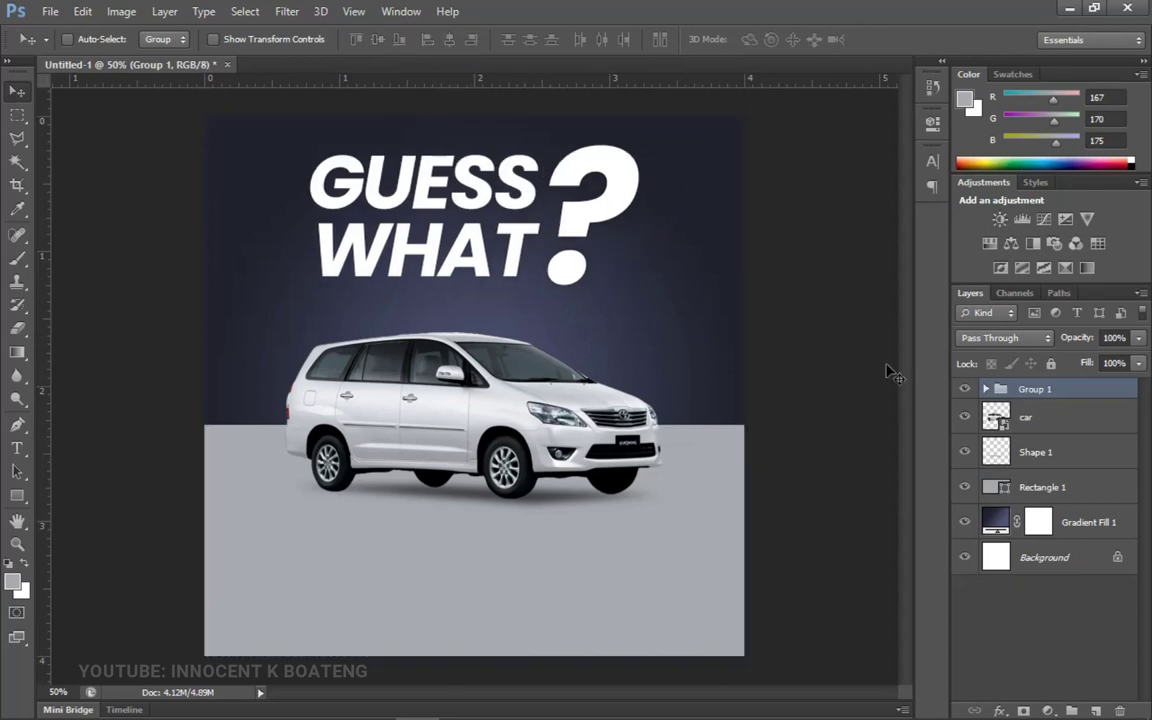
Step: Add a drop shadow of size 57 px with slightly reduced opacity to the headline group and collapse its effects list
right_click(1055, 399)
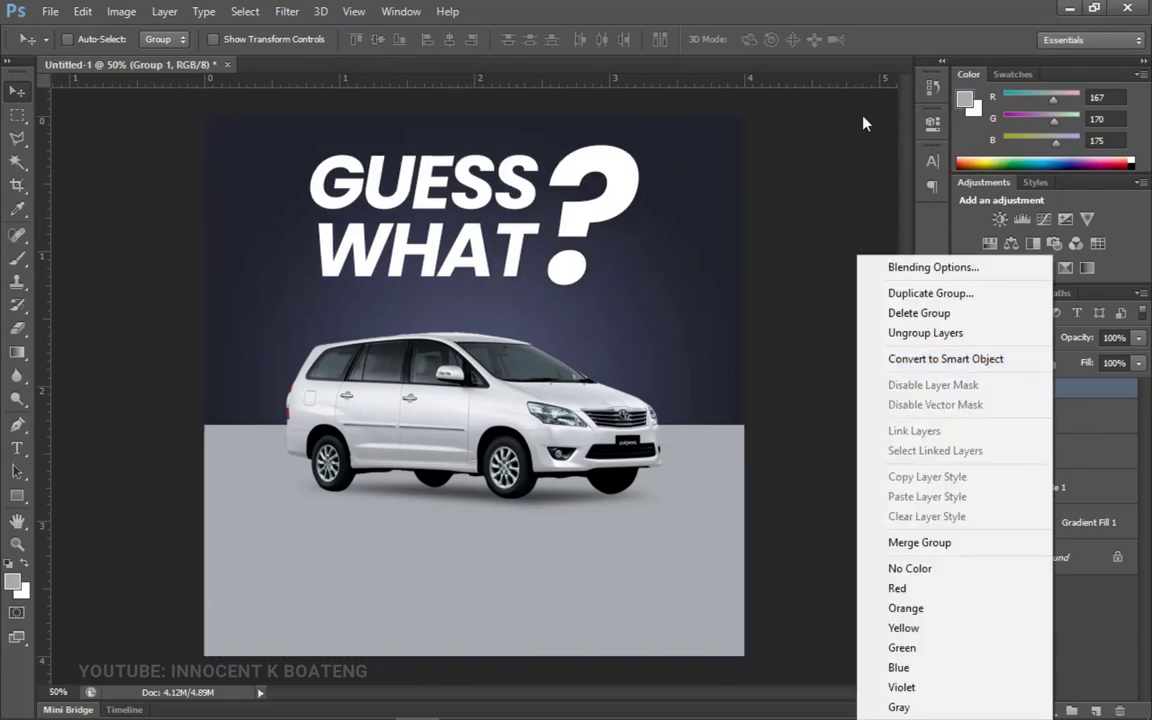
left_click(931, 268)
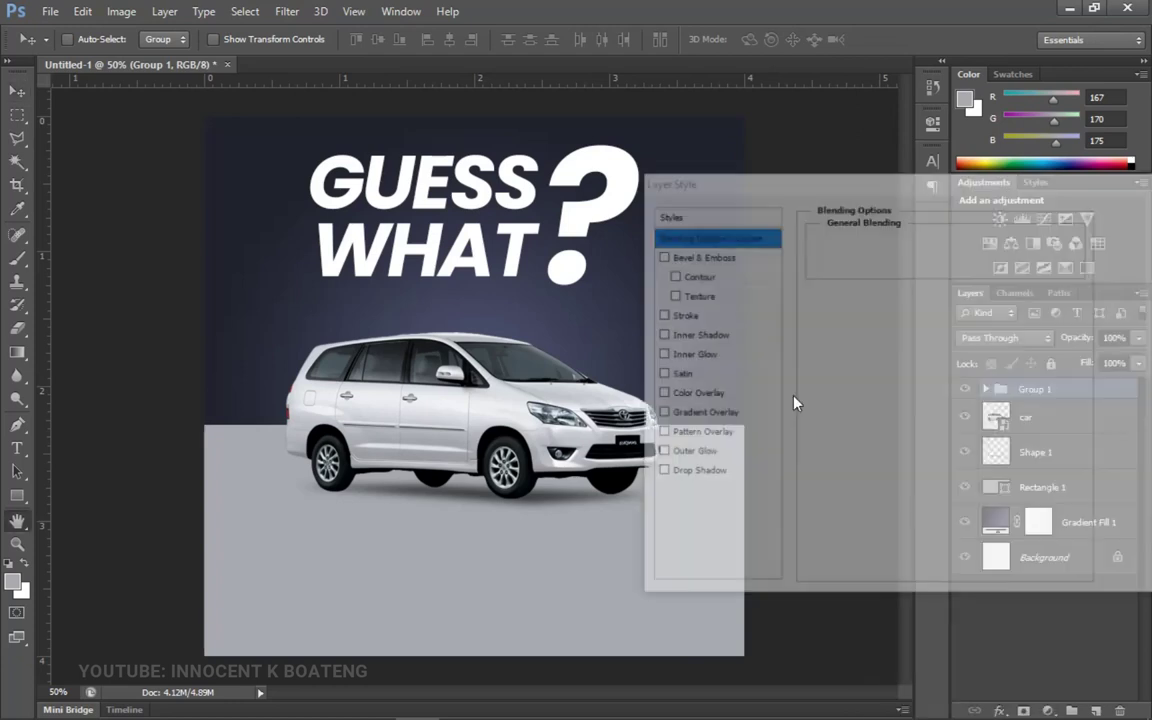
left_click(705, 477)
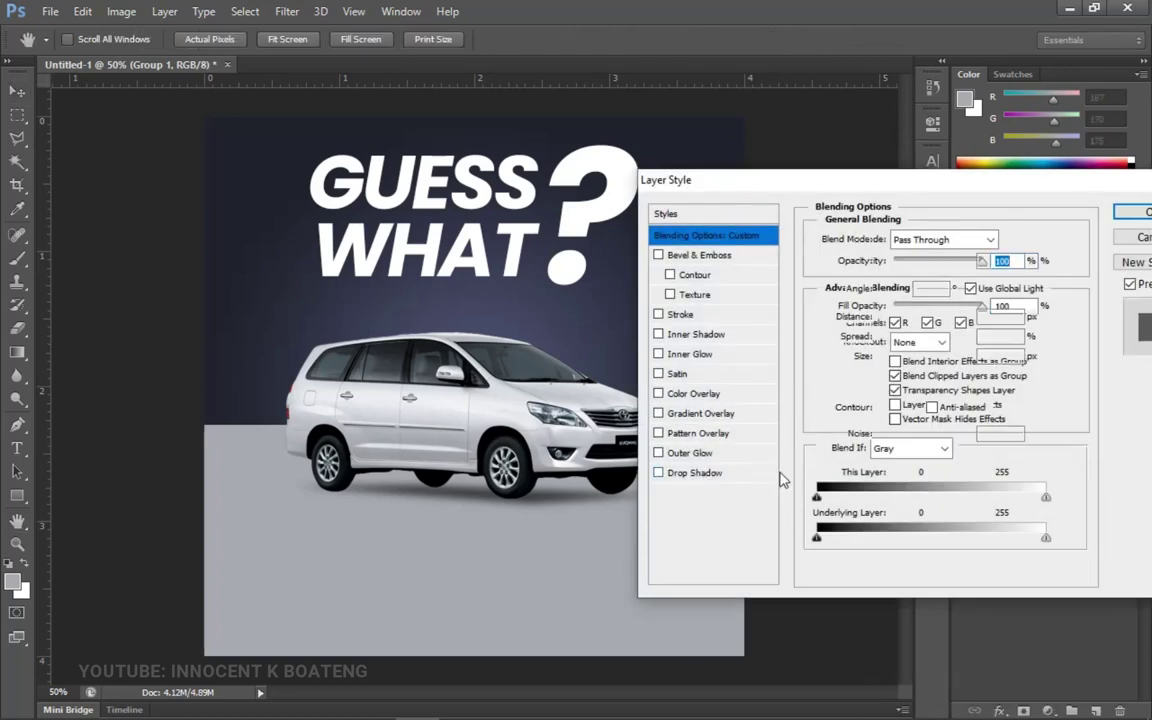
left_click_drag(886, 357, 908, 364)
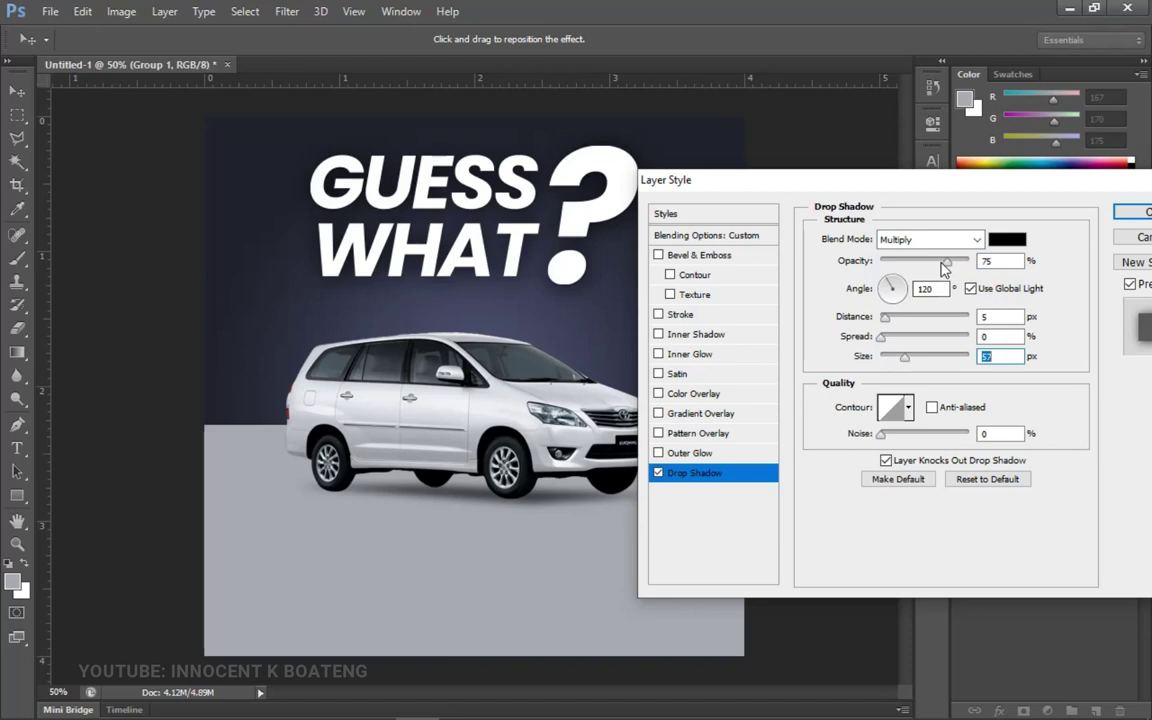
left_click_drag(947, 262, 937, 266)
left_click(1146, 213)
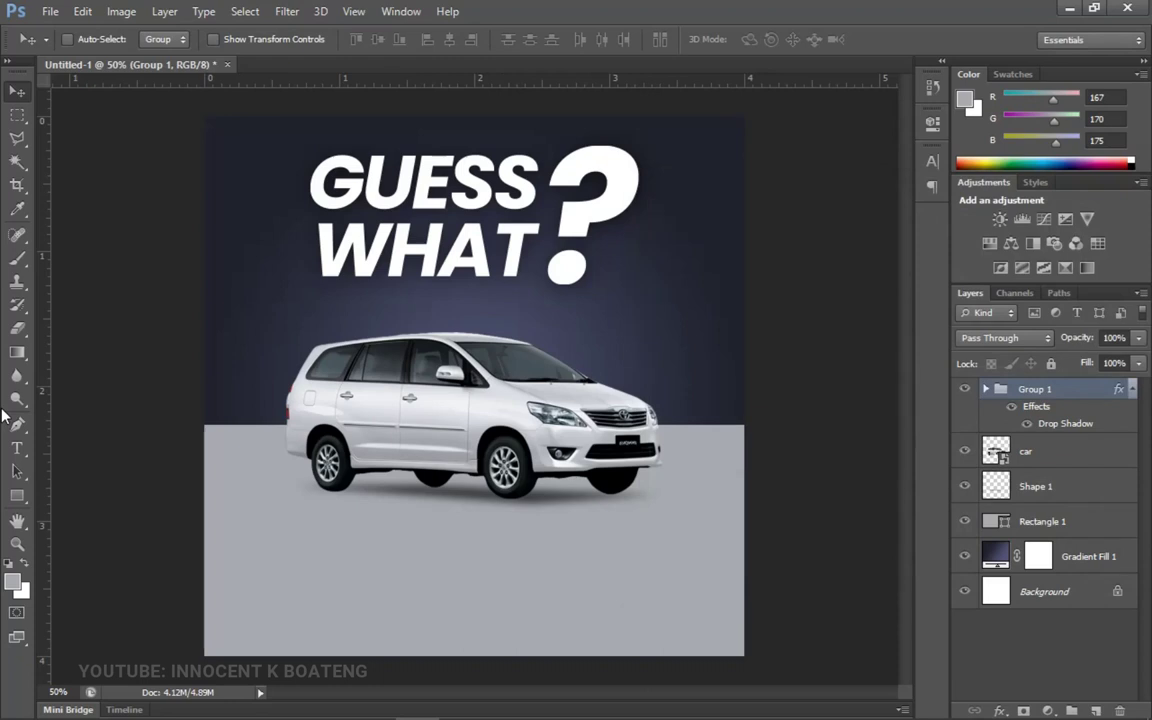
left_click(1132, 389)
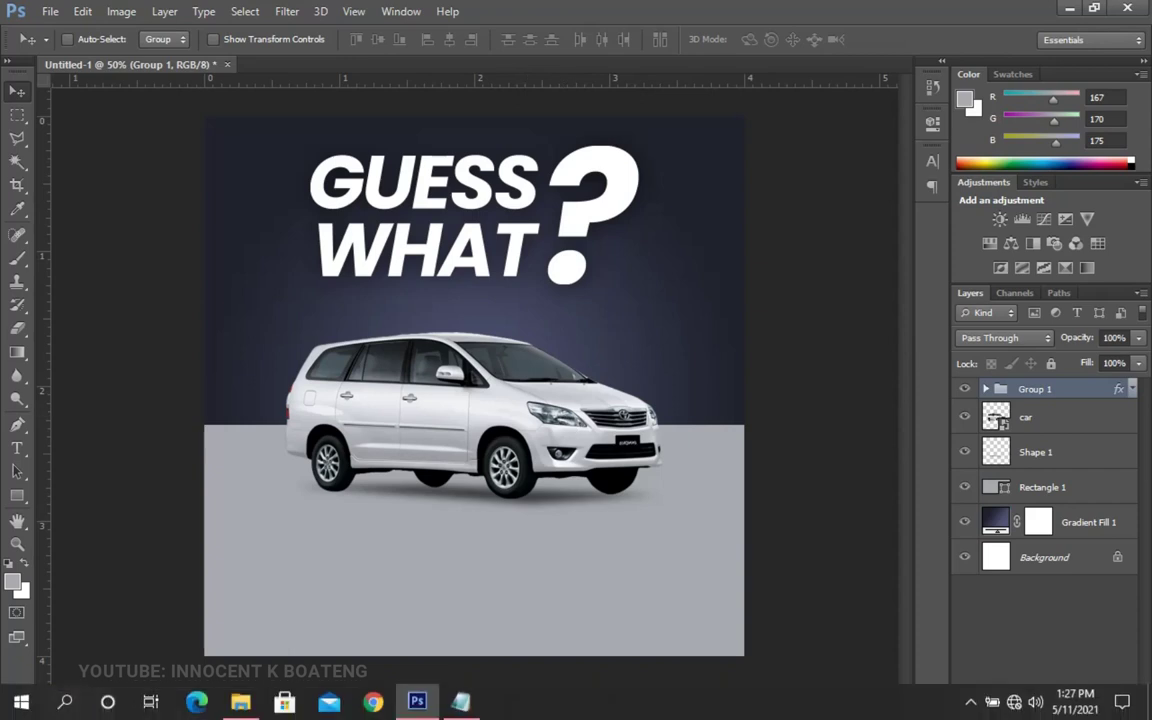
Step: Copy "CAS MEDIA IS NOW INTO TRANSPORTATION" from Notepad and paste it as a new text layer on the grey floor below the car
left_click(460, 701)
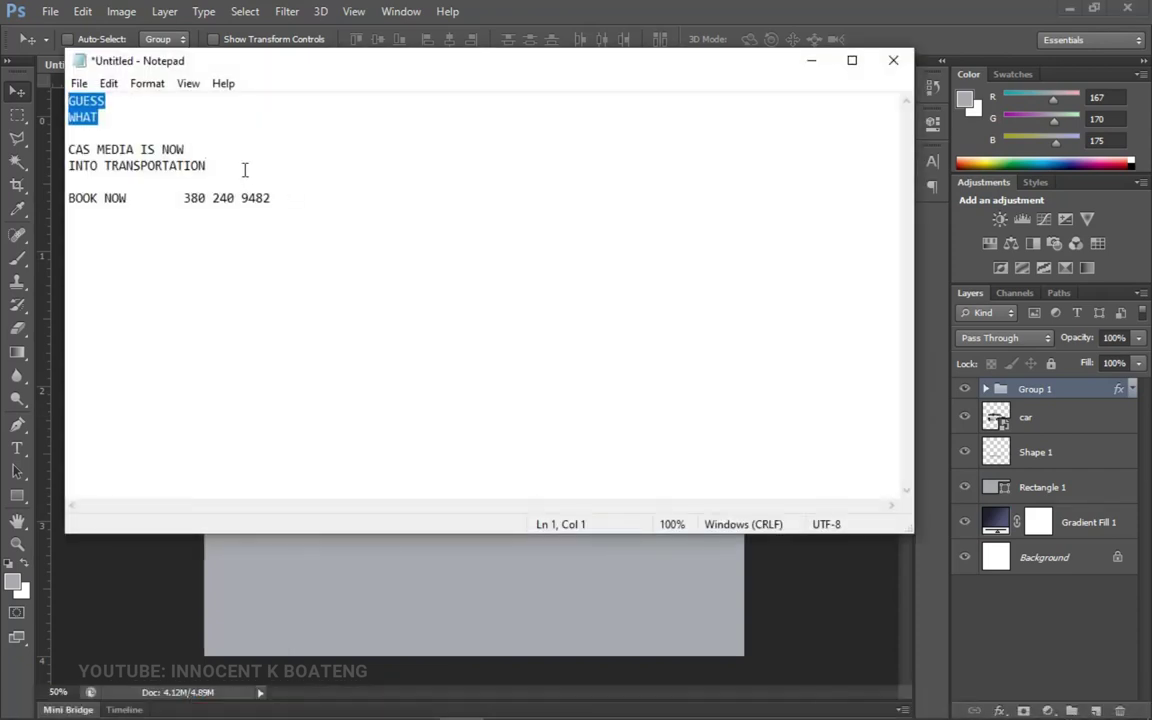
left_click_drag(244, 170, 58, 148)
key("ctrl+c")
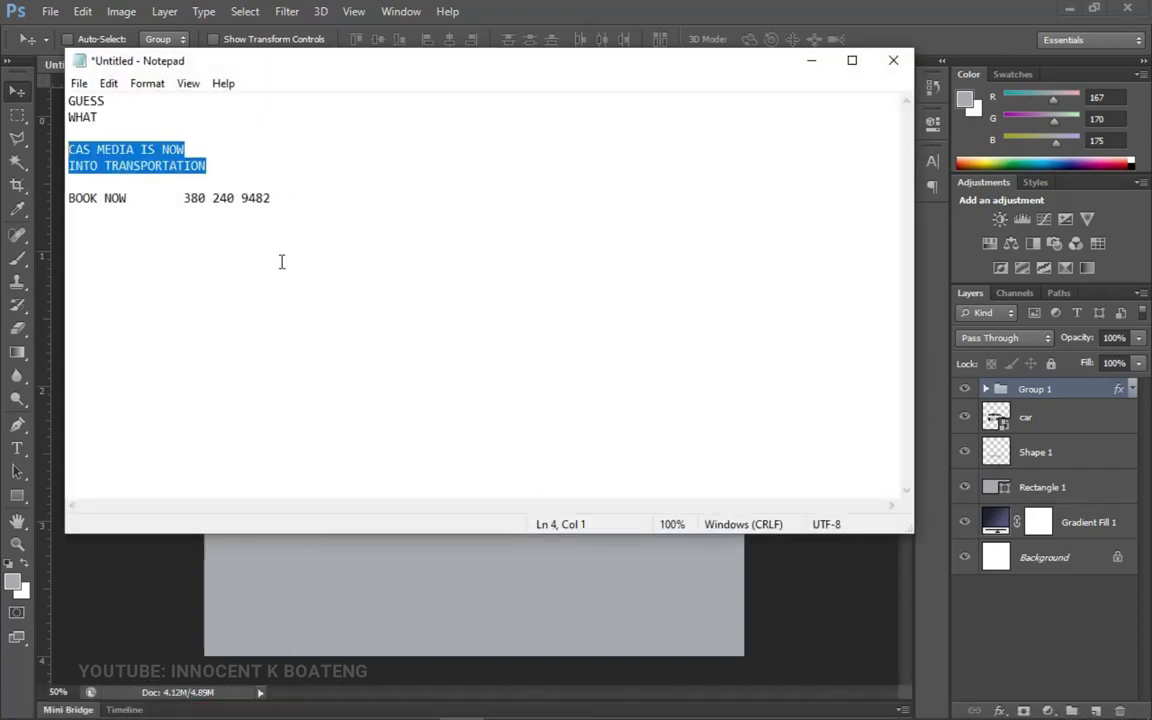
left_click(812, 59)
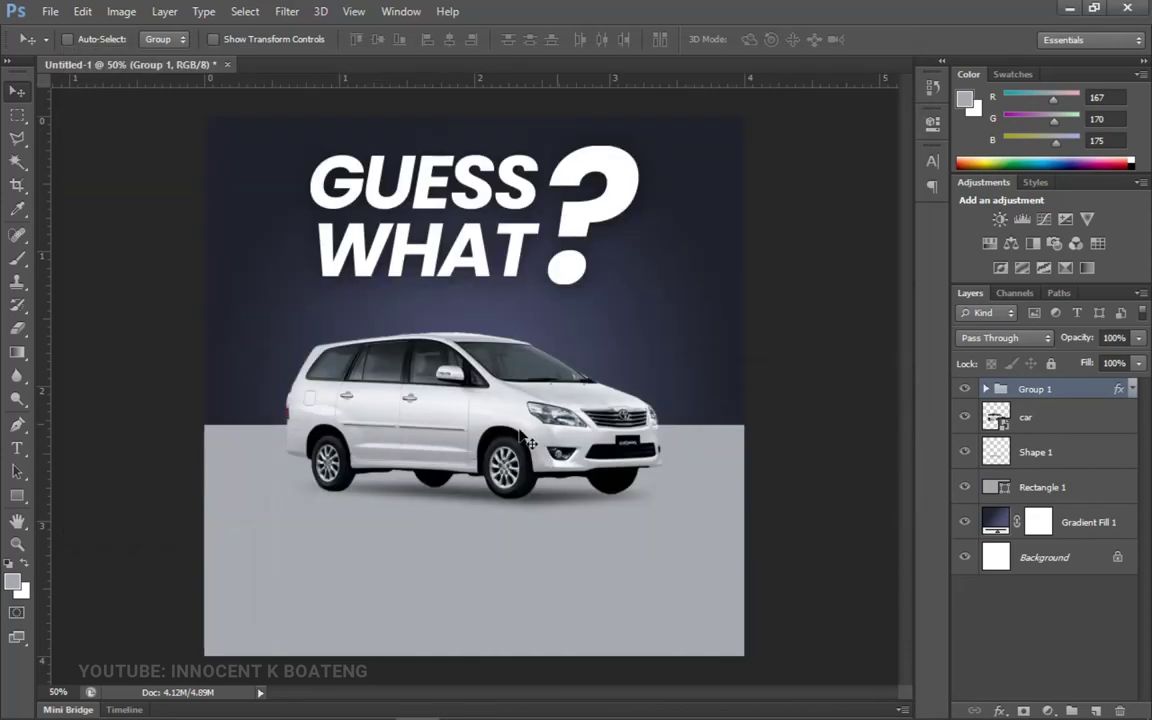
key("t")
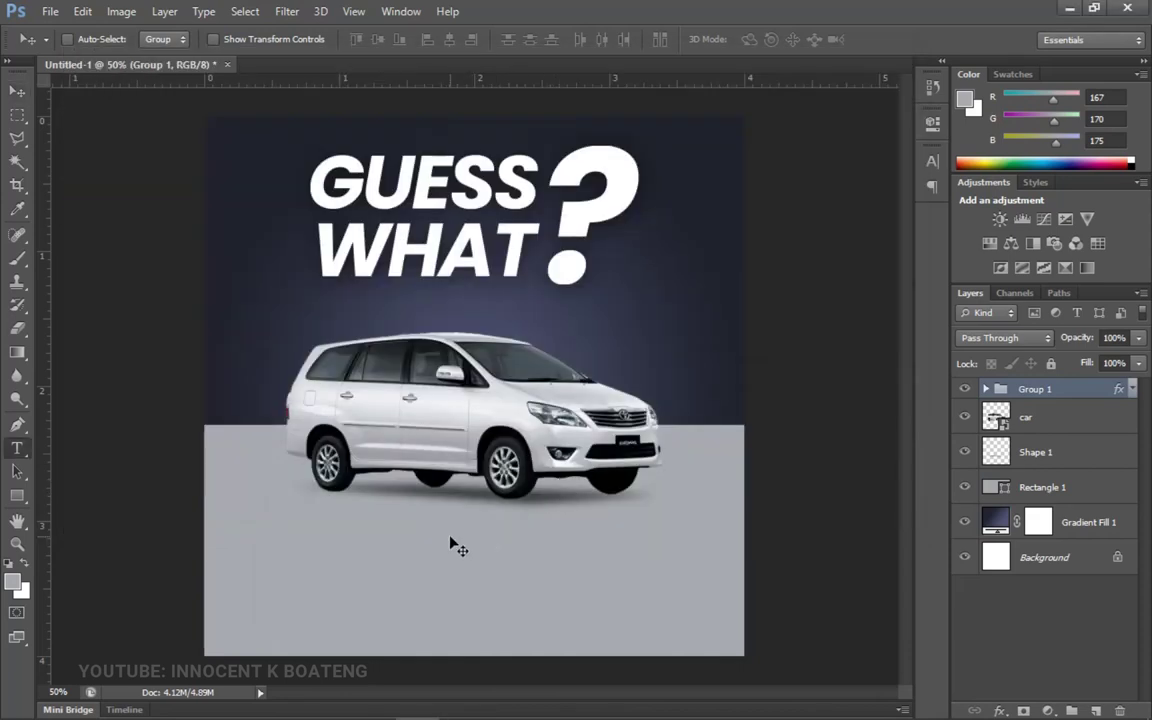
left_click(451, 539)
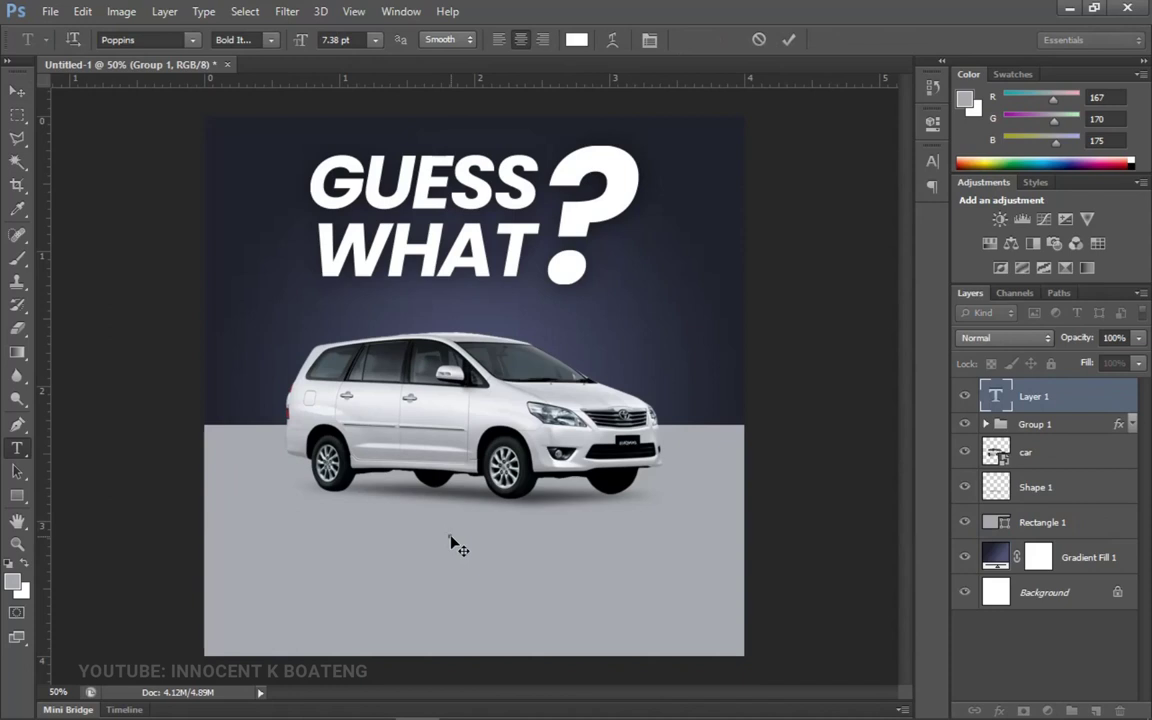
key("ctrl+v")
Step: Recolour the whole tagline to near-black navy 00020b, starting from a colour sampled from the dark backdrop
key("ctrl+a")
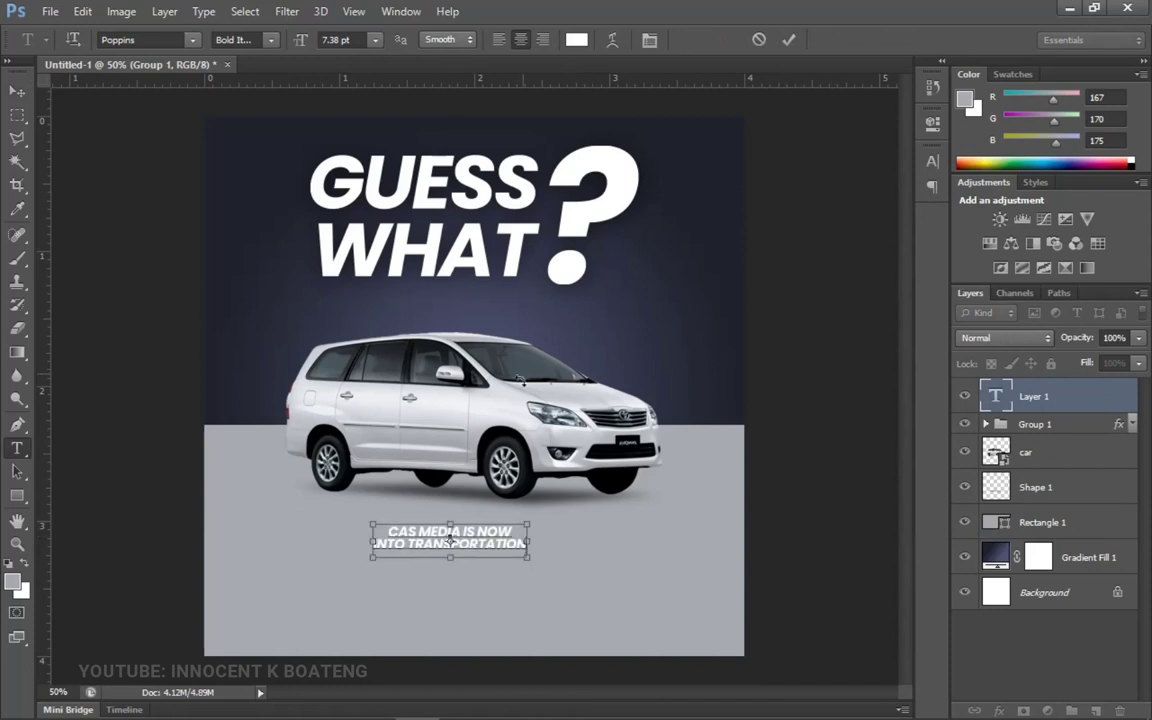
left_click(576, 39)
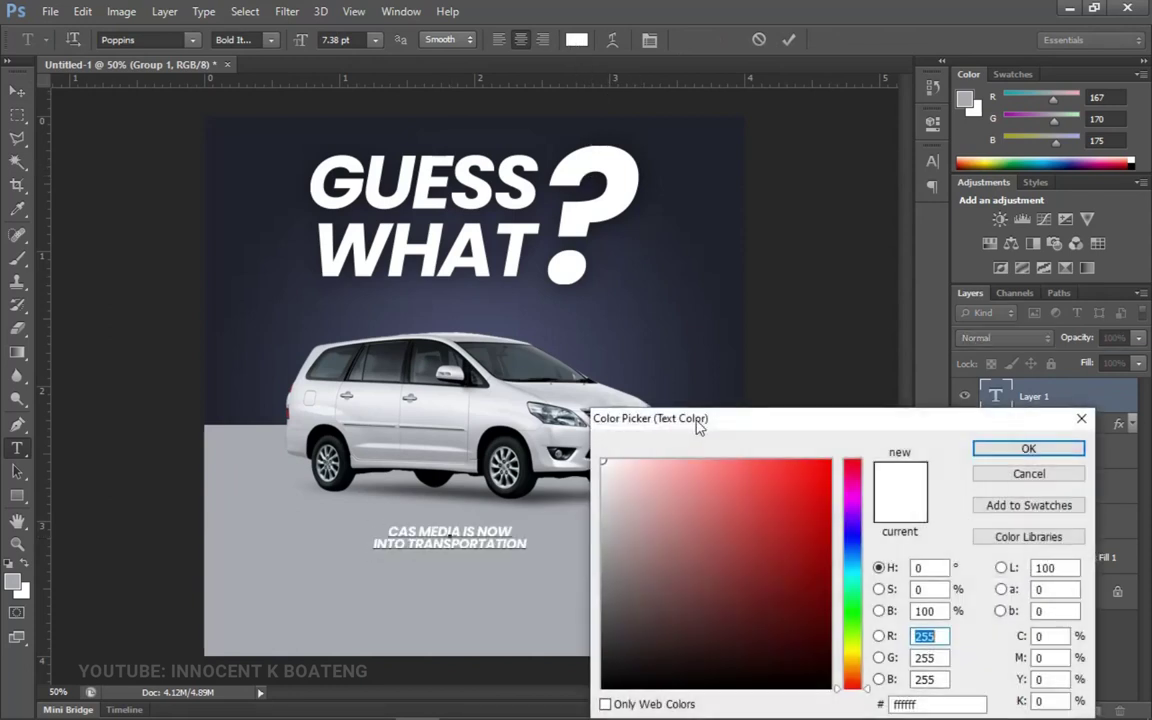
left_click(704, 221)
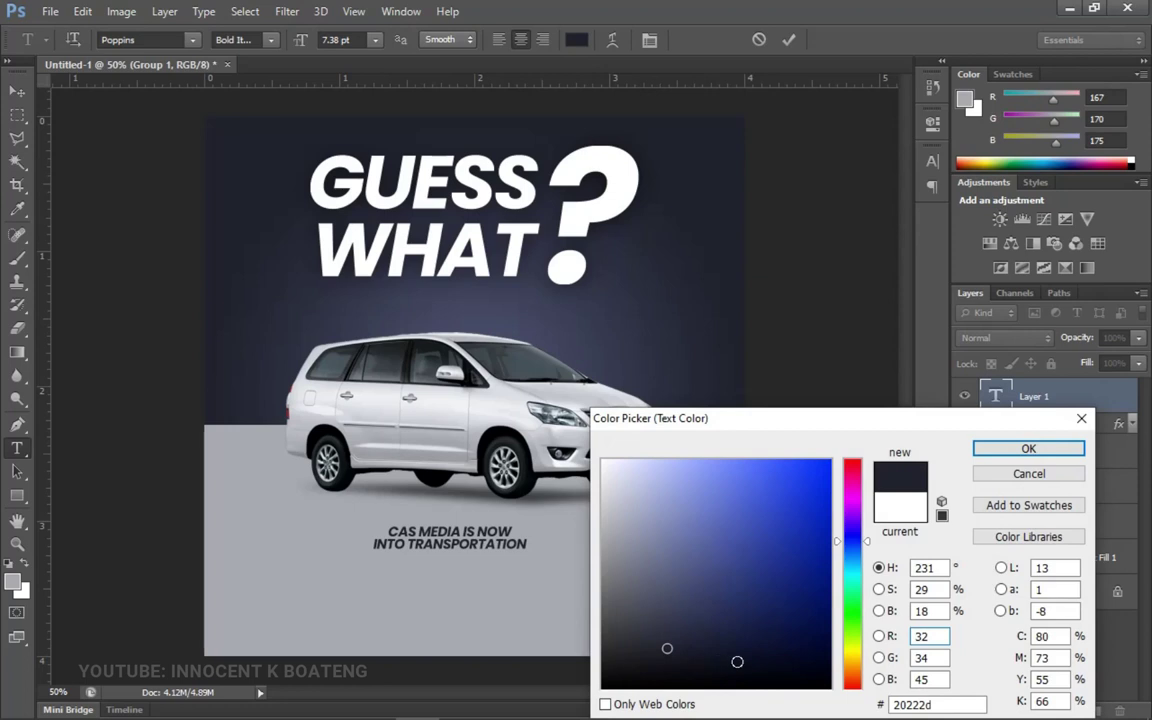
mouse_move(667, 649)
left_mouse_down()
mouse_move(830, 663)
mouse_move(831, 676)
left_mouse_up()
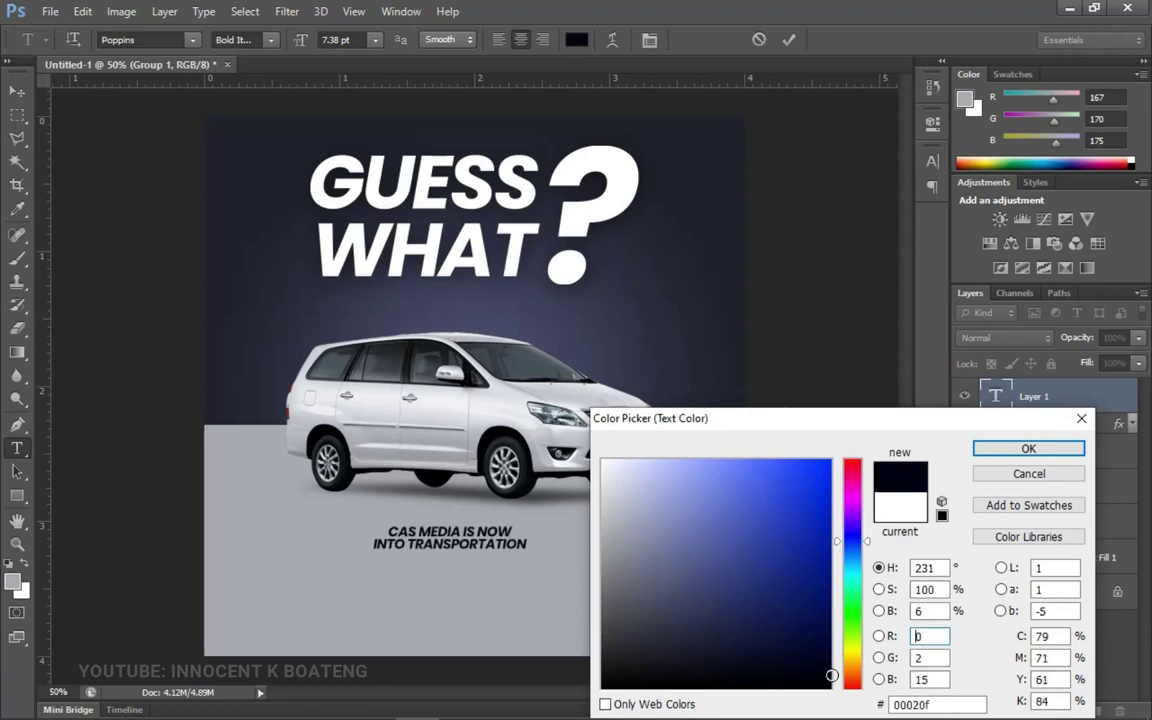
left_click(829, 679)
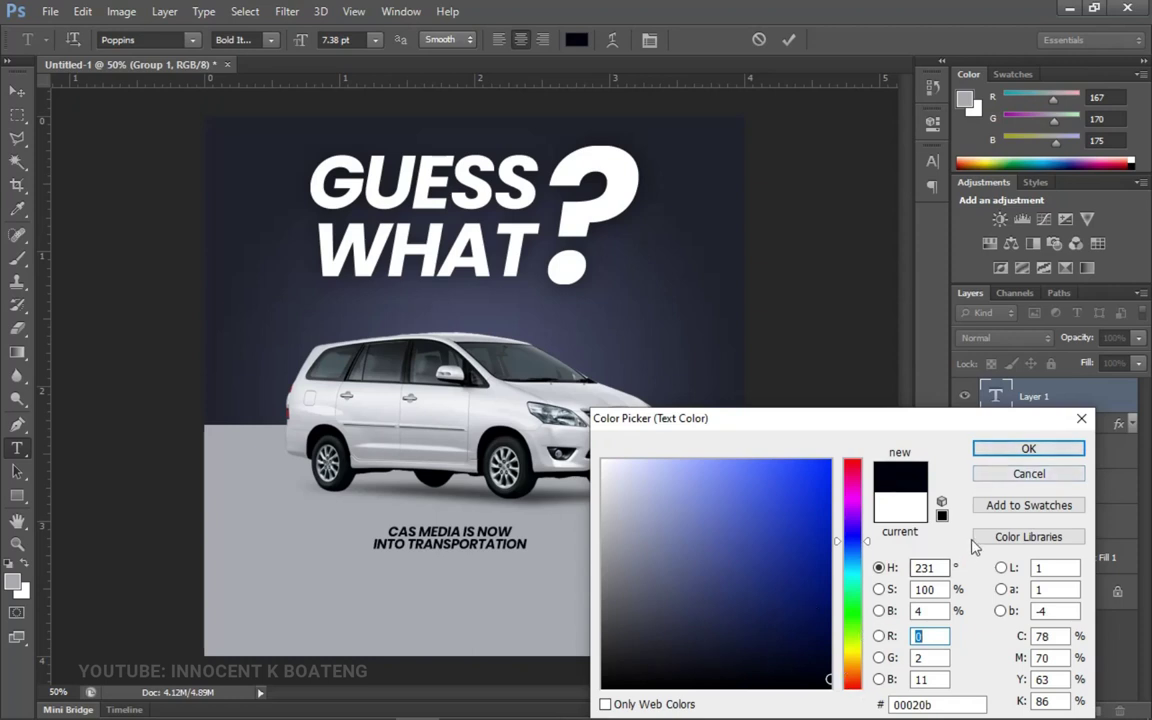
left_click(1026, 446)
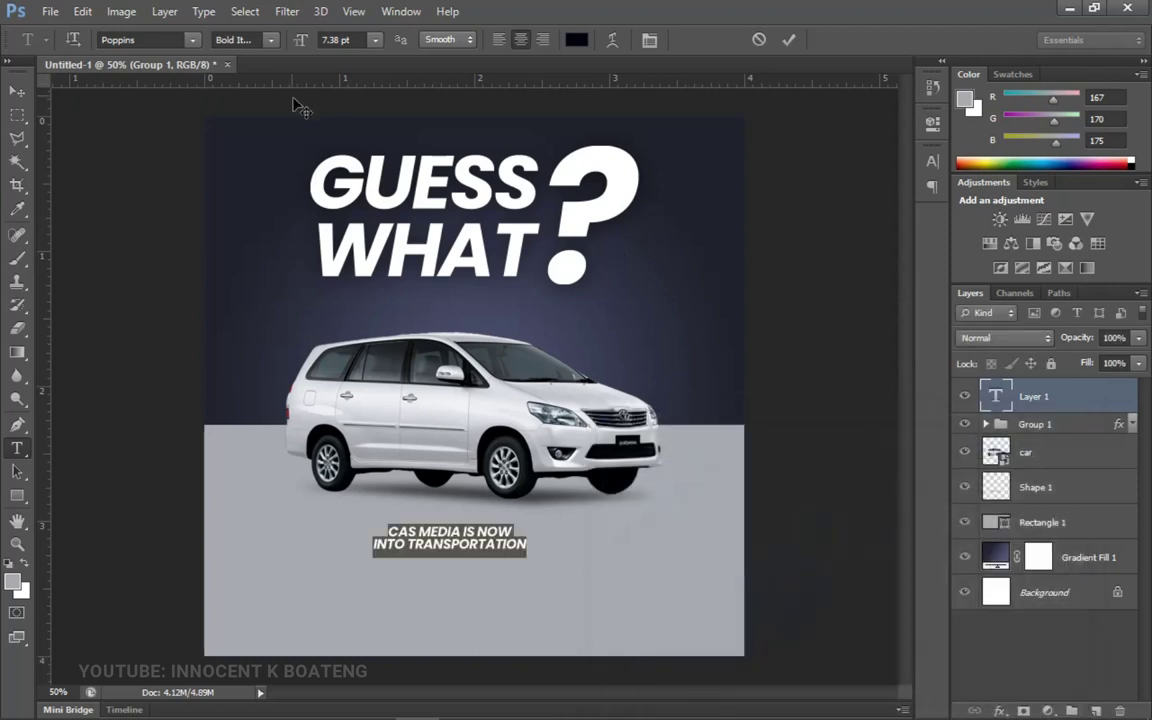
Step: Set the tagline's font style to SemiBold and scale the text up to about 11.46 pt
left_click(240, 38)
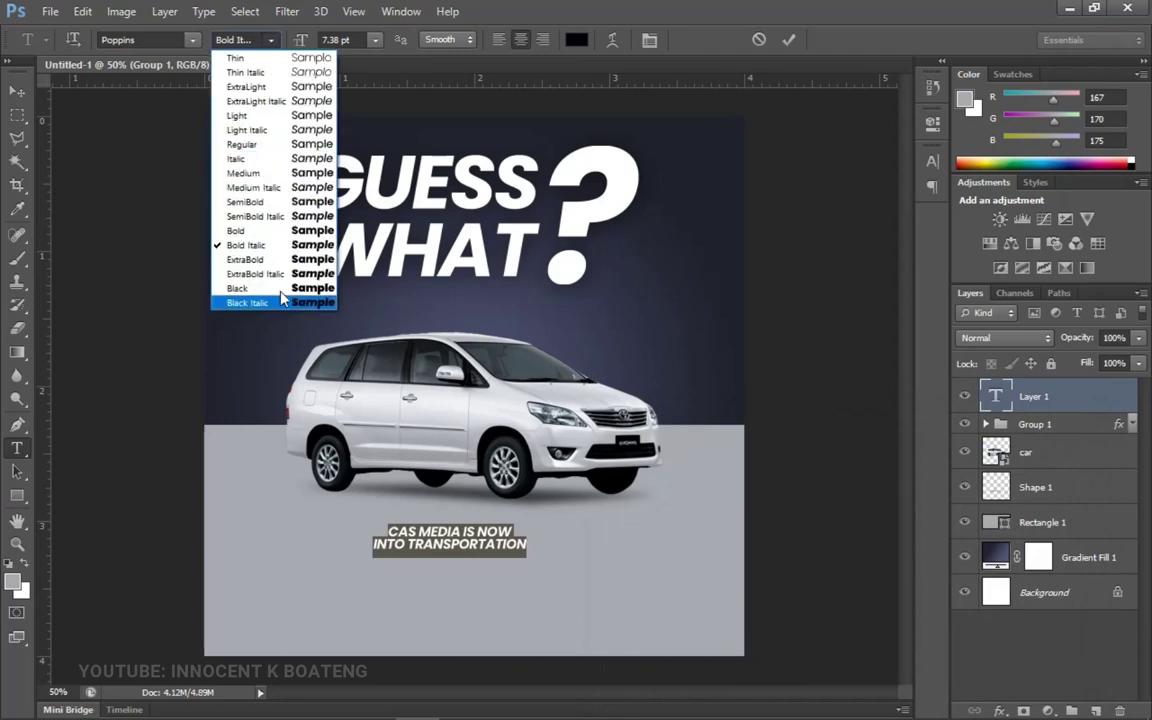
left_click(277, 207)
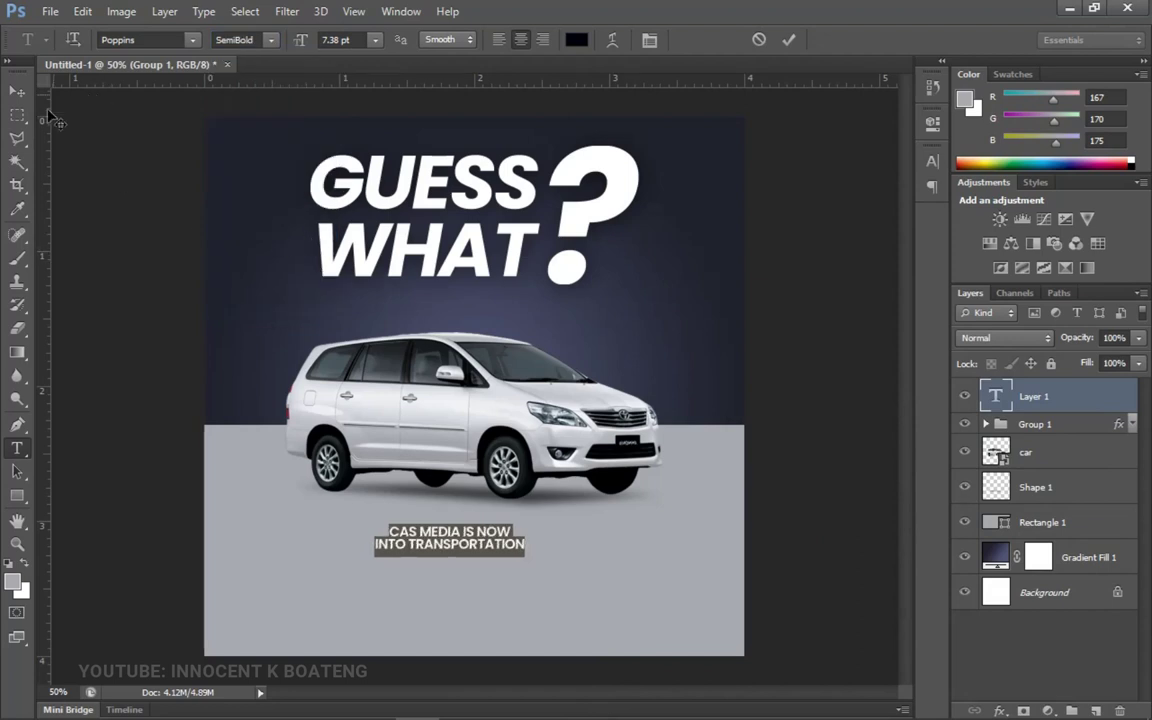
left_click(19, 92)
key("ctrl+t")
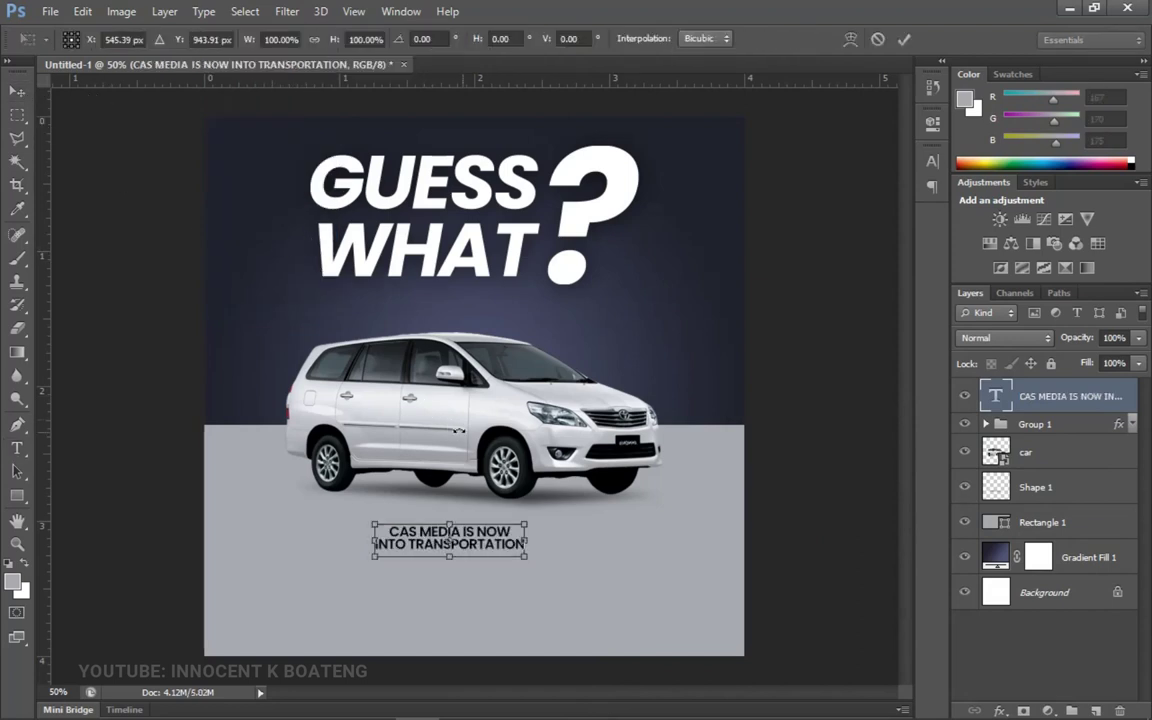
left_click_drag(522, 558, 560, 582)
key("Return")
Step: Set the line spacing of the two-line tagline to 11.34 pt
key("t")
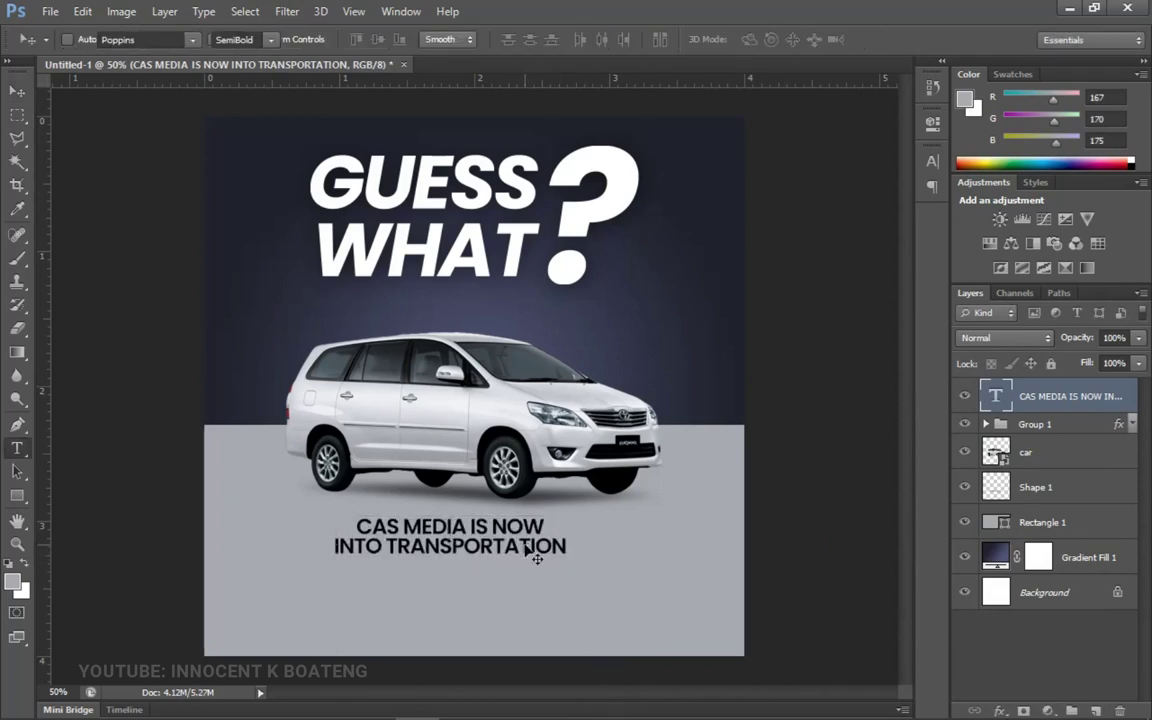
left_click(535, 550)
key("ctrl+a")
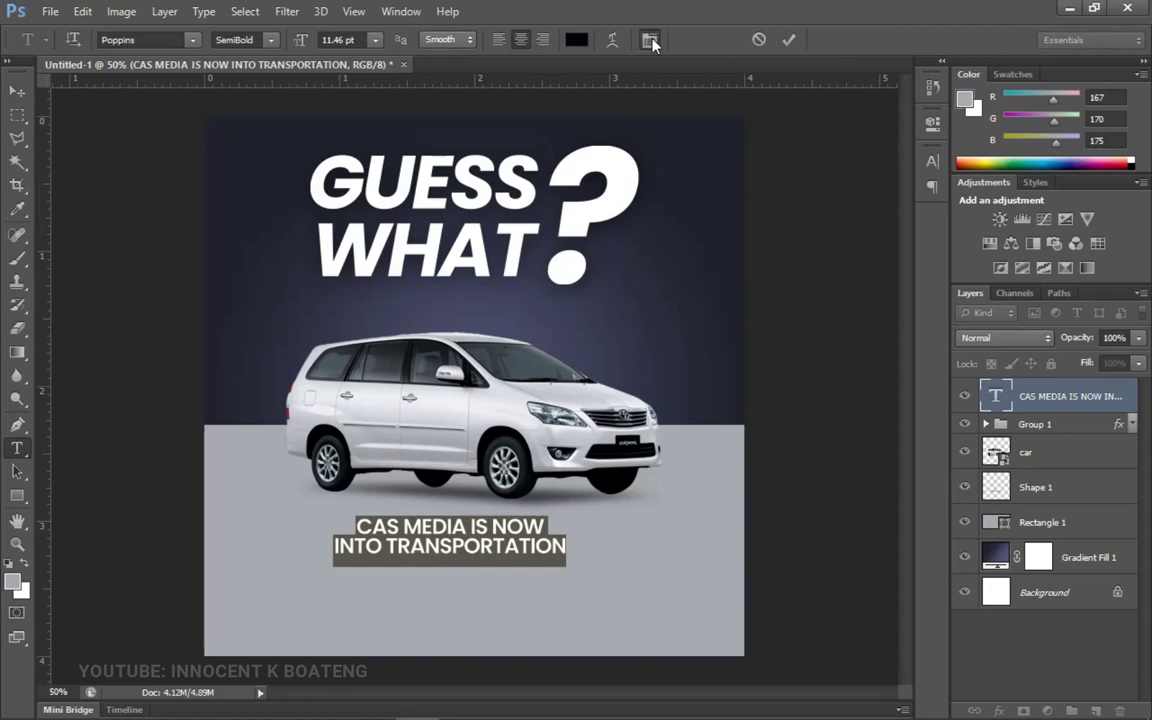
left_click(650, 40)
left_click_drag(822, 199, 829, 200)
key("Down")
key("Down")
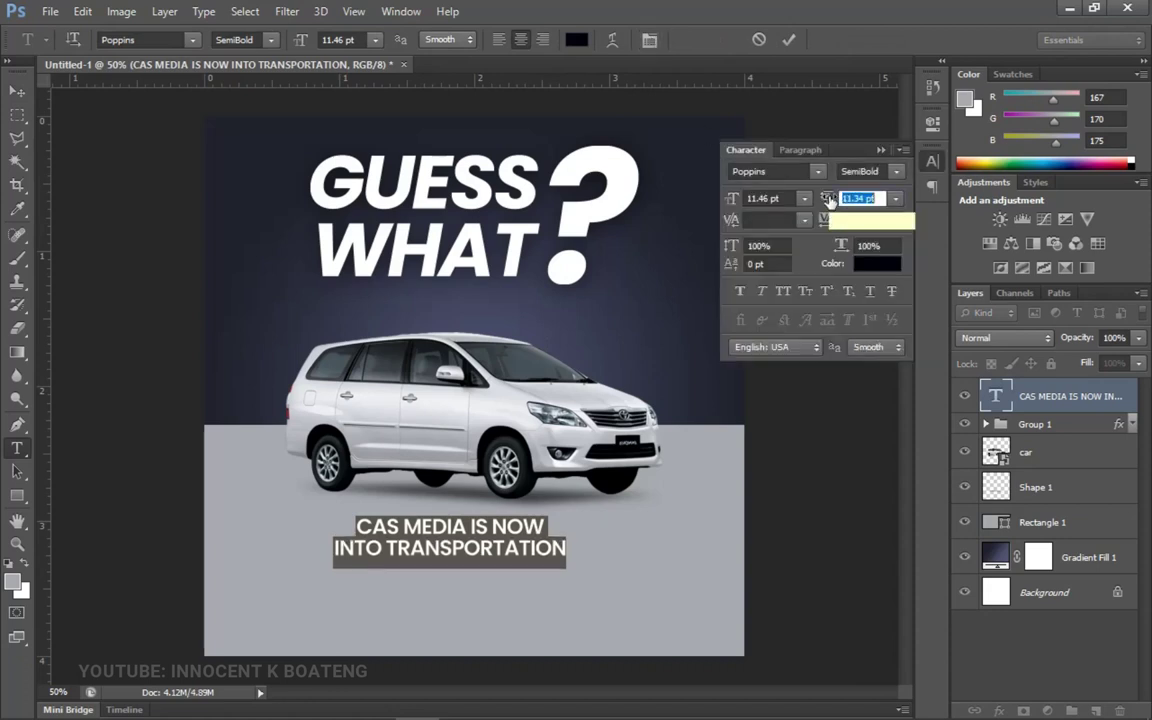
key("ctrl+Return")
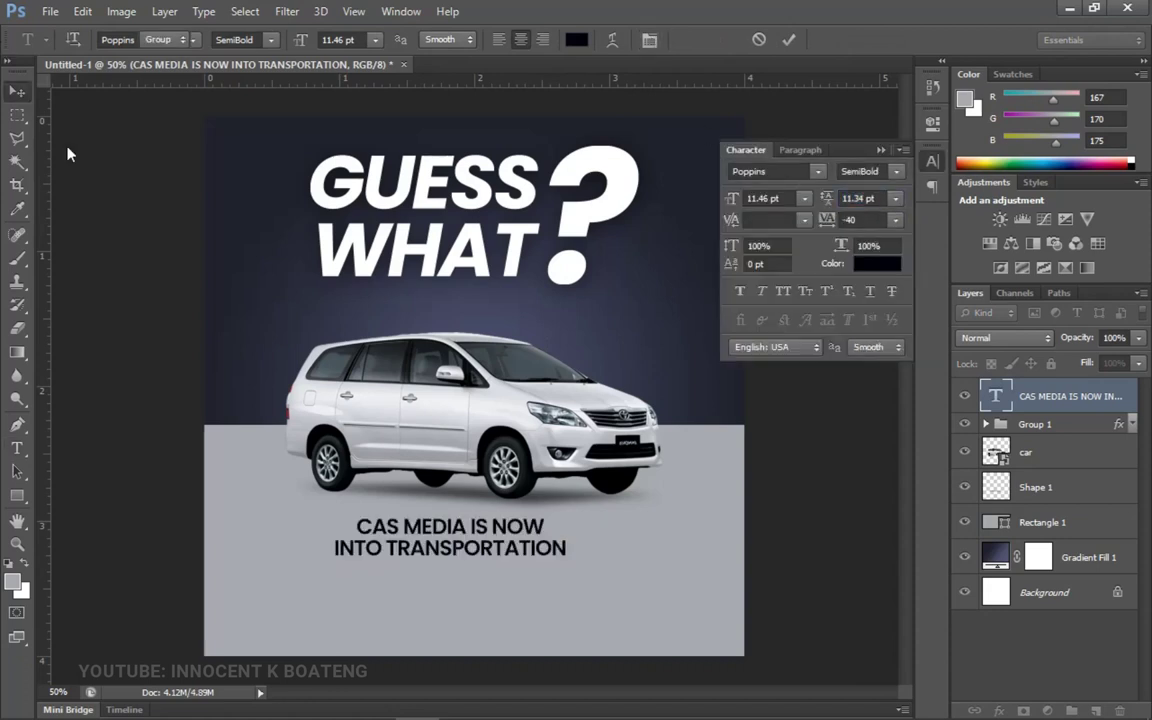
Step: Centre the tagline horizontally on the canvas and enlarge it to about 110% around its centre
key("v")
key("ctrl+a")
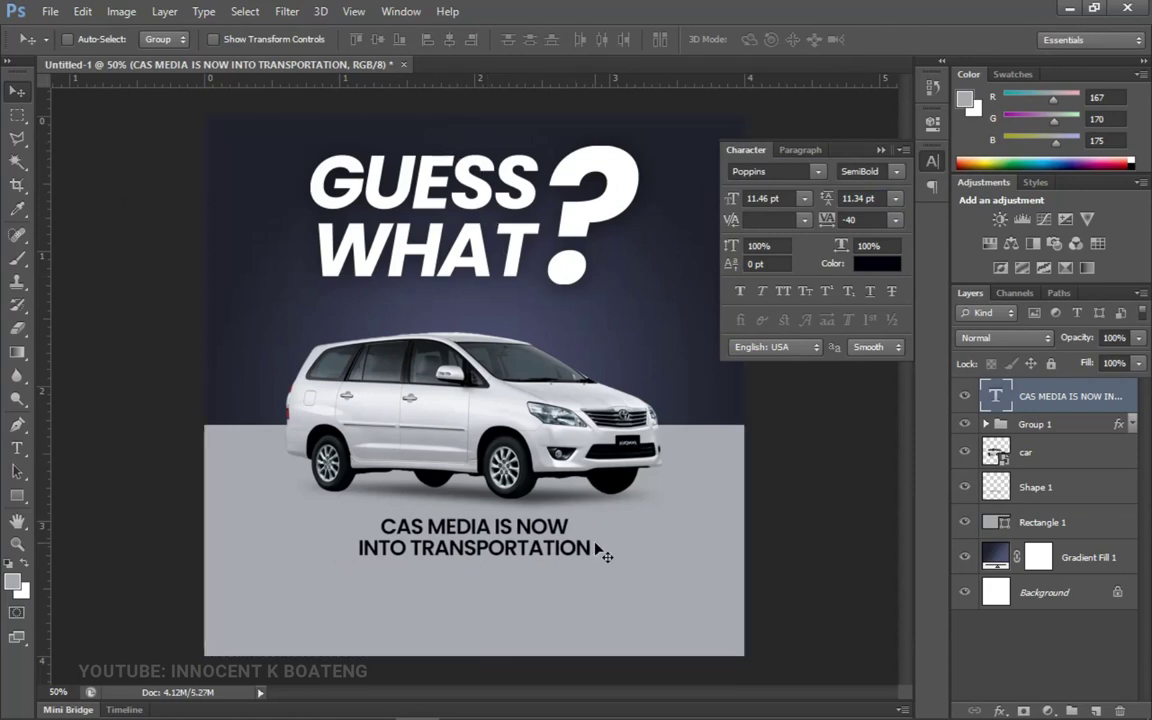
key("ctrl+t")
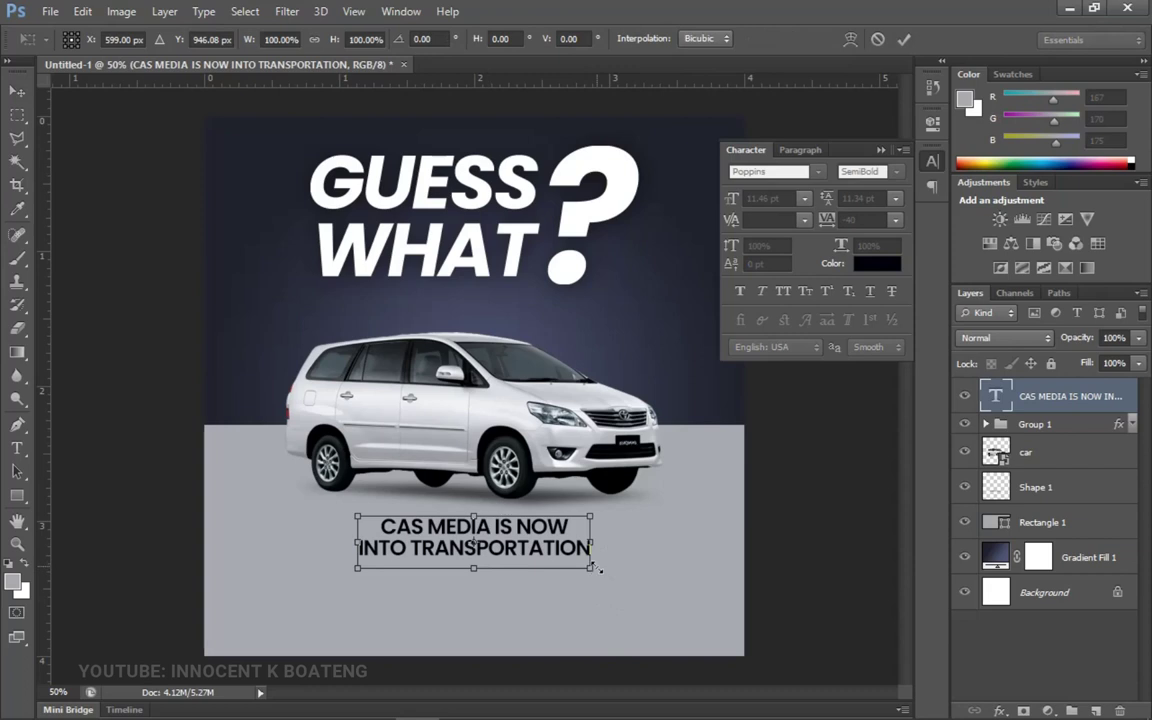
left_click_drag(600, 571, 608, 585)
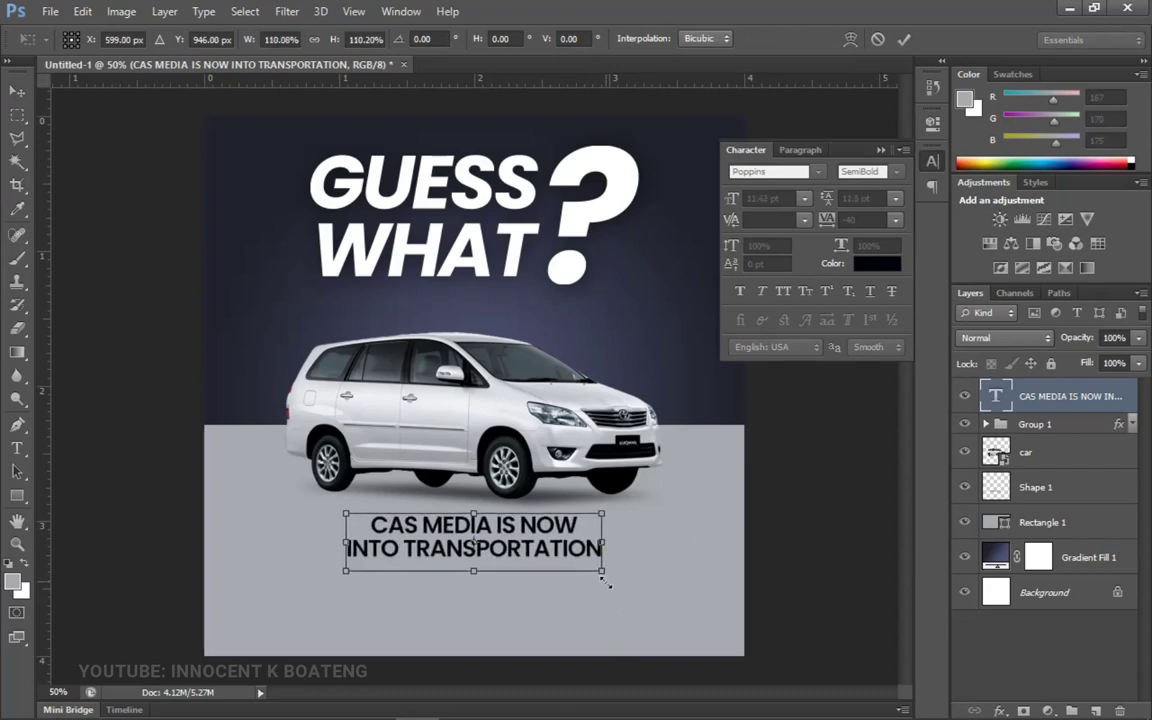
key("Return")
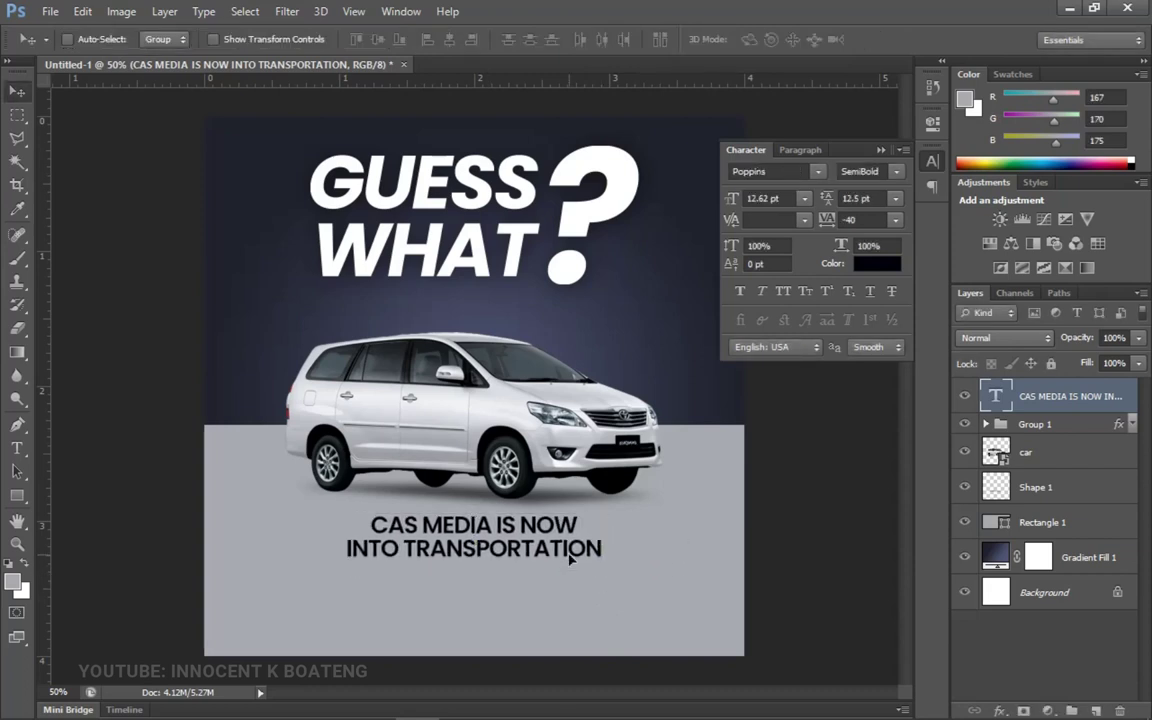
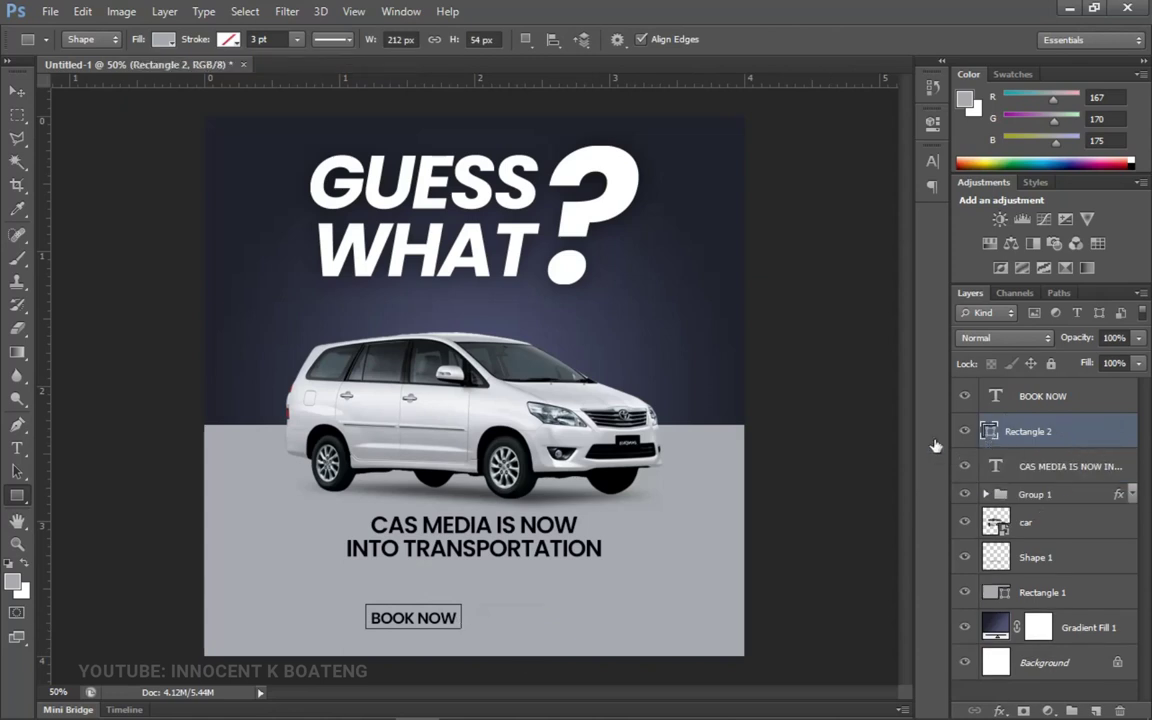
Step: Fill the rectangle behind "BOOK NOW" with black 000000
double_click(990, 430)
type("000000")
key("Return")
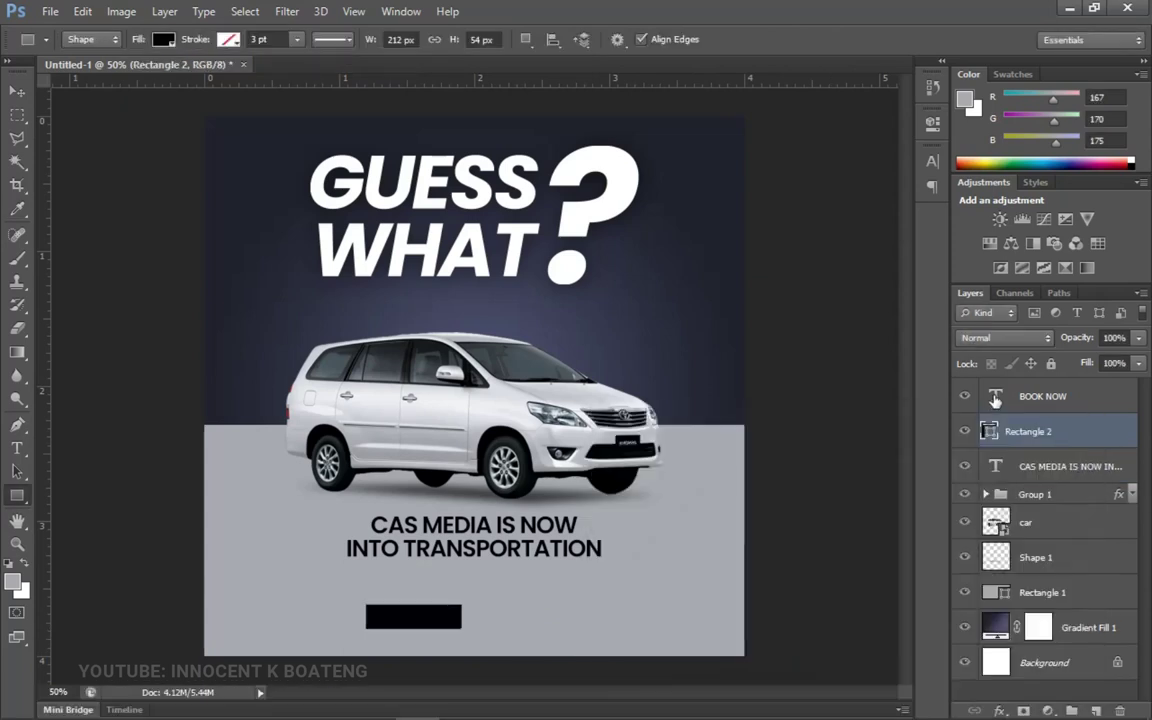
Step: Recolour the "BOOK NOW" text to the floor's light grey a7aaaf and commit the text edit
double_click(995, 400)
left_click(576, 39)
left_click(548, 589)
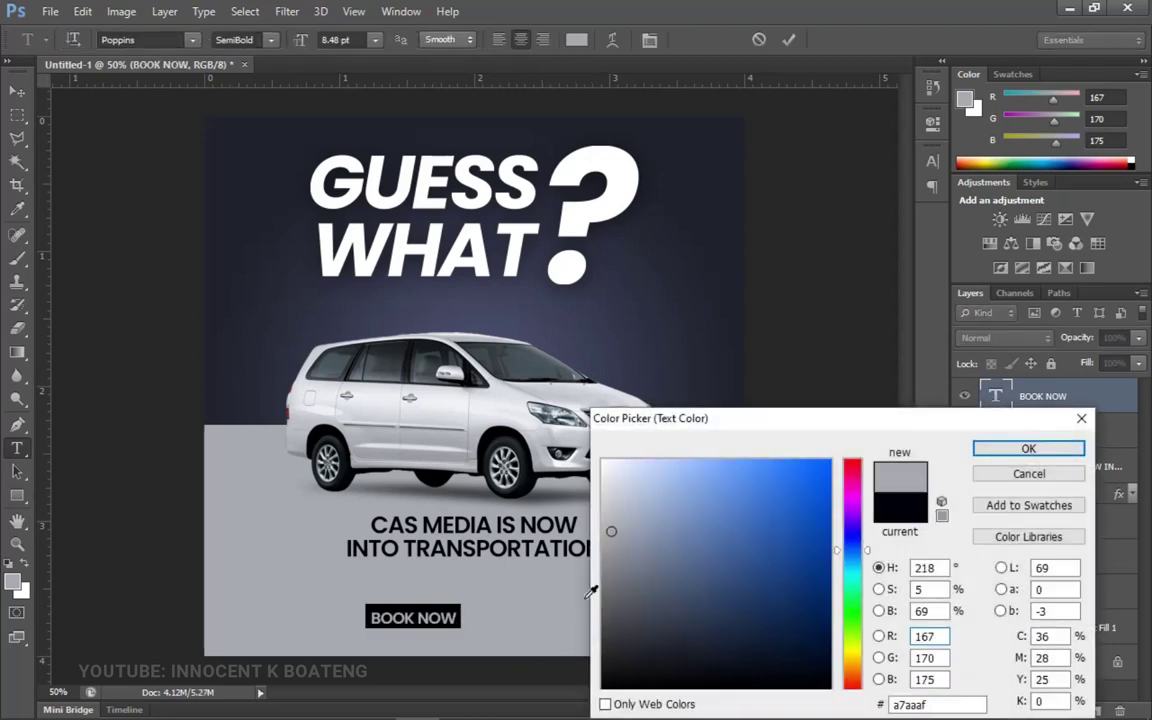
left_click(992, 448)
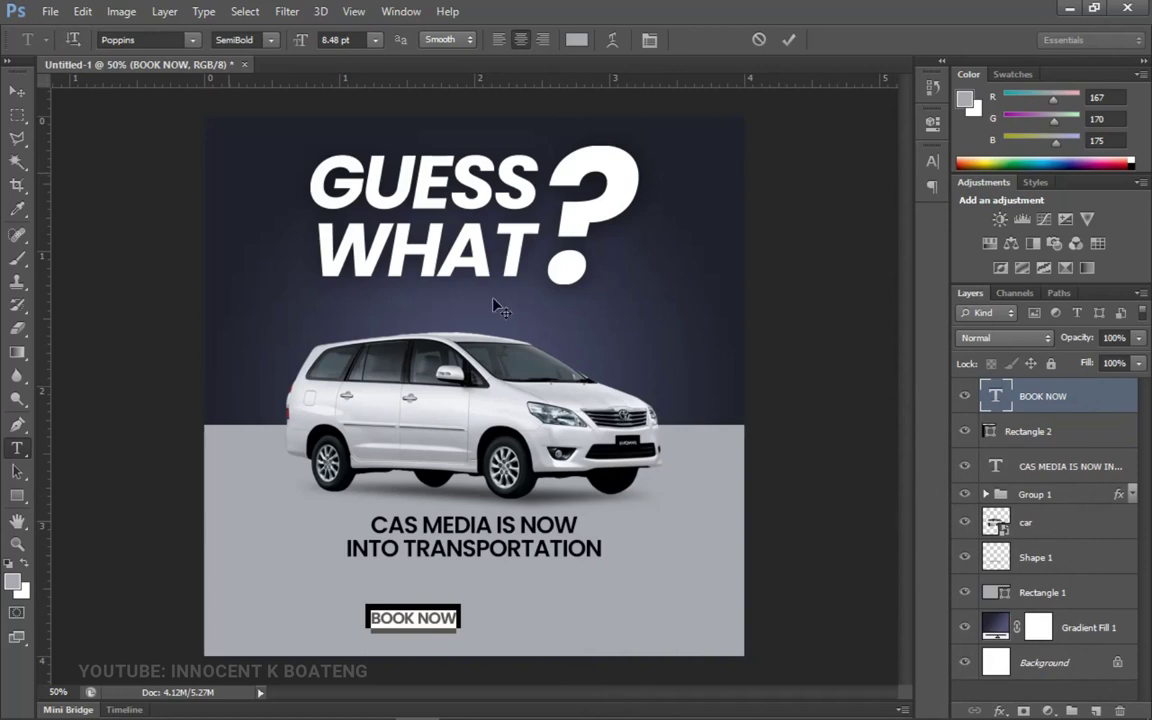
left_click(15, 93)
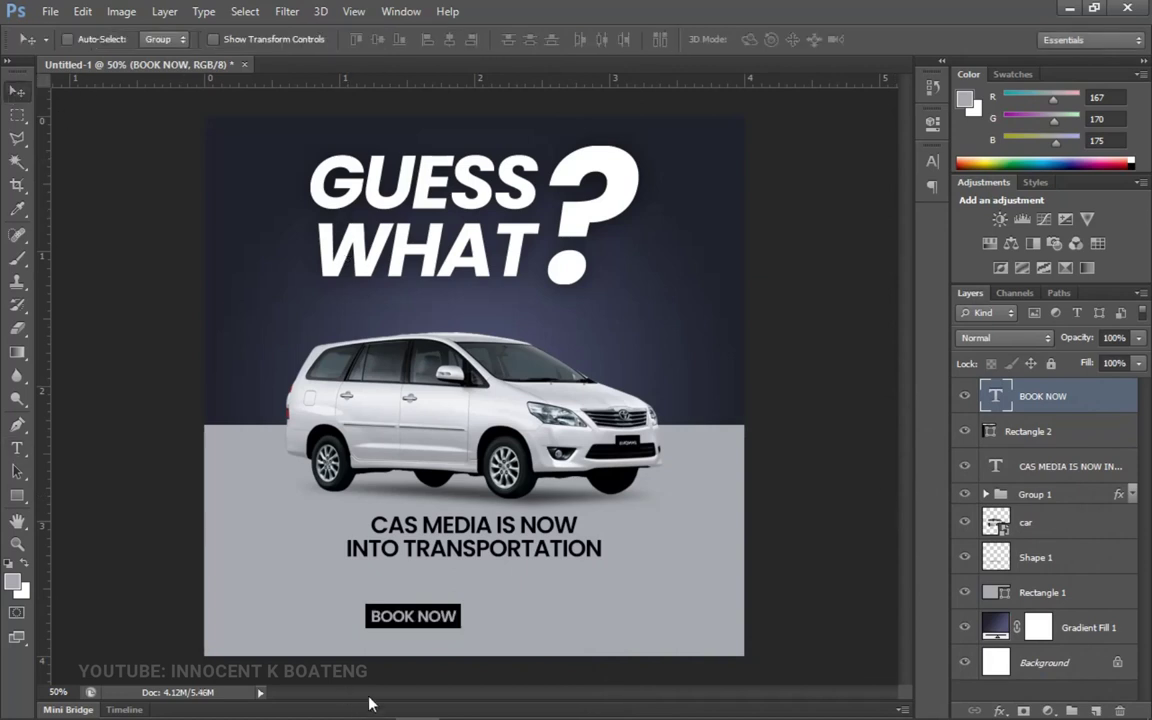
Step: Copy the phone number from Notepad, duplicate the "BOOK NOW" text layer to the right and replace the copy's text with the number
mouse_move(527, 716)
left_click(459, 702)
left_click_drag(272, 200, 191, 207)
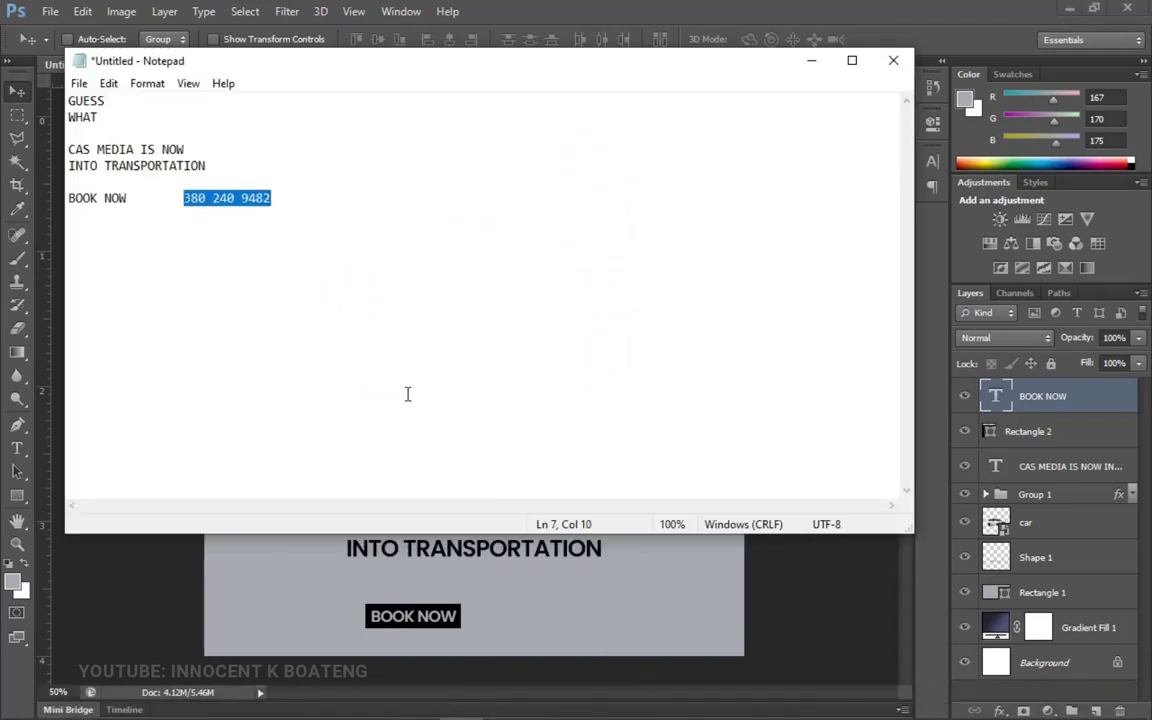
left_click(566, 708)
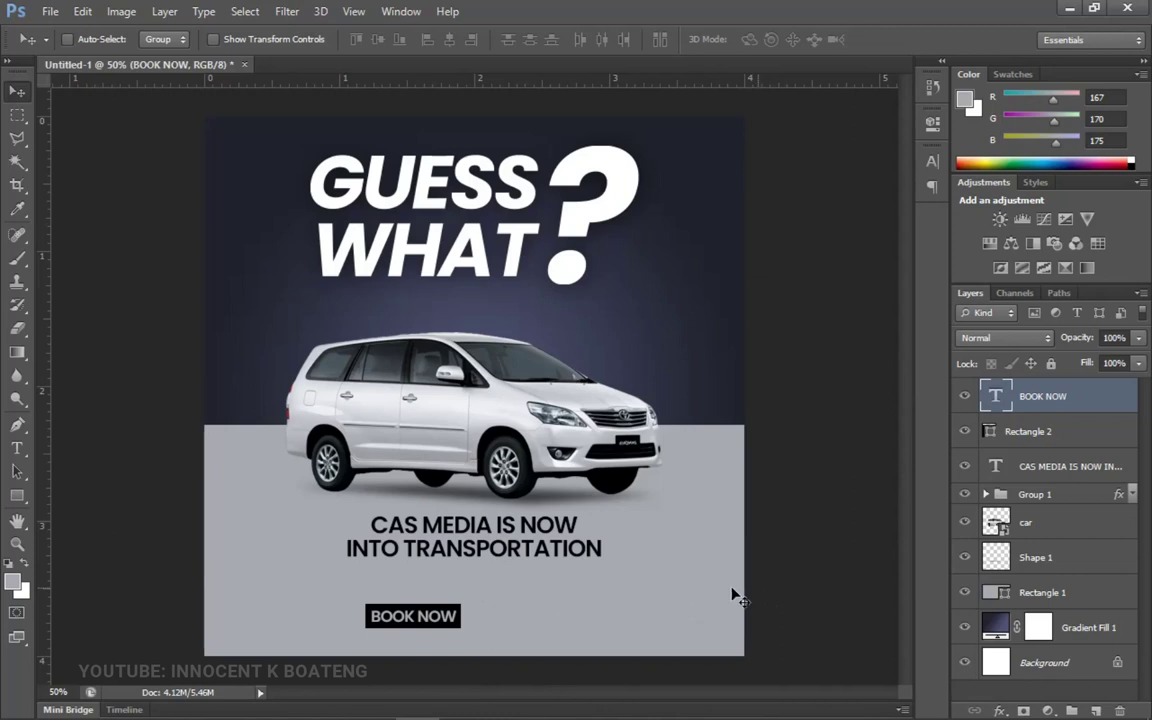
key("ctrl+j")
left_click_drag(462, 624, 524, 619)
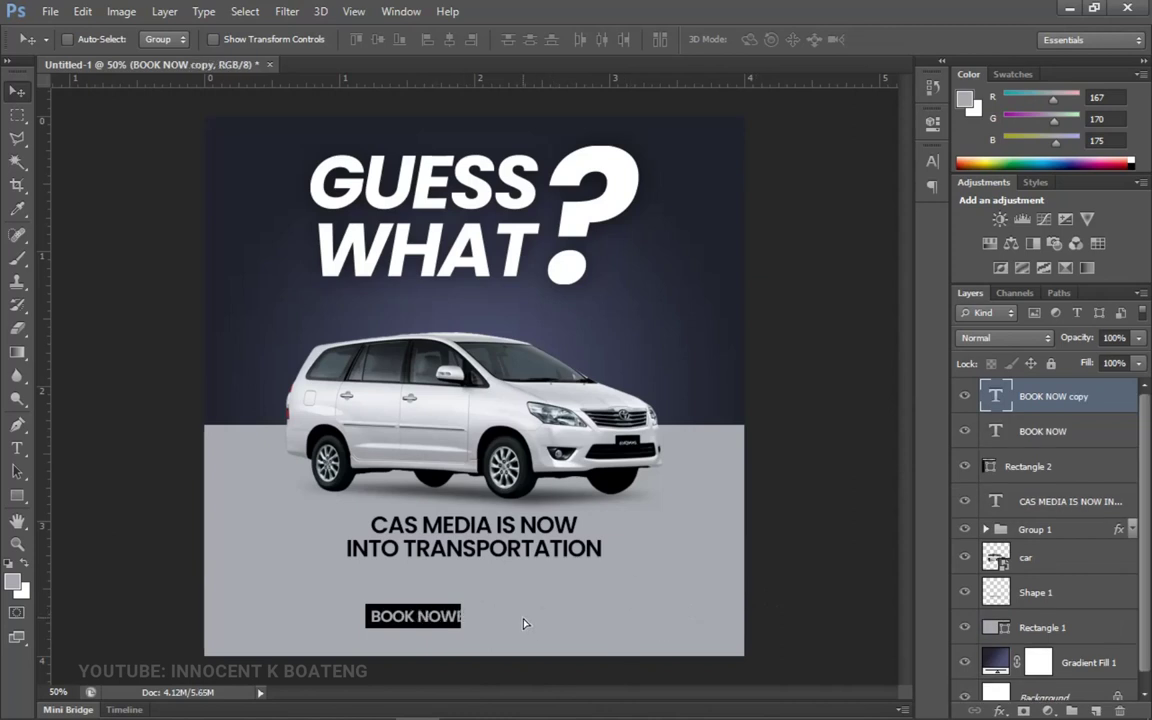
key("t")
left_click(521, 615)
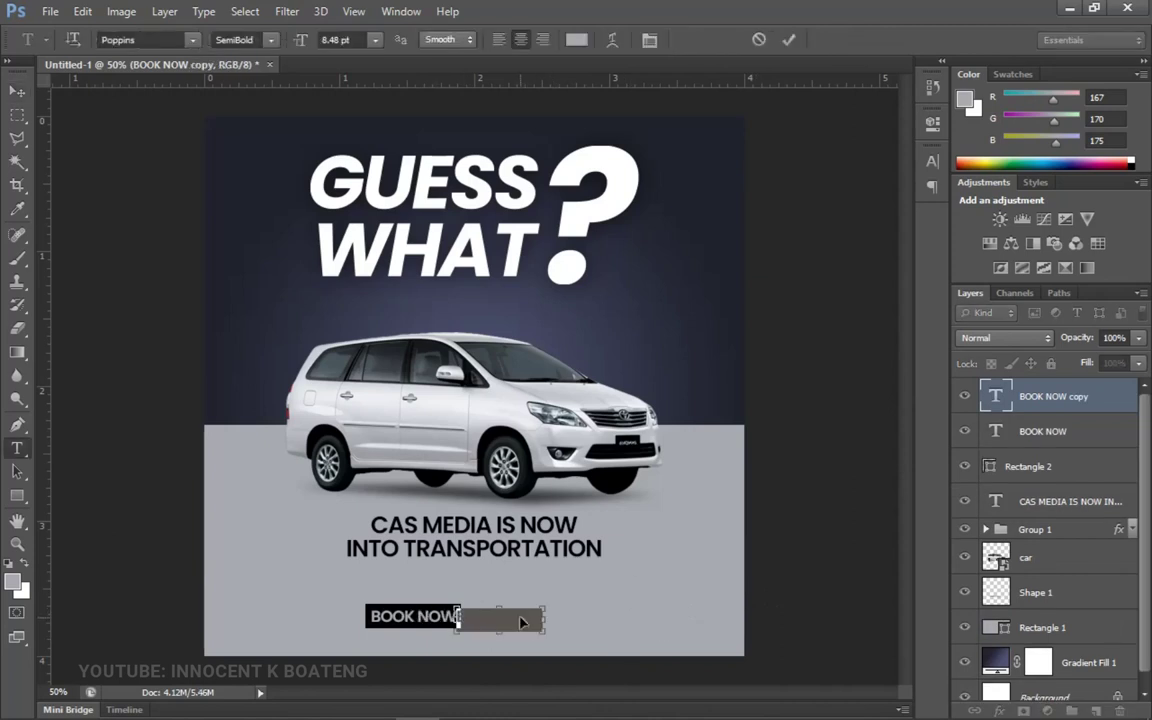
Step: Recolour the phone number text to black 000000, sampled from the "BOOK NOW" box, and commit the edit
left_click(576, 39)
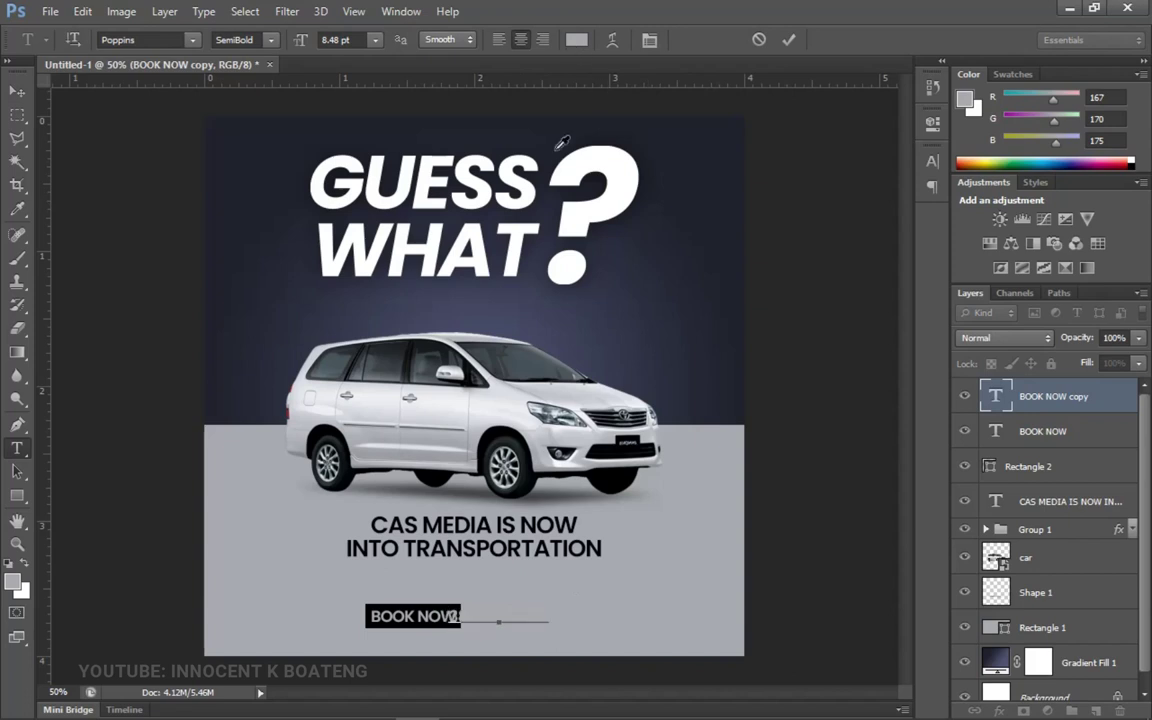
left_click(378, 606)
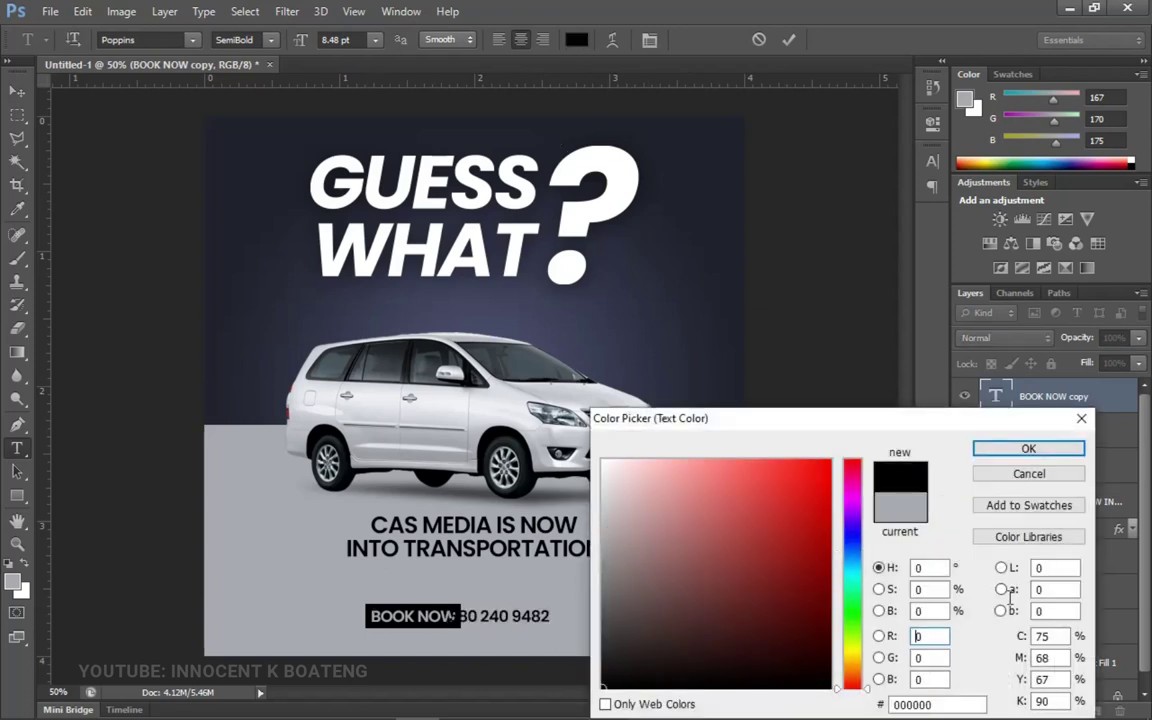
left_click(995, 448)
left_click(17, 91)
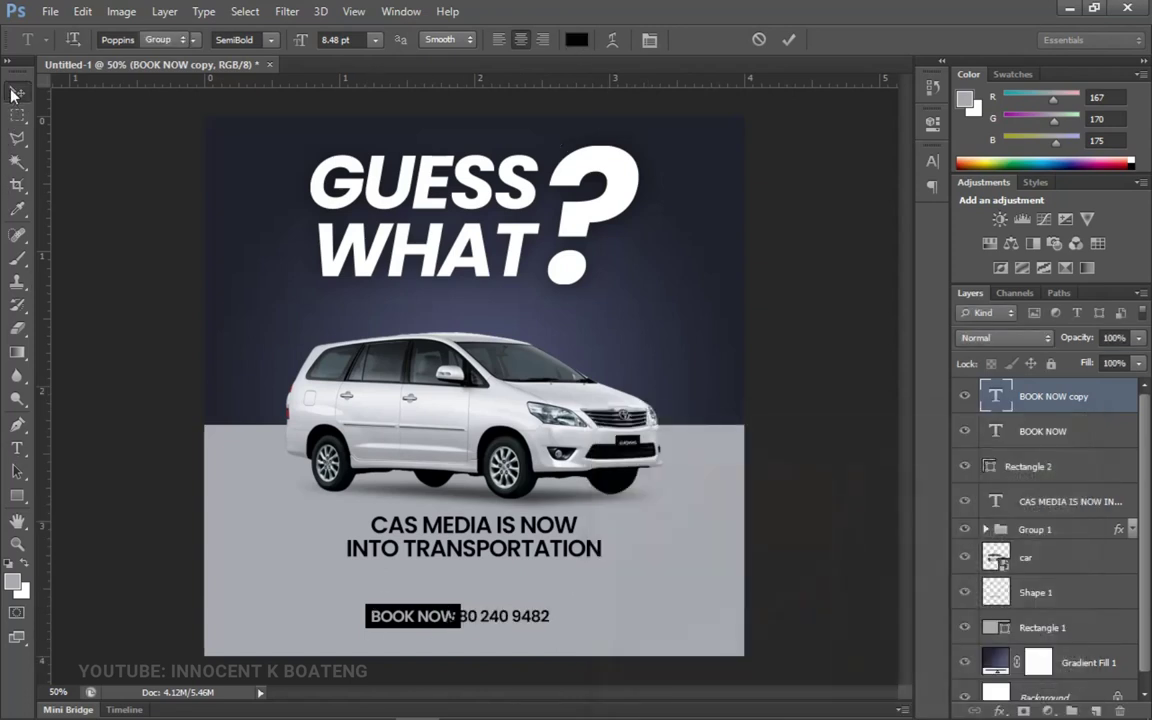
Step: Enlarge the phone number and place it just right of the "BOOK NOW" box
key("ctrl+t")
left_click_drag(546, 616, 590, 621)
key("Return")
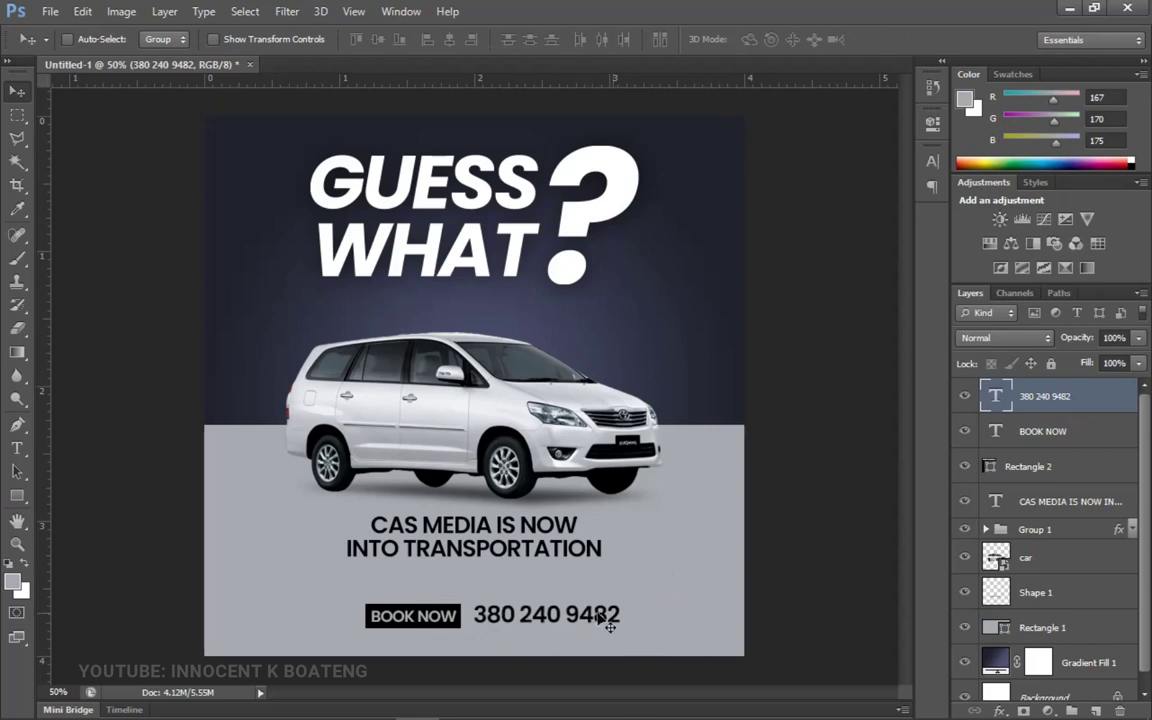
Step: Group the "BOOK NOW" box, its text and the phone number, and centre the group horizontally on the canvas
left_click(1040, 468, "shift")
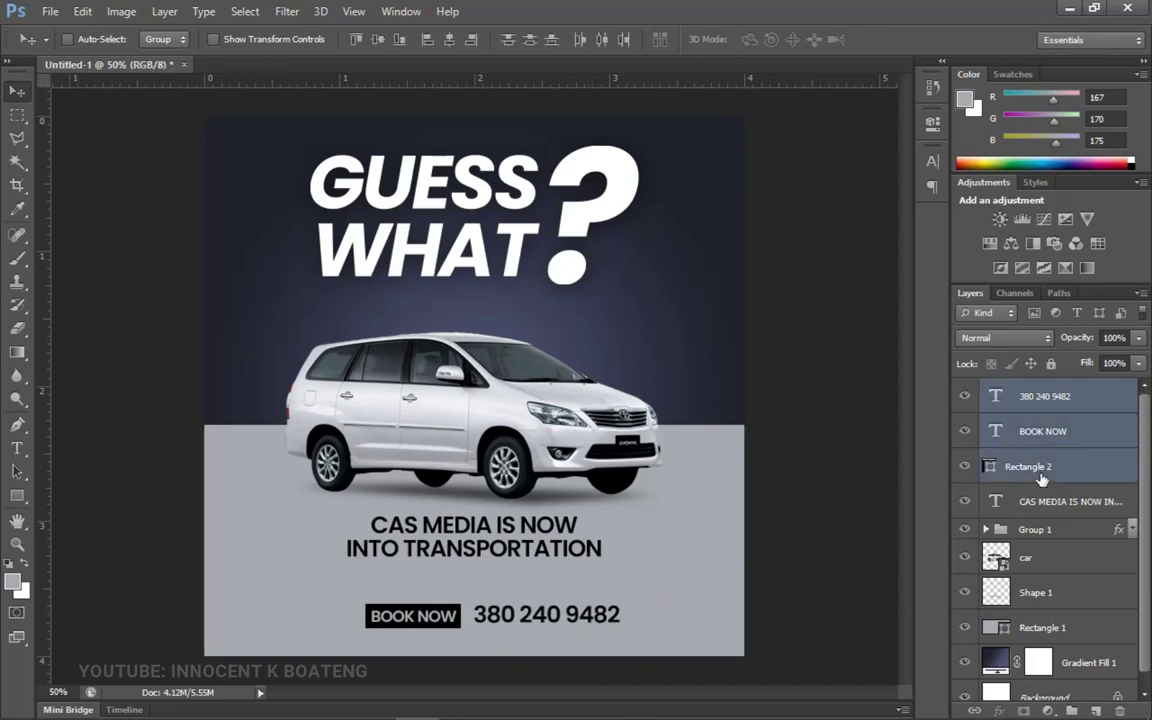
key("ctrl+g")
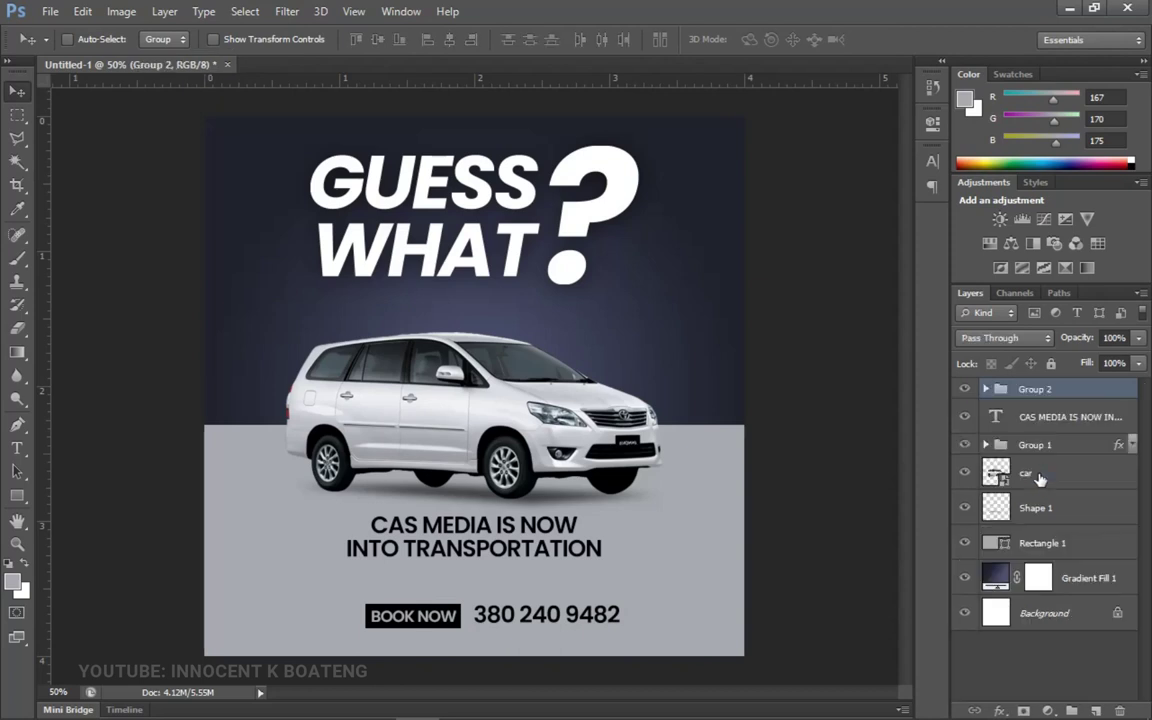
key("ctrl+a")
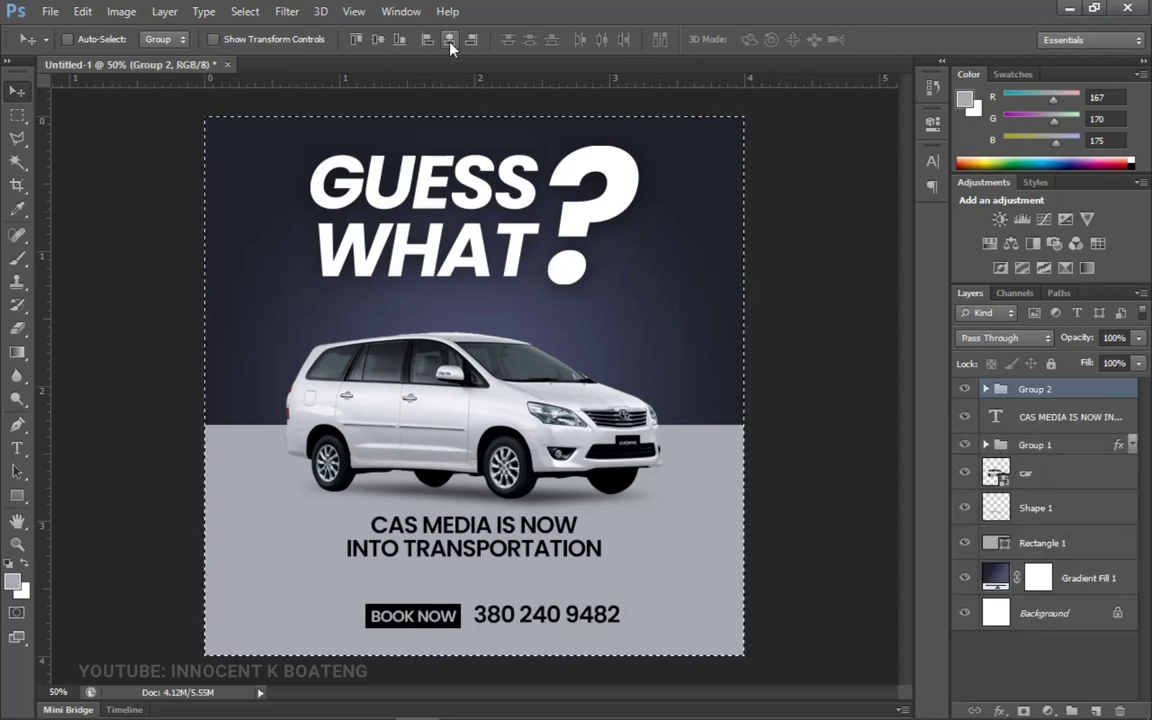
left_click(449, 39)
key("ctrl+d")
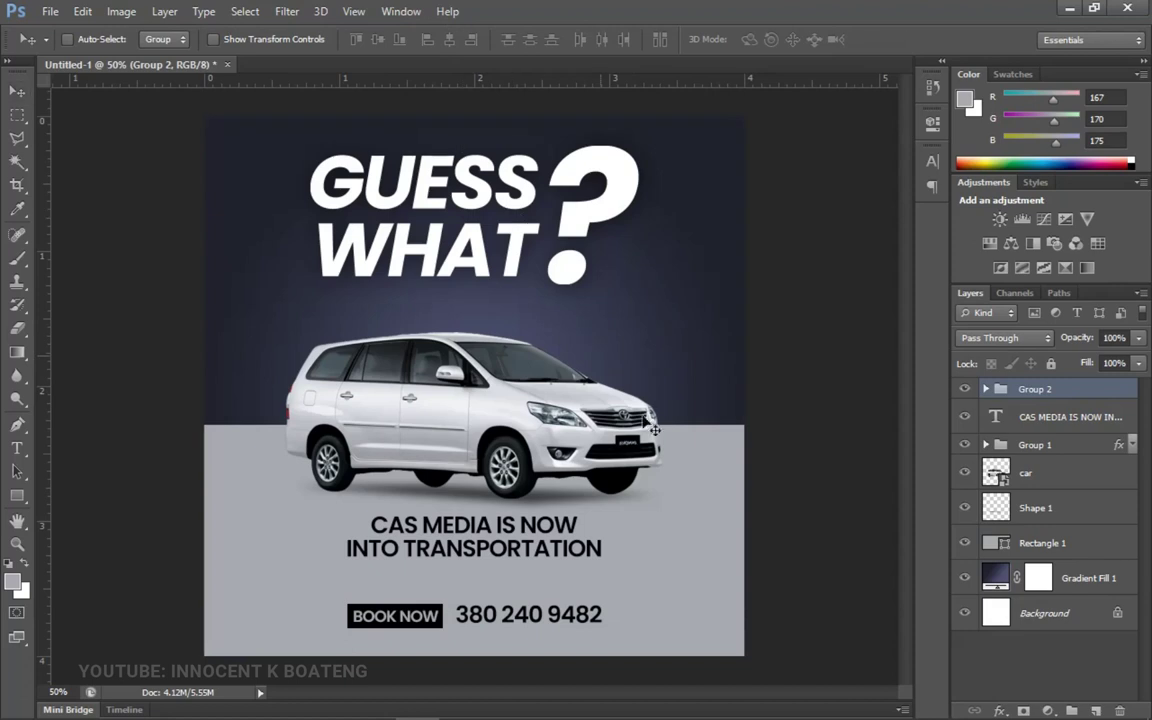
Step: Enlarge the grouped contact line slightly from its centre and commit the transform
key("ctrl+t")
left_click_drag(607, 596, 618, 589)
key("Return")
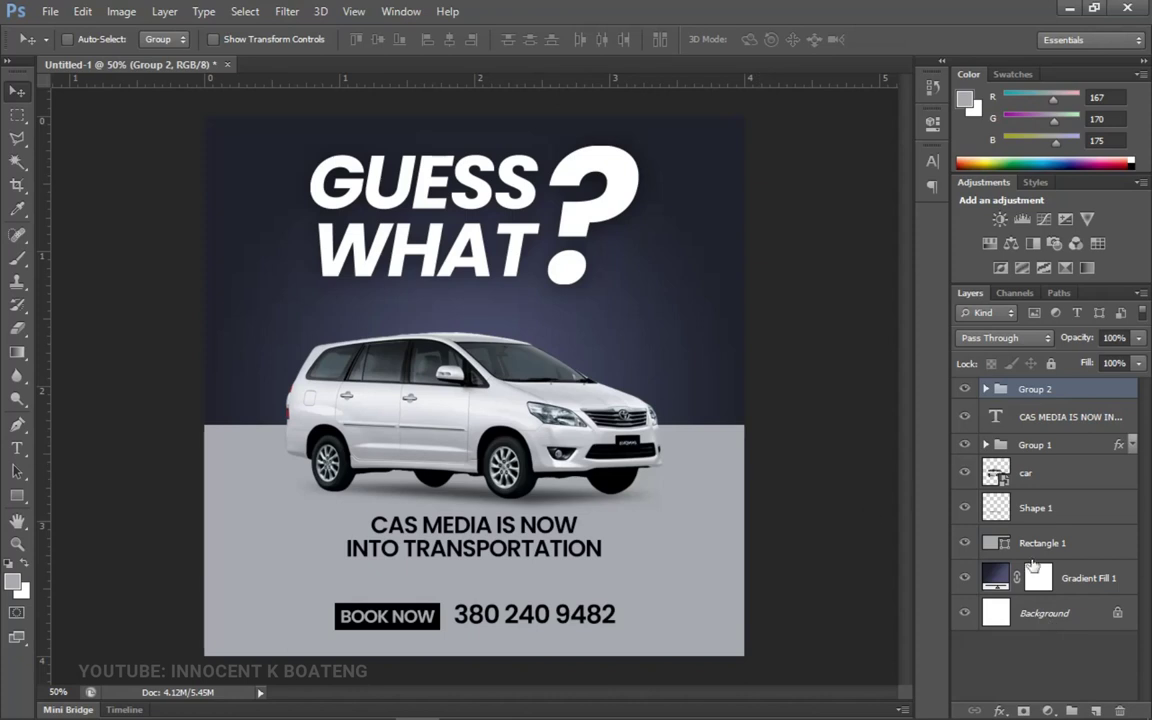
Step: Draw an 8 px circle with the Ellipse tool beside the question mark and fill it white
left_click_drag(17, 495, 74, 526)
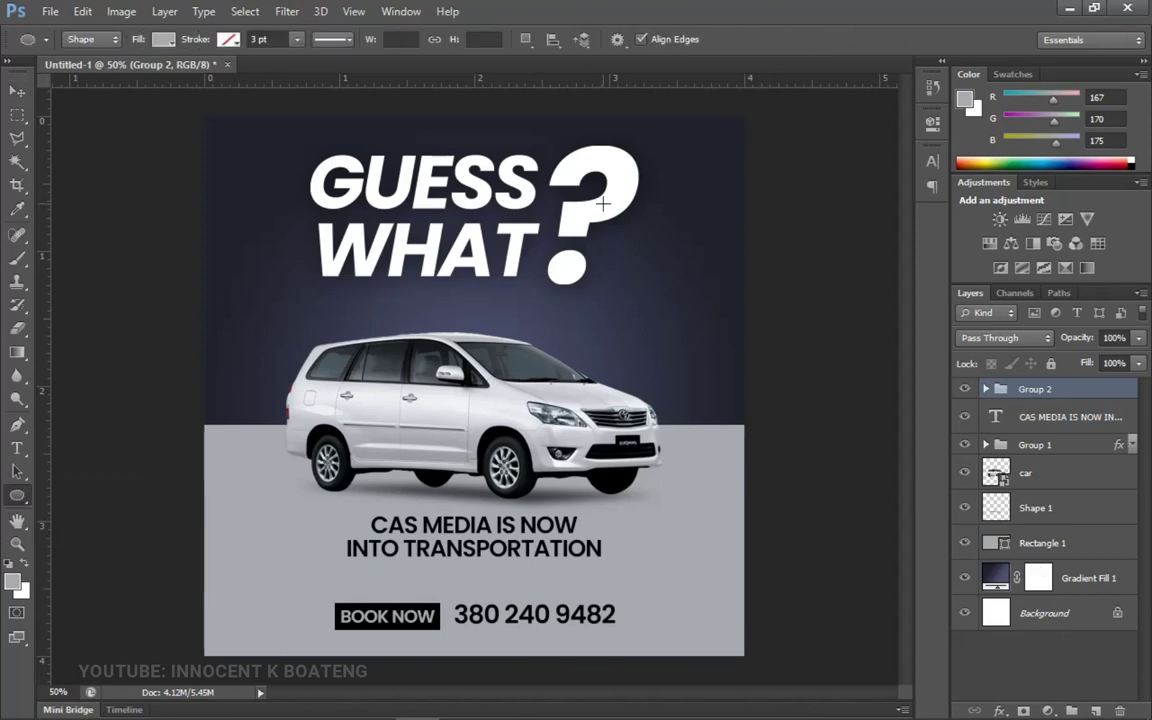
left_click_drag(656, 219, 658, 237)
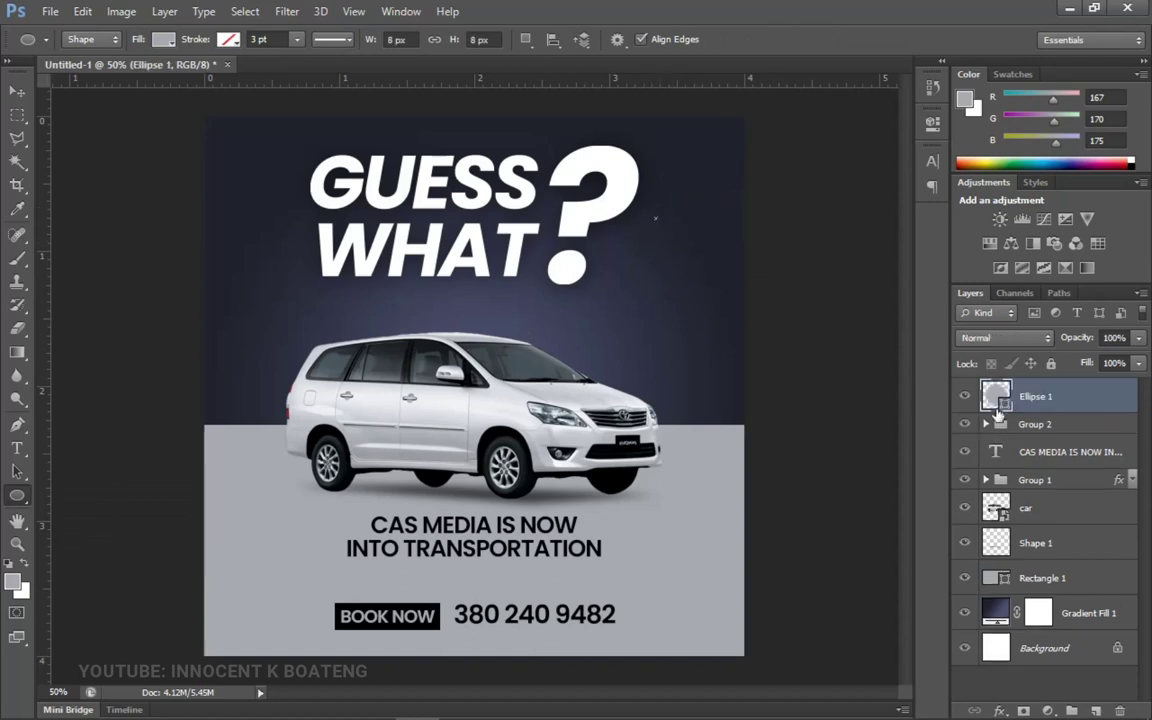
double_click(998, 396)
left_click(603, 462)
left_click(1027, 448)
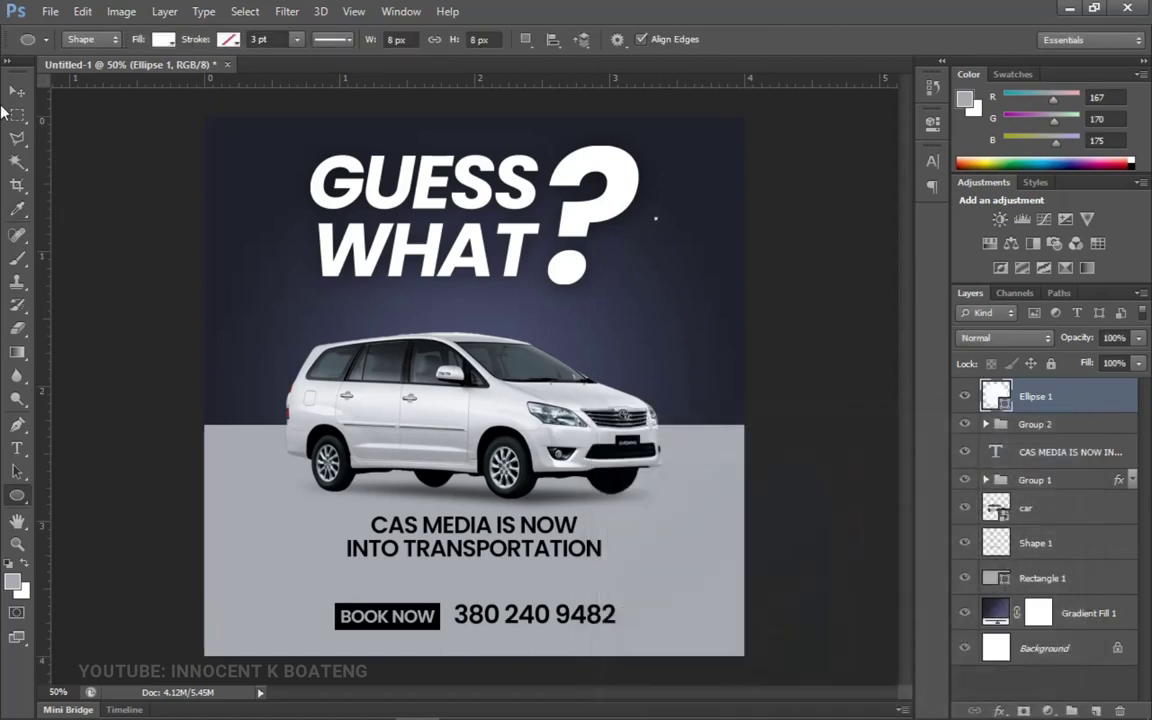
Step: Move the white dot up beside the question mark's top and duplicate it into an evenly spaced horizontal row of eight dots
left_click(17, 91)
left_click_drag(649, 312, 668, 244)
key("ctrl+j")
left_click(1053, 432, "shift")
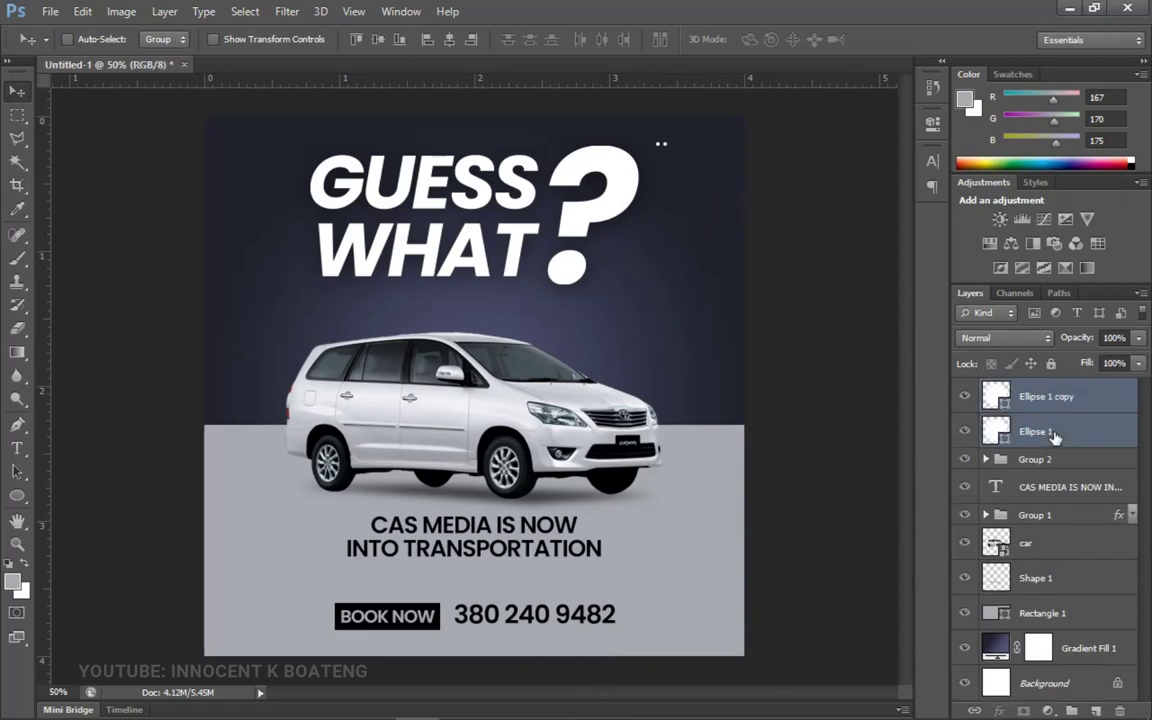
key("ctrl+j")
left_click_drag(660, 165, 713, 170)
key("ctrl+j")
key("ctrl+j")
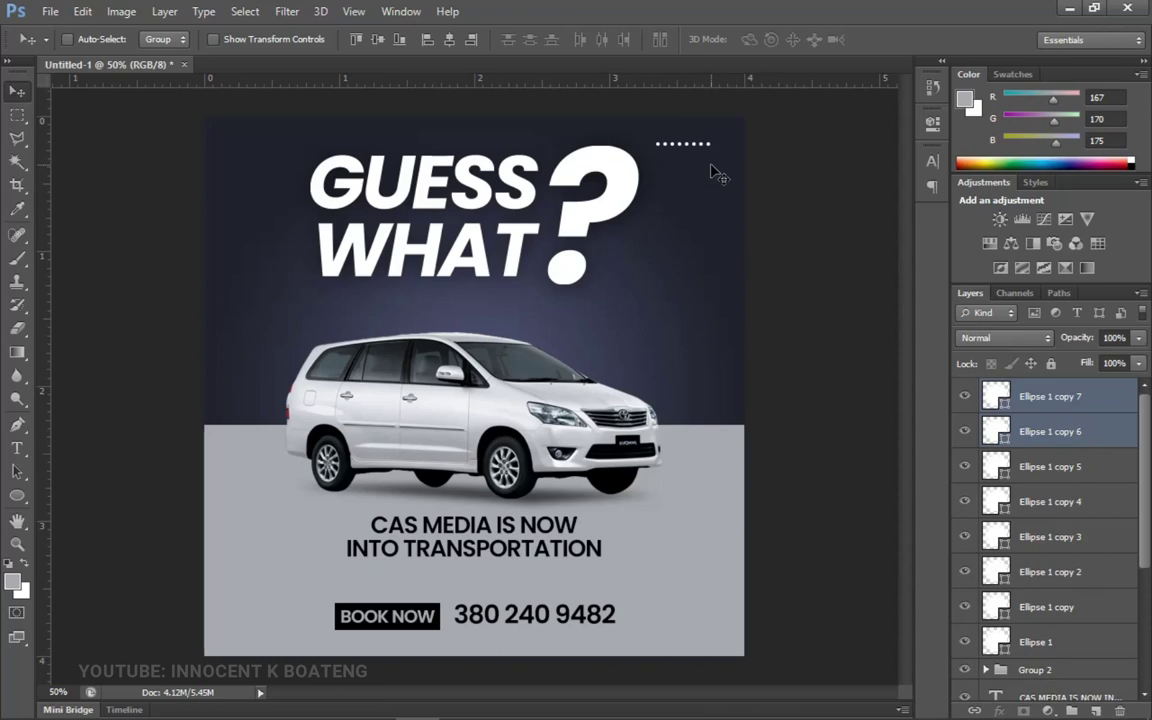
Step: Select all eight dot layers and combine them into one group
left_click(1050, 397)
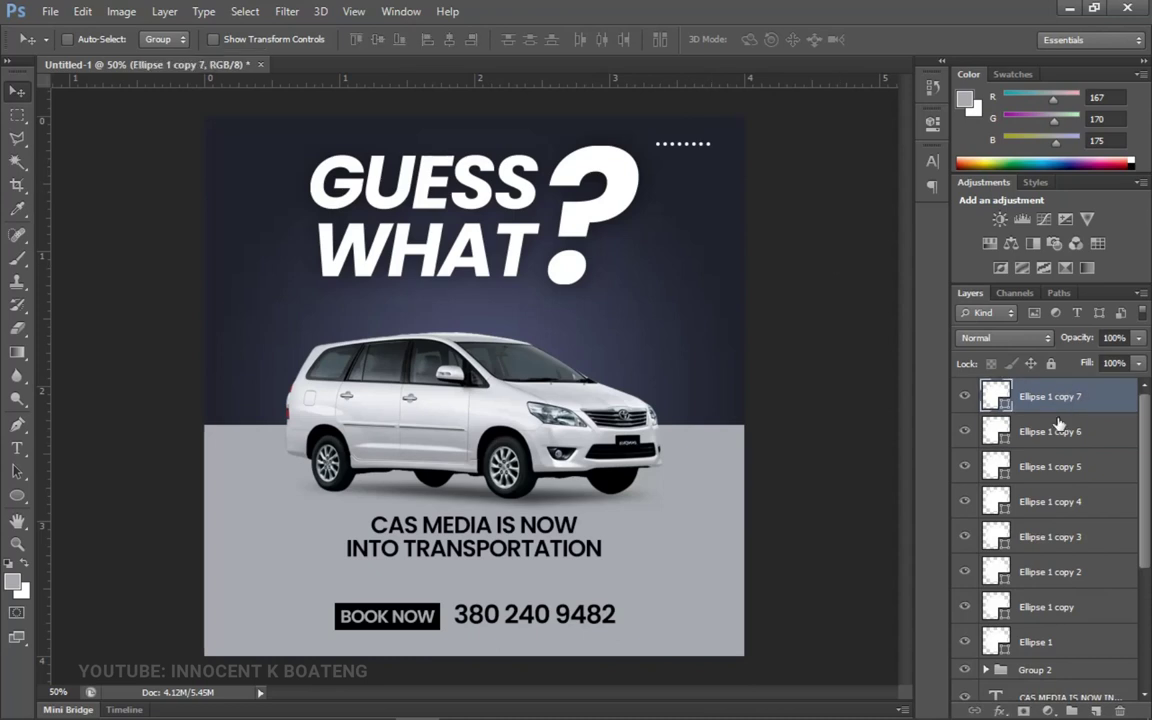
scroll(1055, 512, "down", 2)
left_click(1050, 575, "shift")
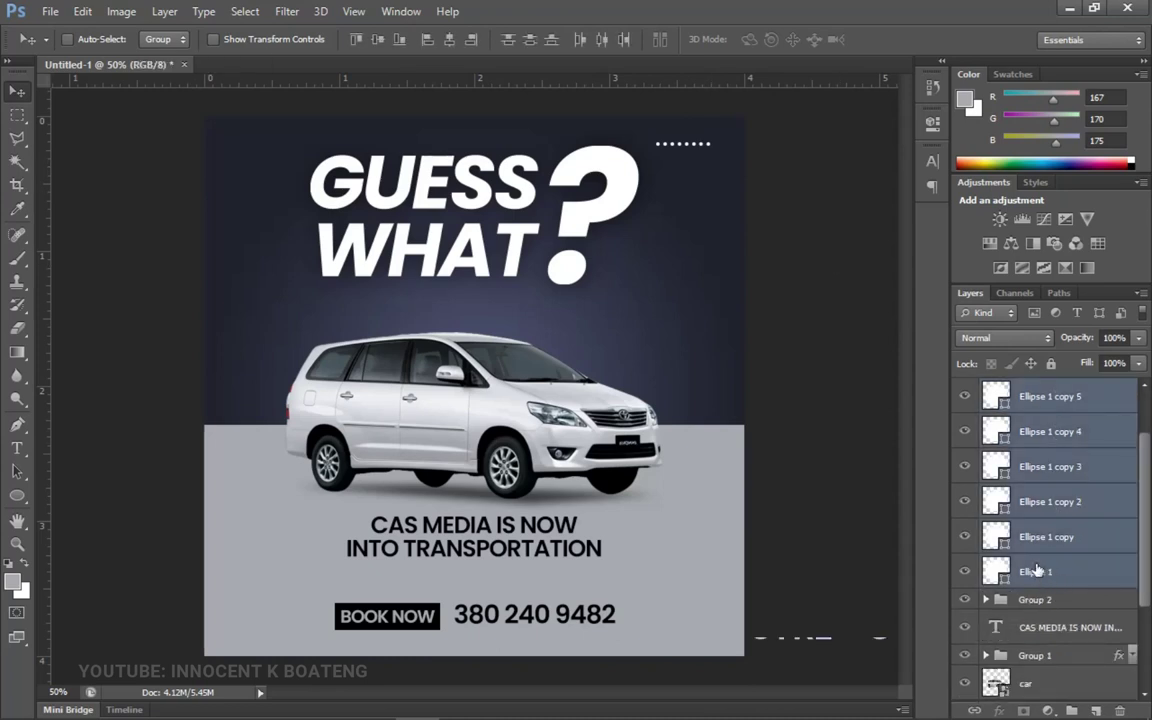
key("ctrl+g")
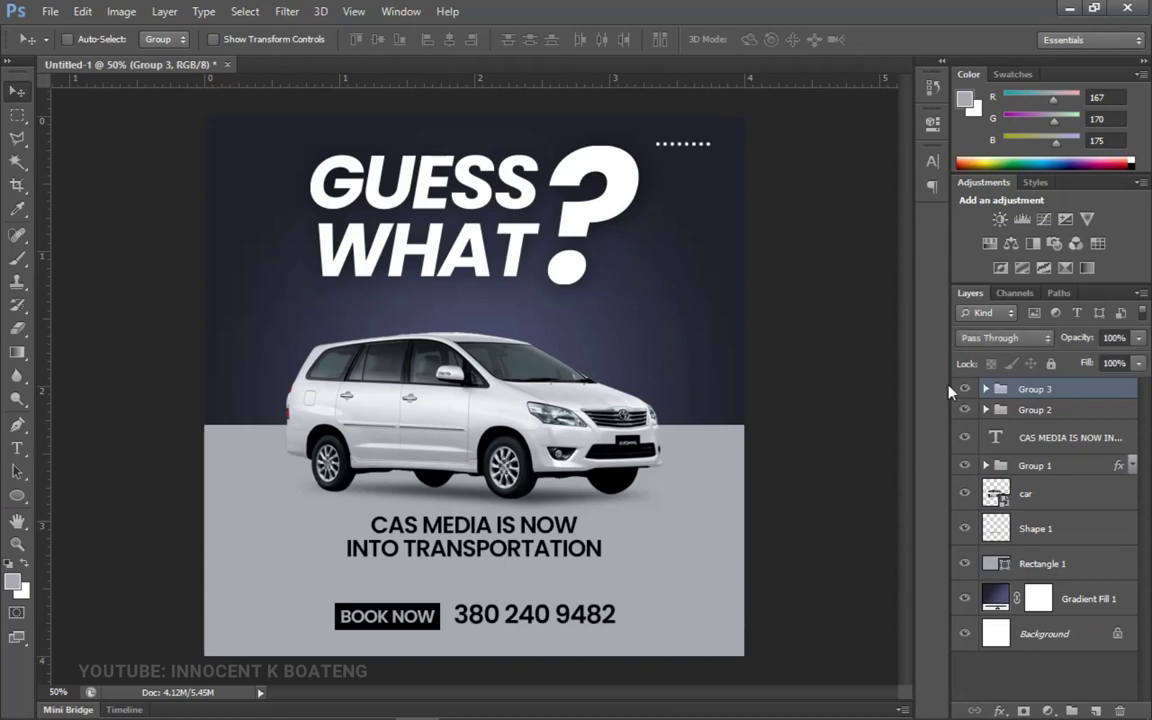
Step: Duplicate the dot row downward repeatedly at even spacing to build a grid of ten rows
left_click_drag(700, 143, 725, 188)
left_click(1035, 410, "shift")
key("ctrl+j")
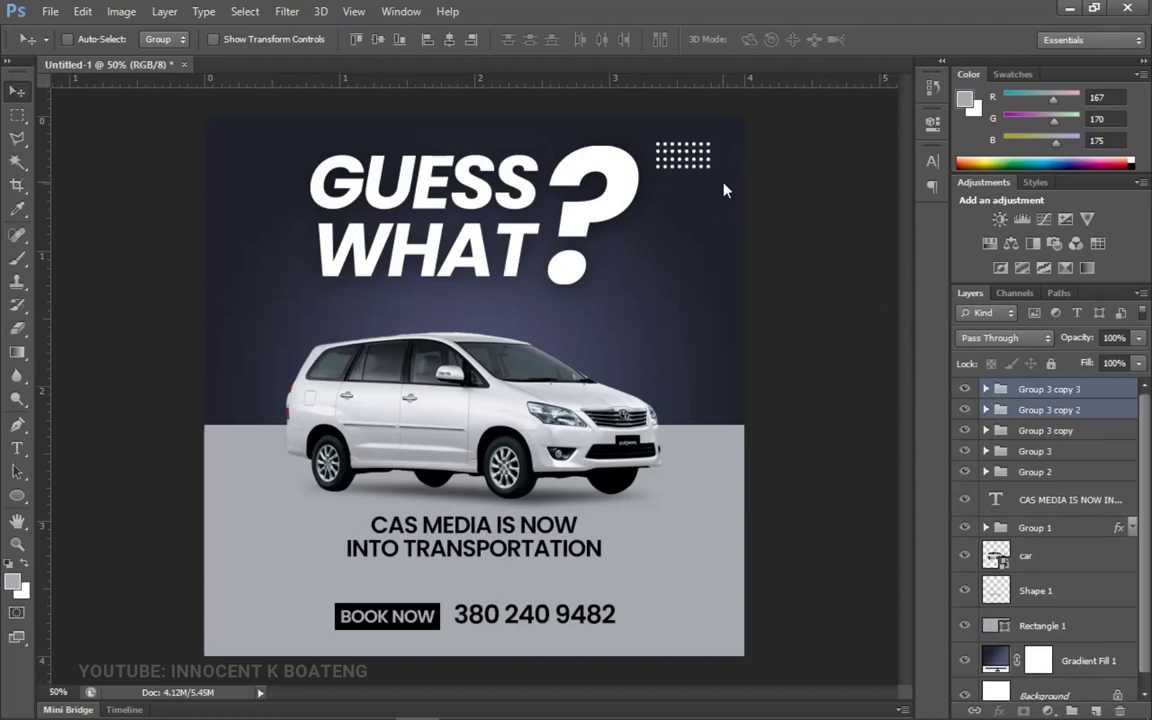
key("ctrl+j")
mouse_move(700, 161)
left_mouse_down()
mouse_move(700, 240)
mouse_move(699, 176)
mouse_move(705, 184)
left_mouse_up()
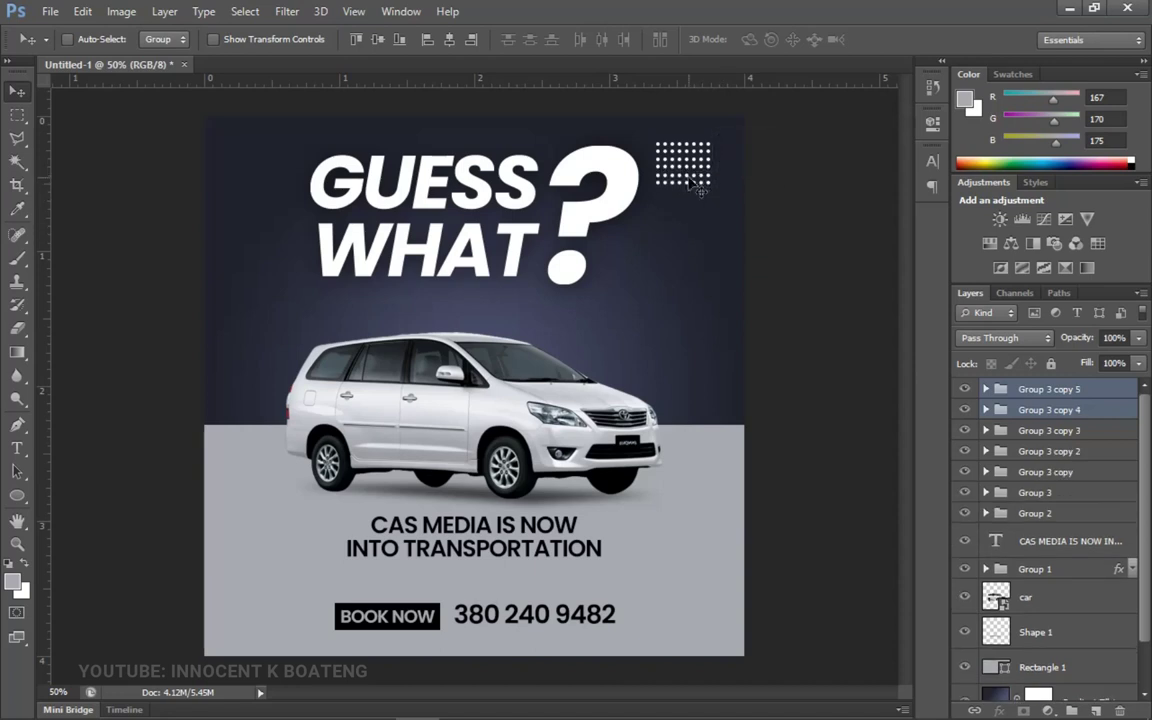
left_click(1036, 432, "ctrl")
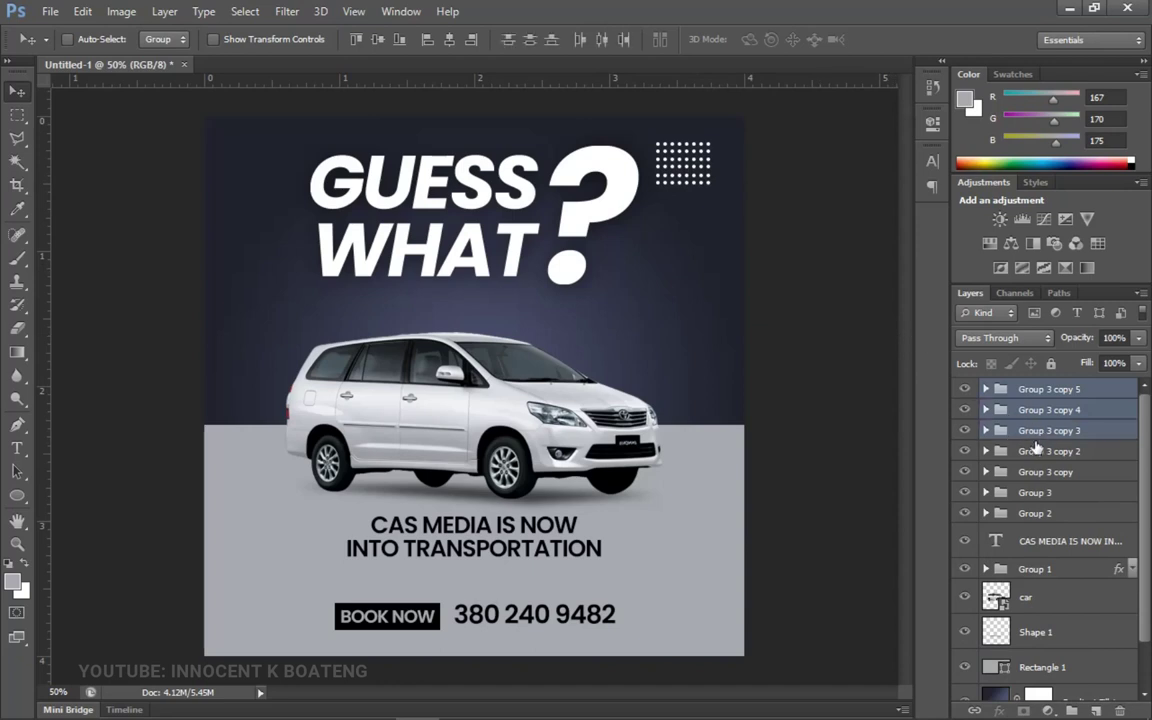
left_click(1030, 454, "ctrl")
left_click_drag(704, 162, 704, 193)
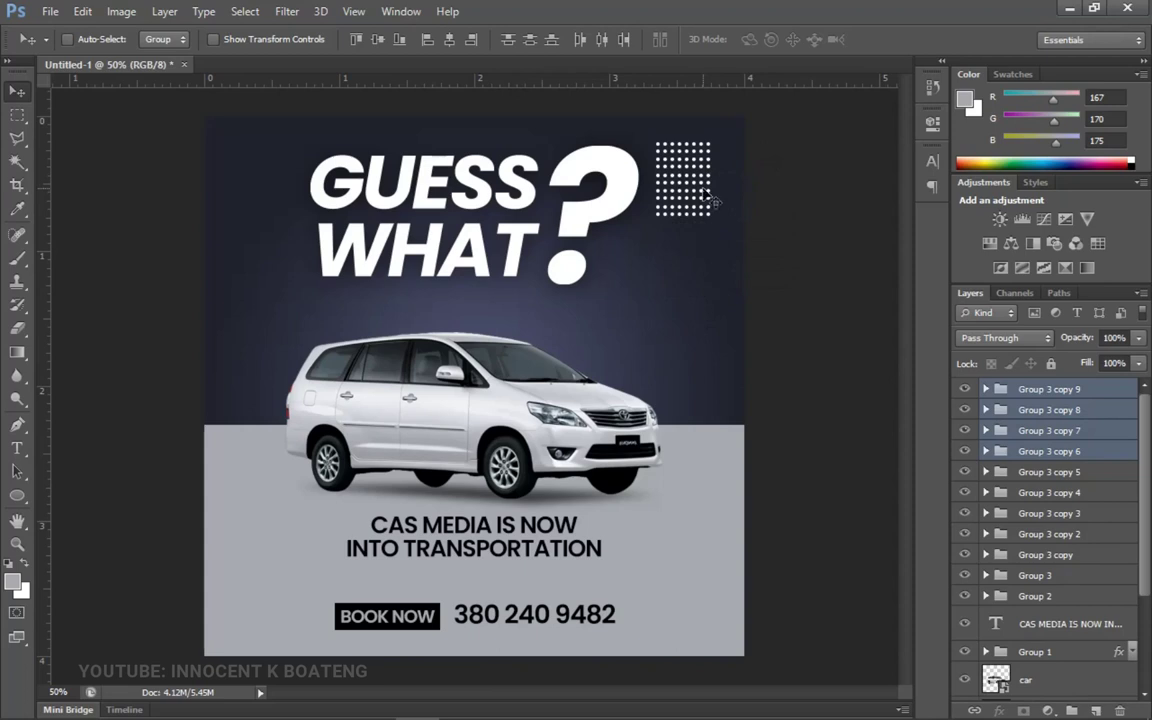
Step: Group all ten dot rows and shift the grid slightly right, away from the question mark
left_click(1030, 390)
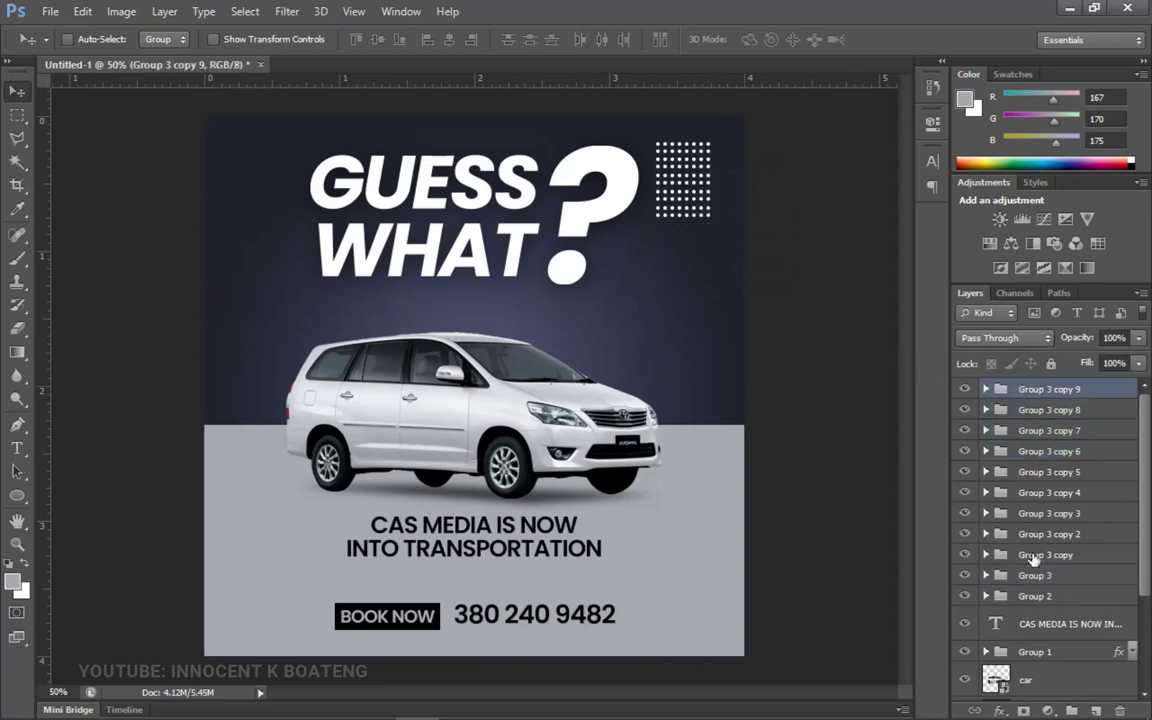
left_click(1035, 577, "shift")
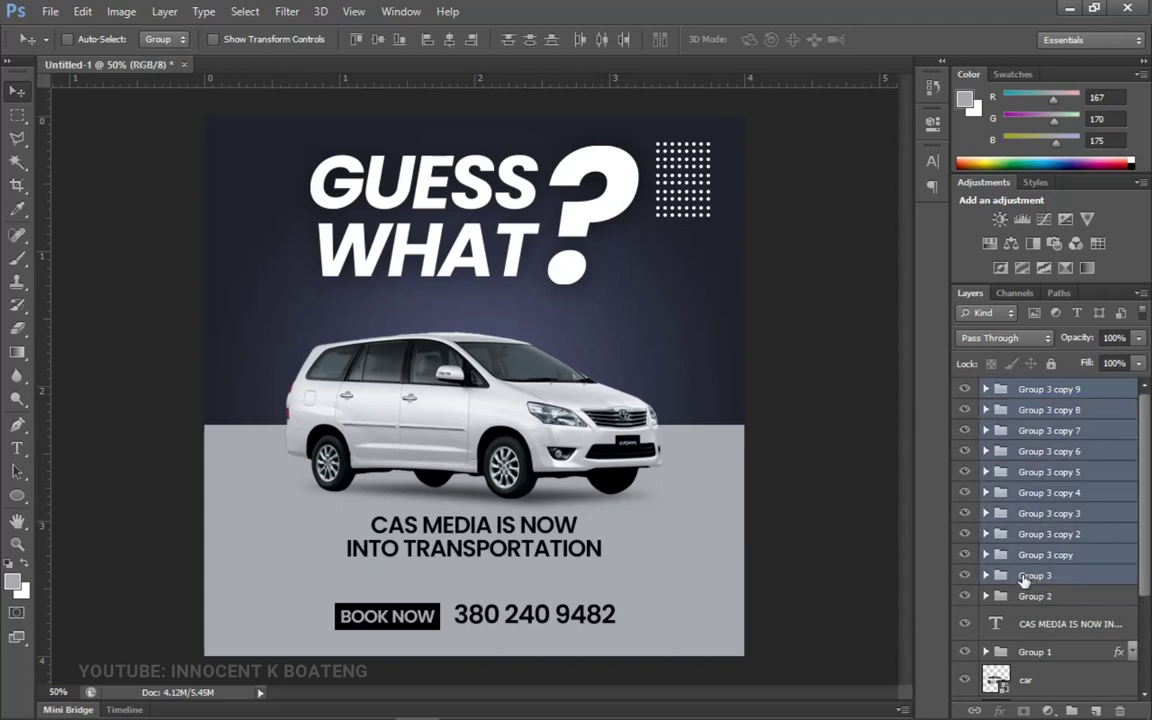
key("ctrl+g")
left_click(966, 393)
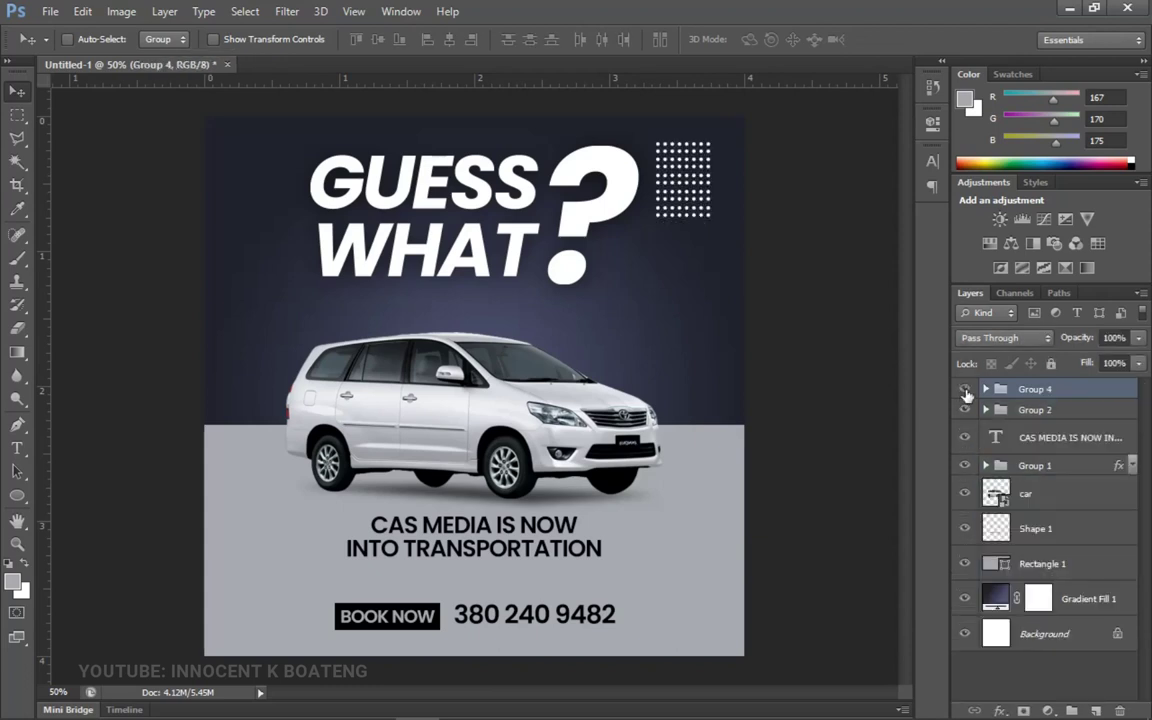
left_click_drag(694, 257, 712, 257)
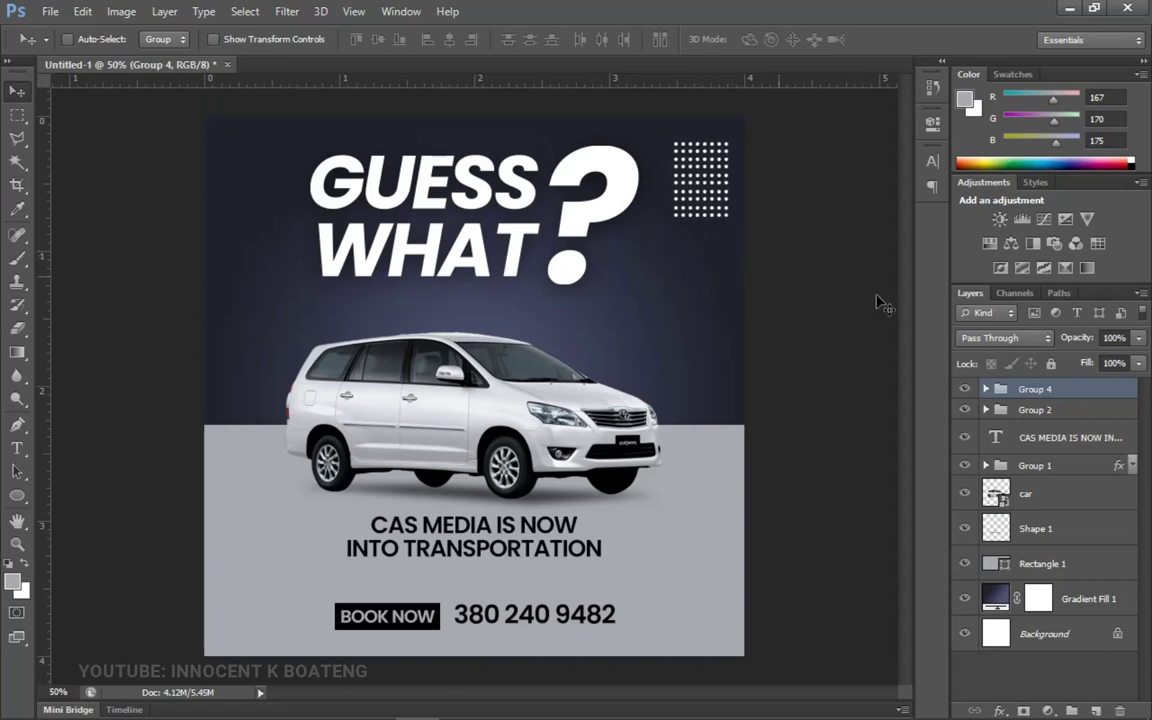
Step: Try the dot grid at 34% opacity and restore it to 100%
left_click_drag(1080, 343, 1015, 339)
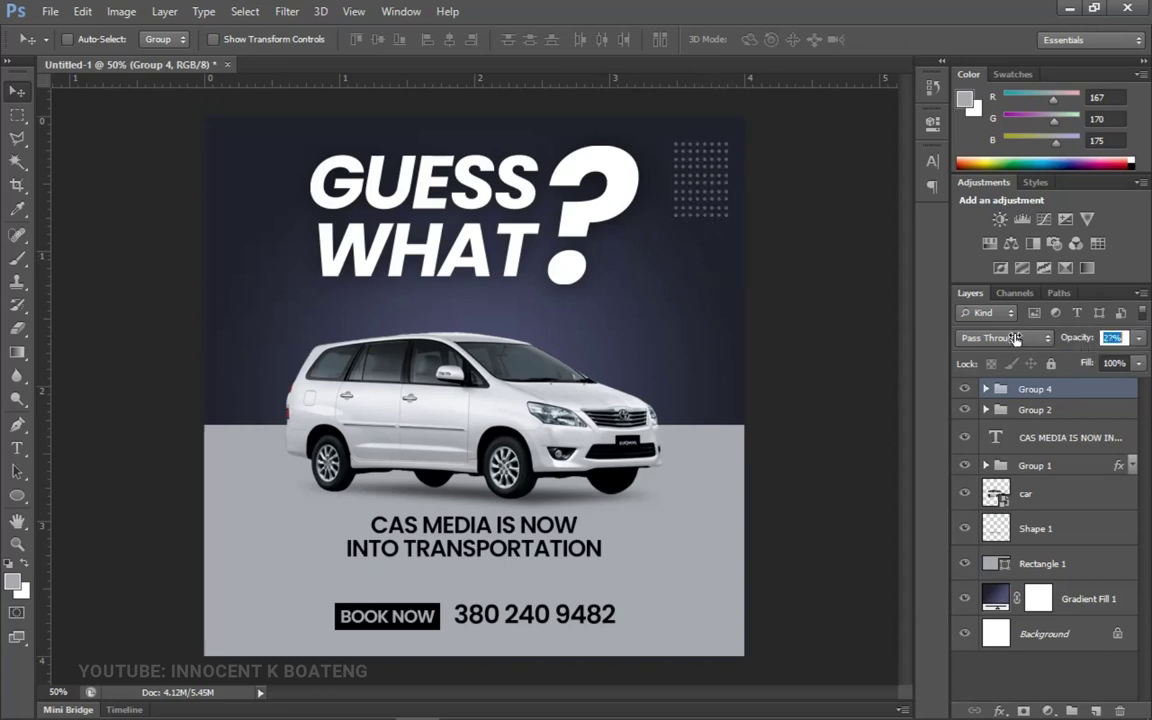
key("Return")
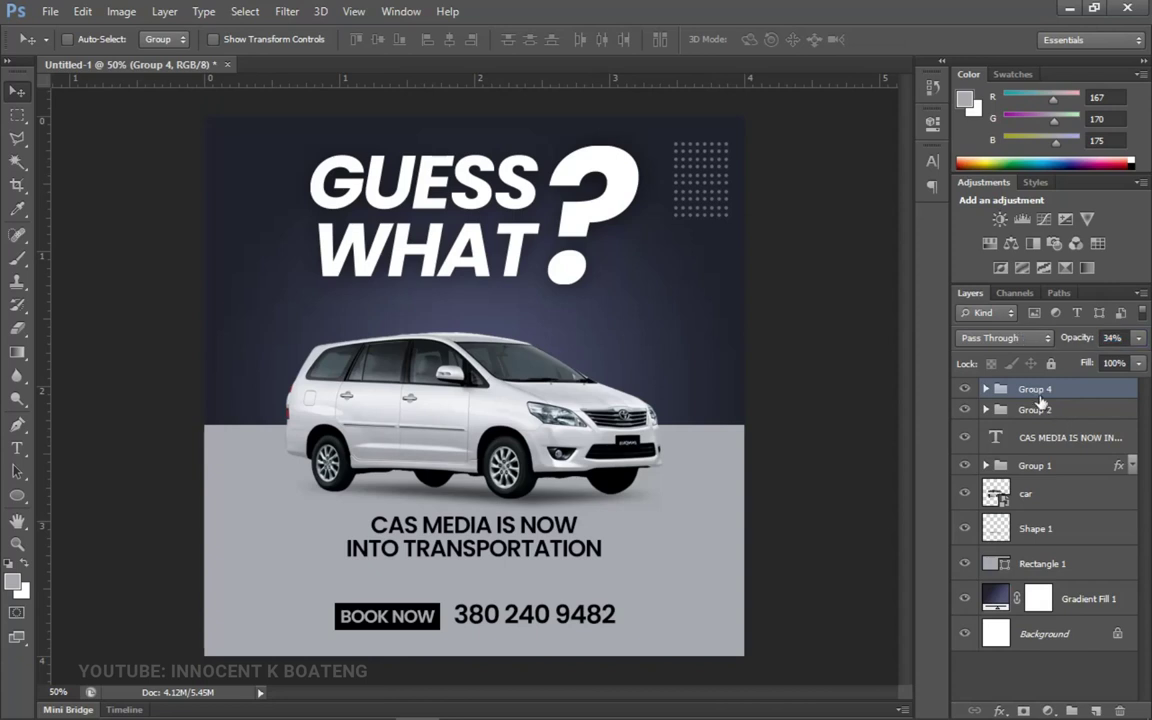
key("0")
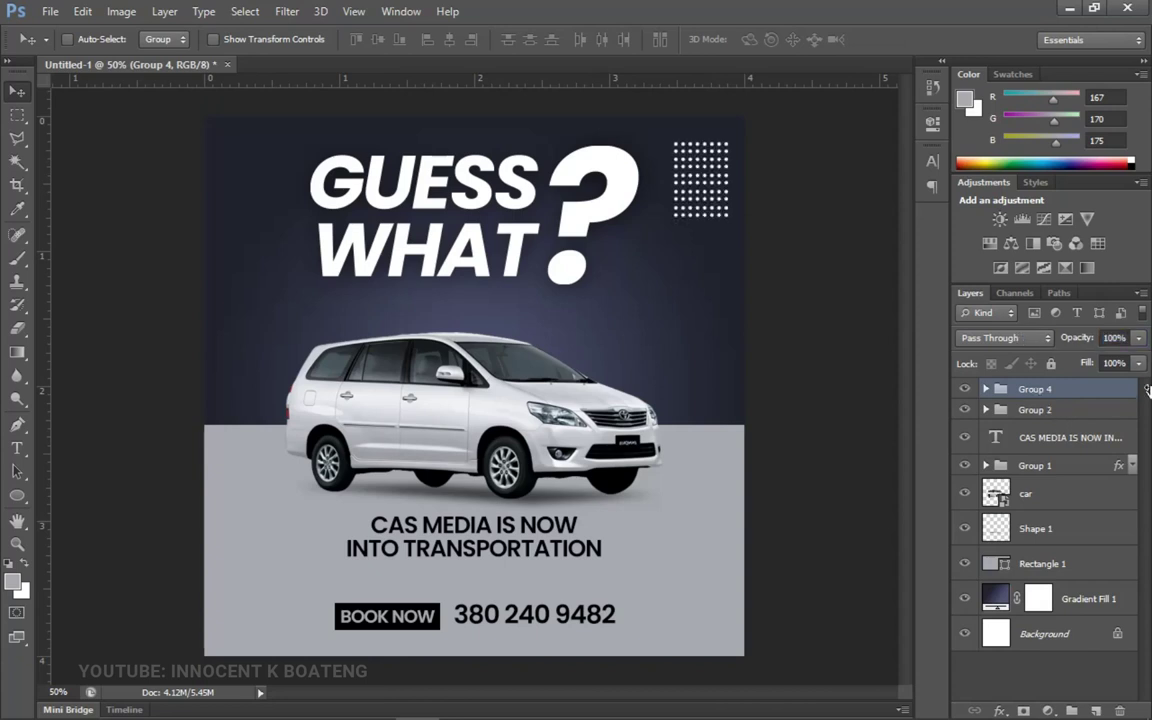
Step: Hide the hand-made dot grid and place the "dotted square" image from File Explorer in the flyer's upper-right area
left_click(964, 390)
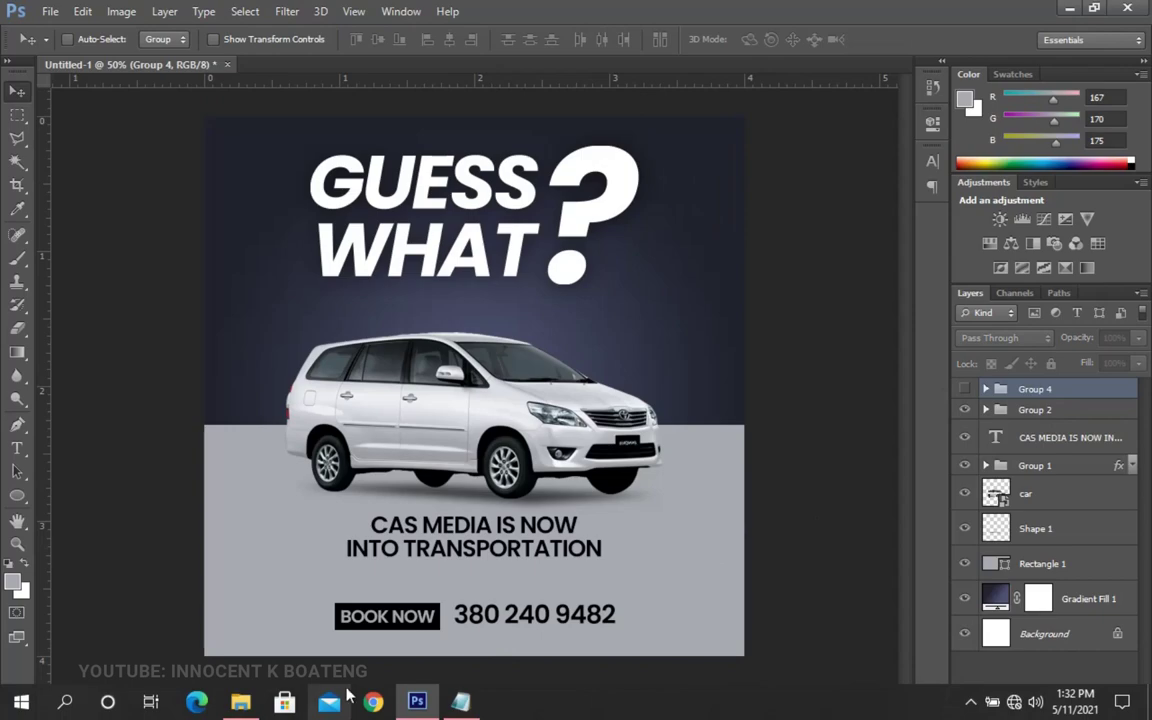
left_click(240, 703)
left_click(203, 136)
left_click_drag(298, 134, 690, 262)
key("Return")
left_click_drag(472, 346, 710, 211)
Step: Scale the dotted square to about 117% and position it to the right of the question mark, inside the canvas edge
key("ctrl+t")
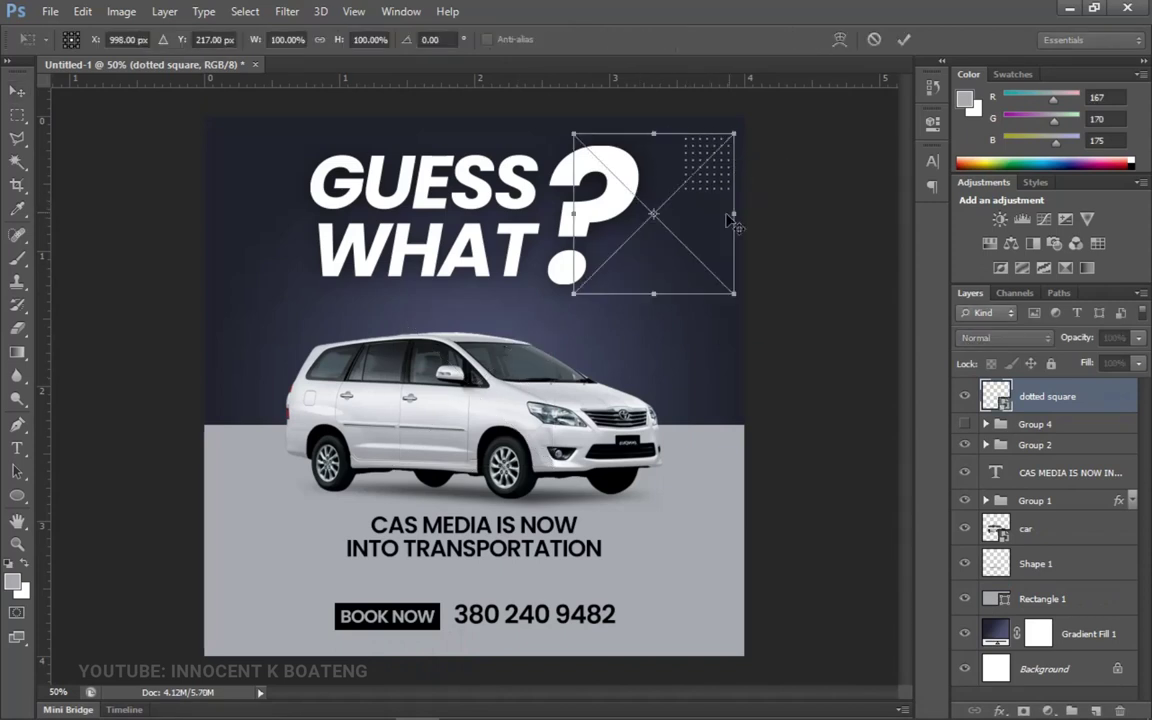
left_click_drag(719, 280, 727, 293)
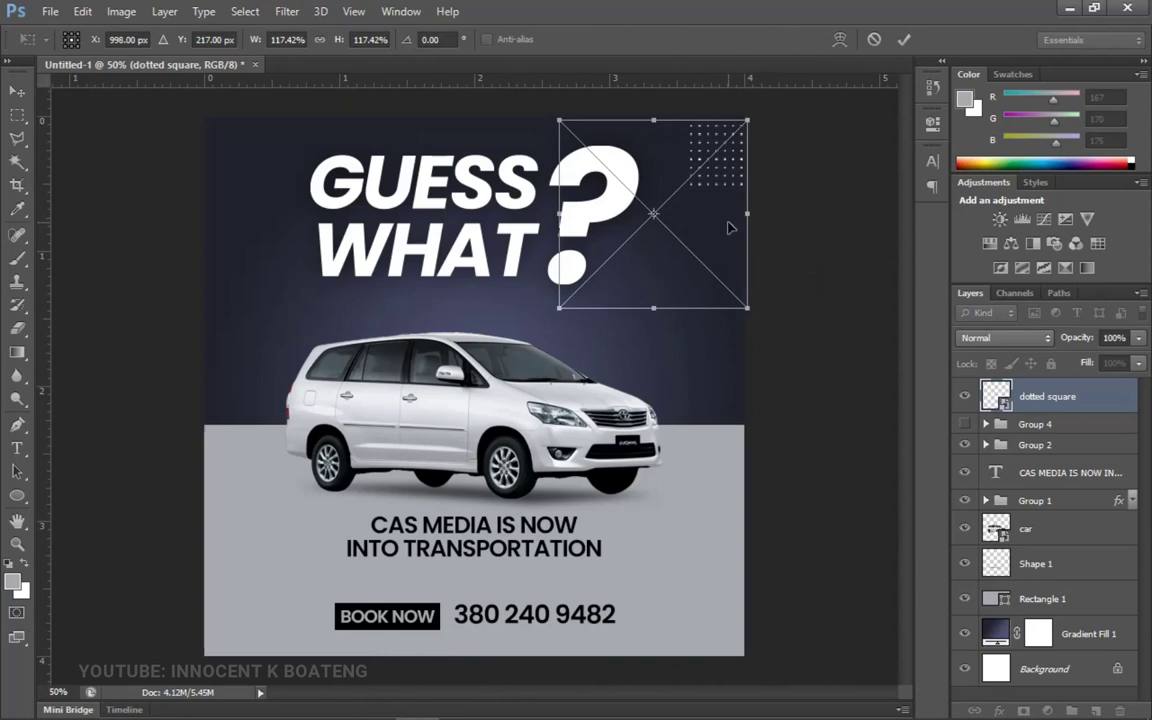
double_click(719, 188)
mouse_move(719, 188)
left_mouse_down()
mouse_move(704, 211)
mouse_move(707, 198)
left_mouse_up()
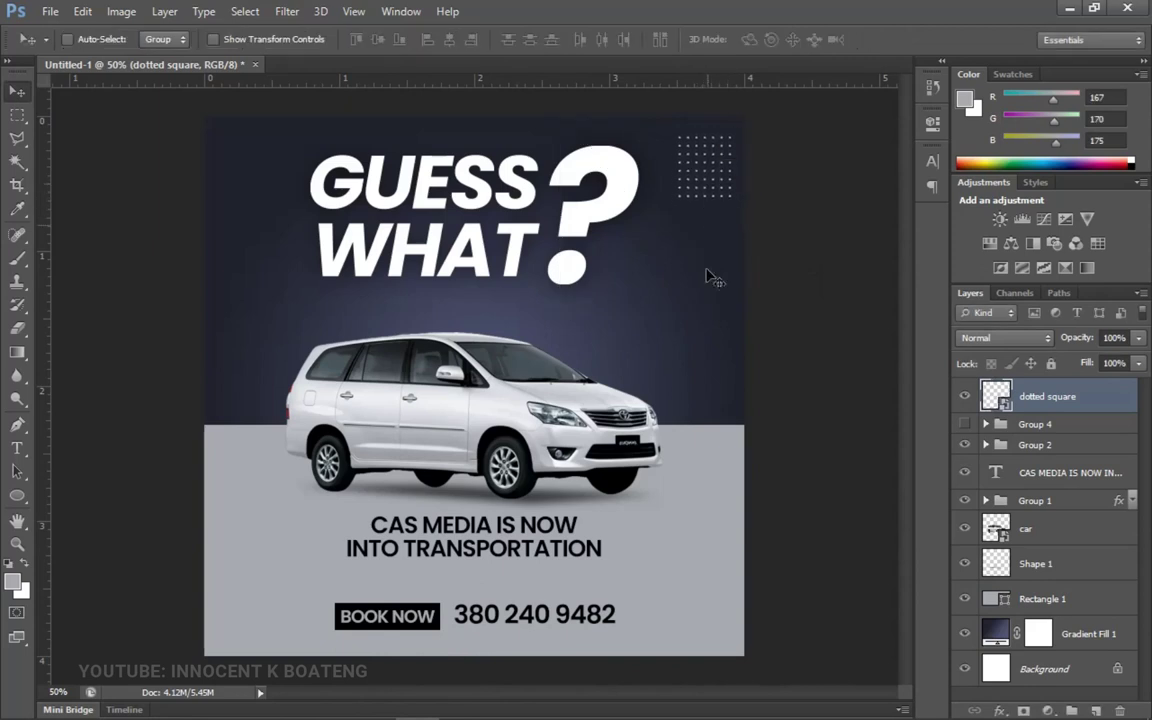
Step: Duplicate the dotted square, move the copy behind the car's rear at the left edge of the floor, and rasterize it
key("ctrl+j")
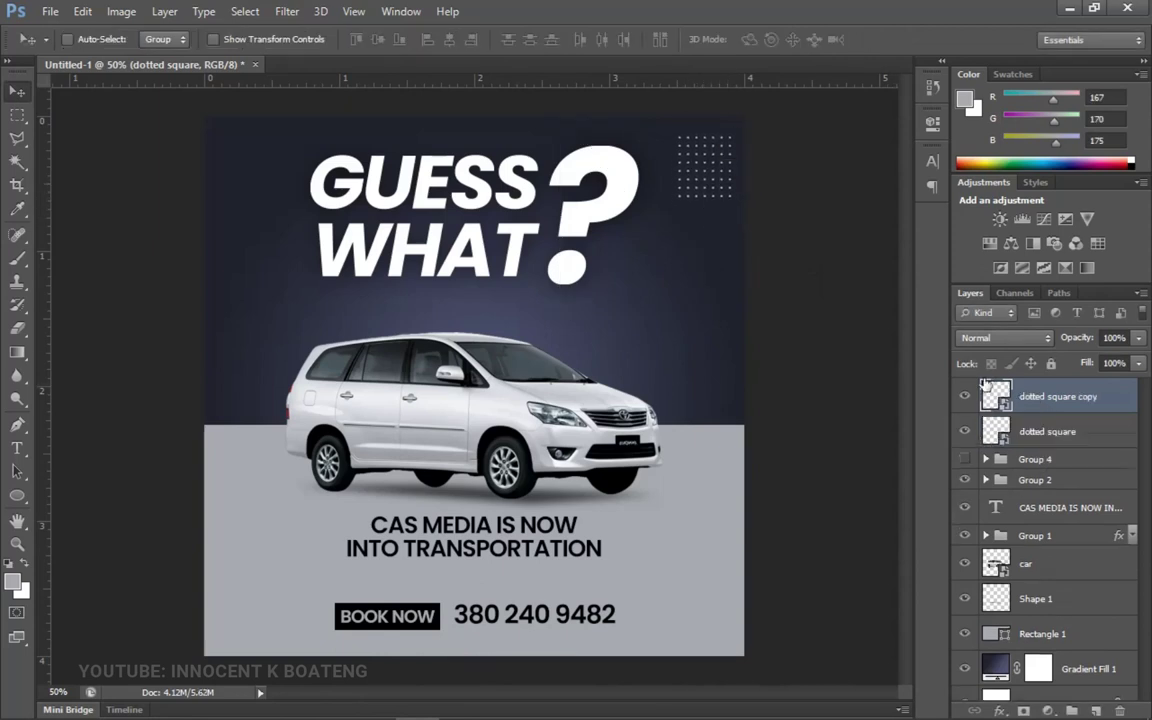
left_click_drag(716, 158, 250, 435)
right_click(1055, 396)
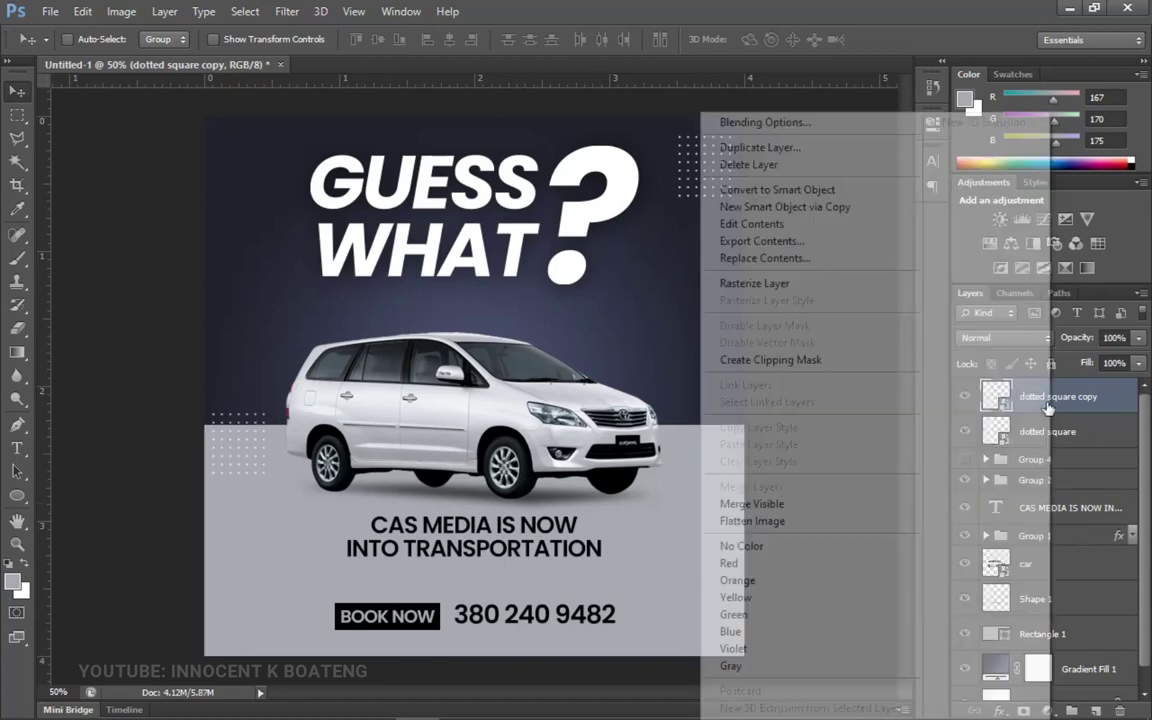
left_click(860, 284)
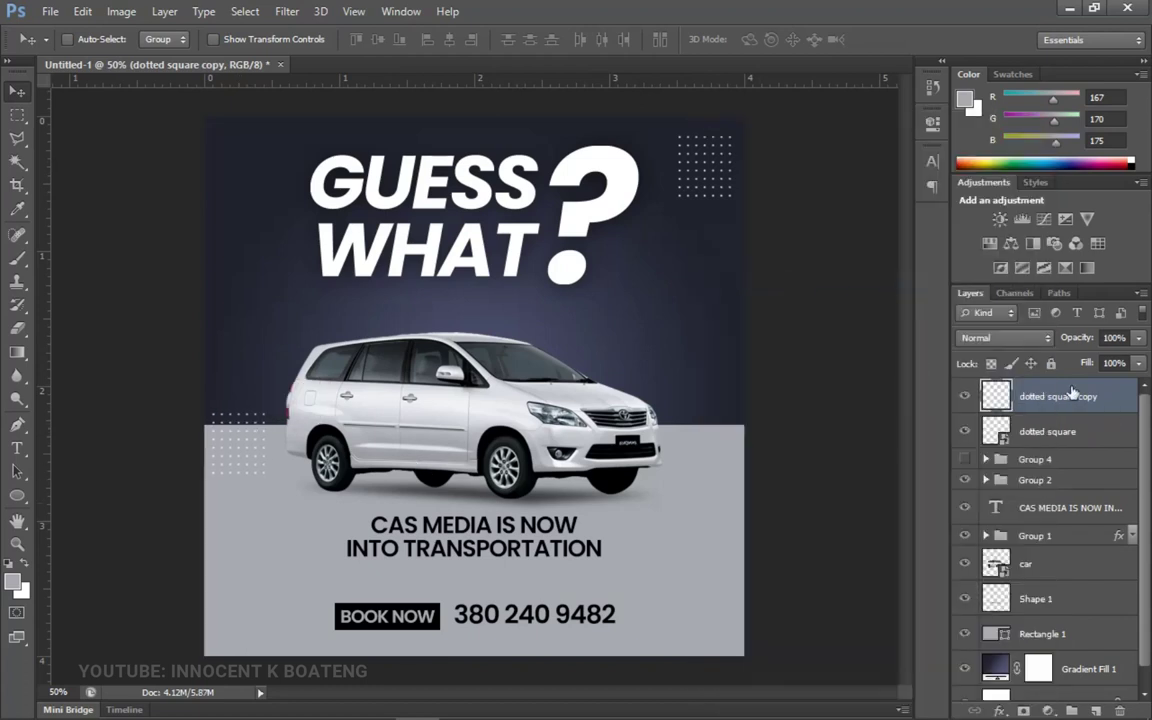
Step: Apply a Color Overlay in black 000000 to the rasterized dotted square copy
right_click(1055, 396)
left_click(775, 131)
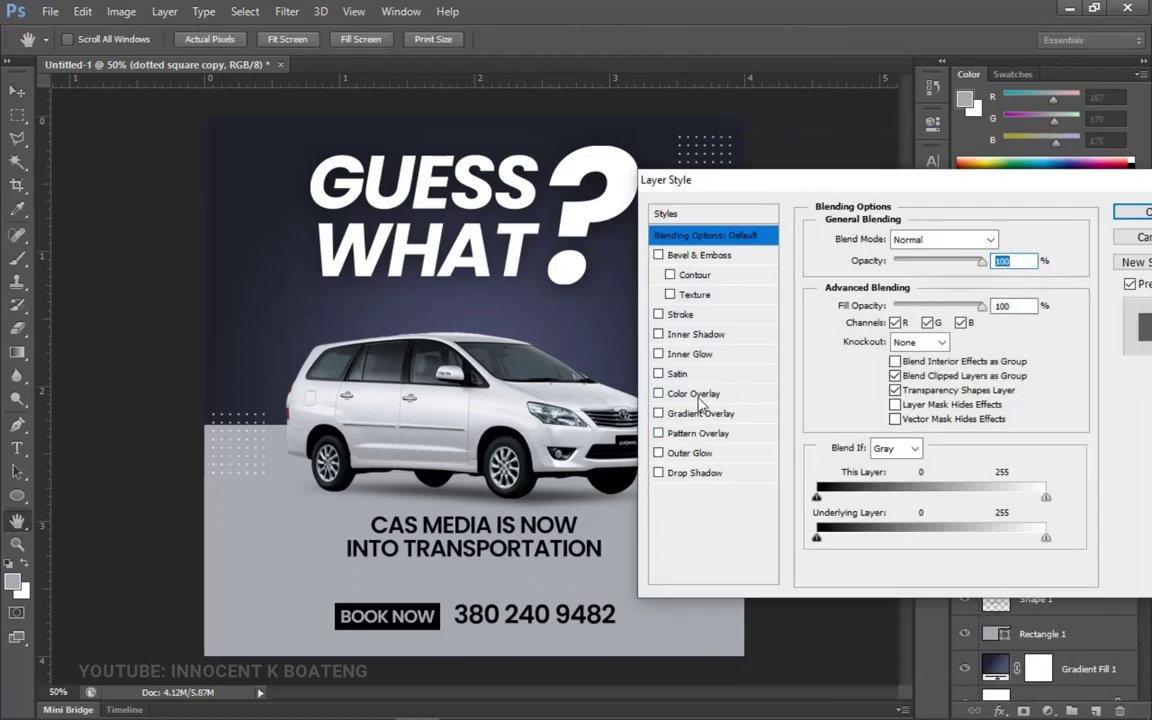
left_click(693, 393)
left_click(1006, 239)
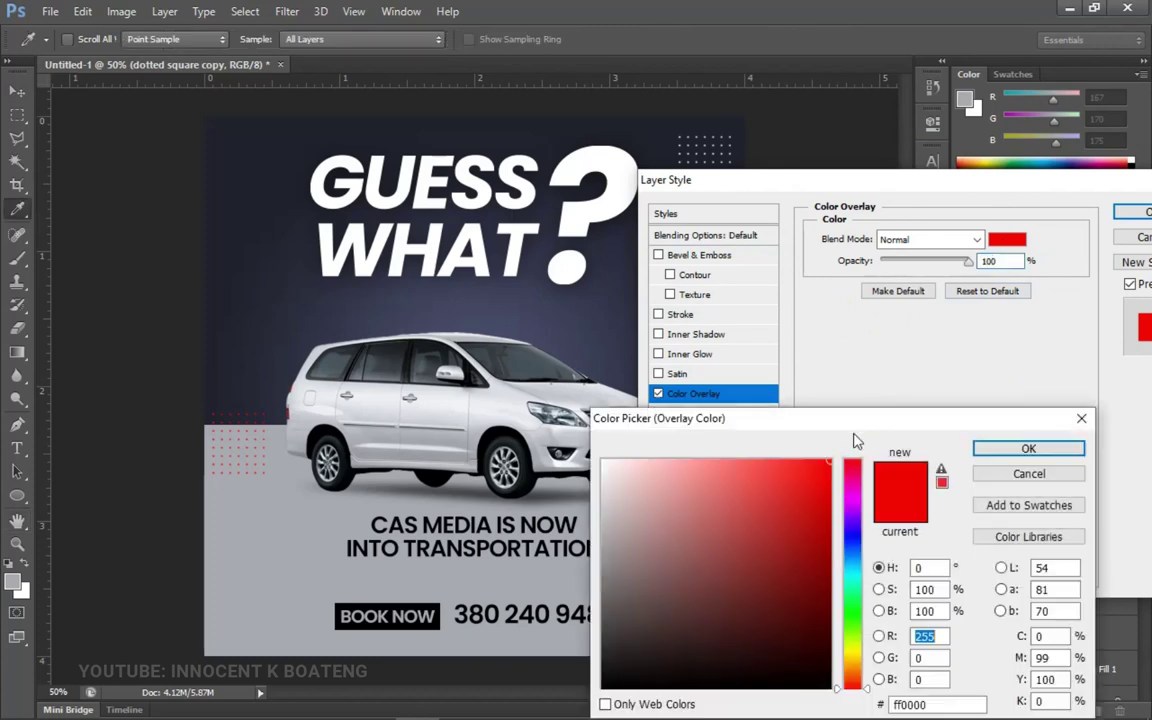
type("0")
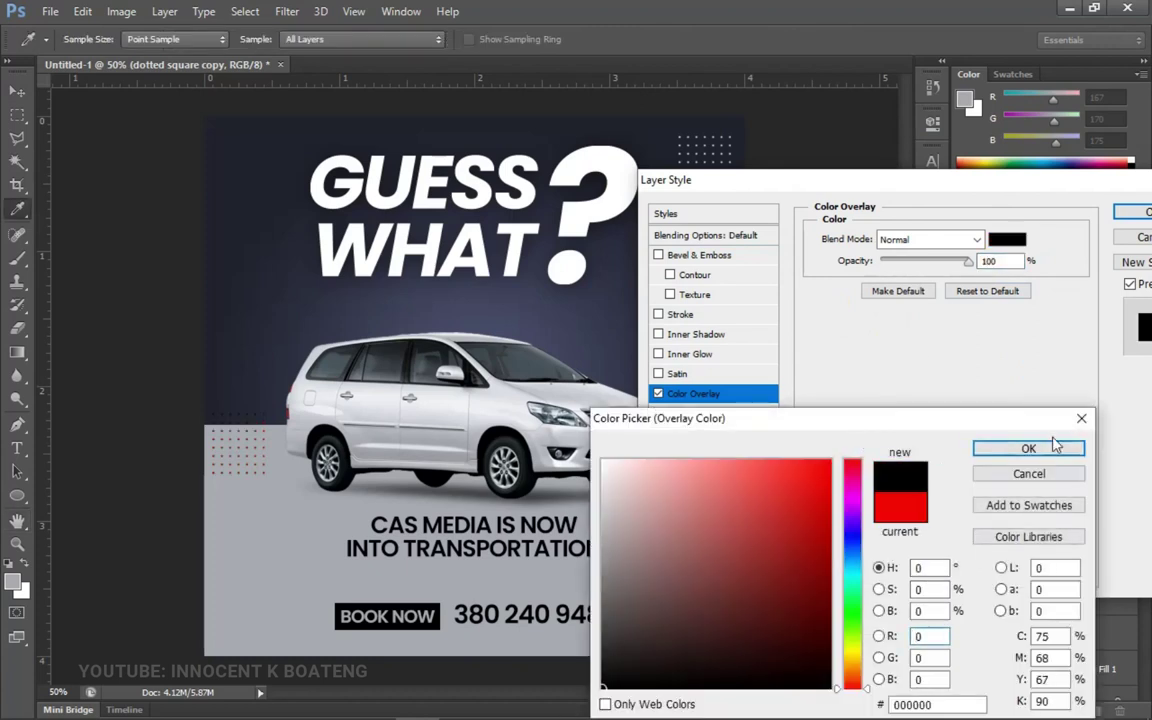
left_click(990, 448)
left_click(1135, 212)
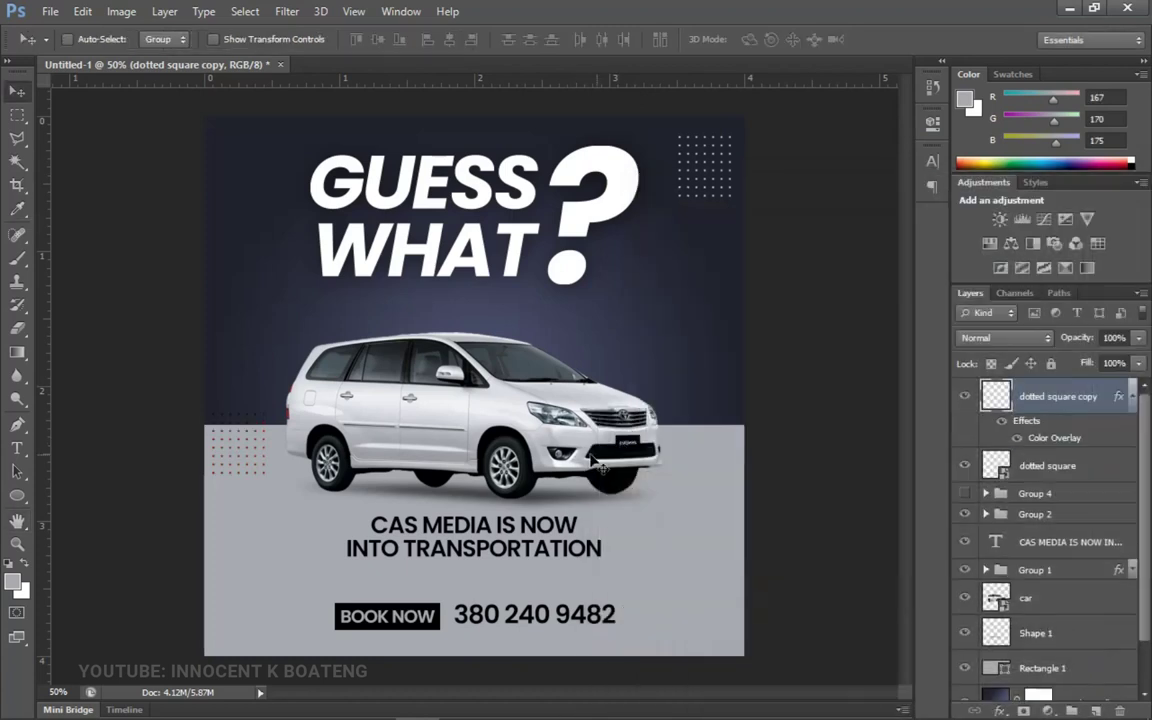
Step: Duplicate the black dotted square, move the copy onto the grey floor beside the tagline, and rasterize its layer style
left_click(1132, 398)
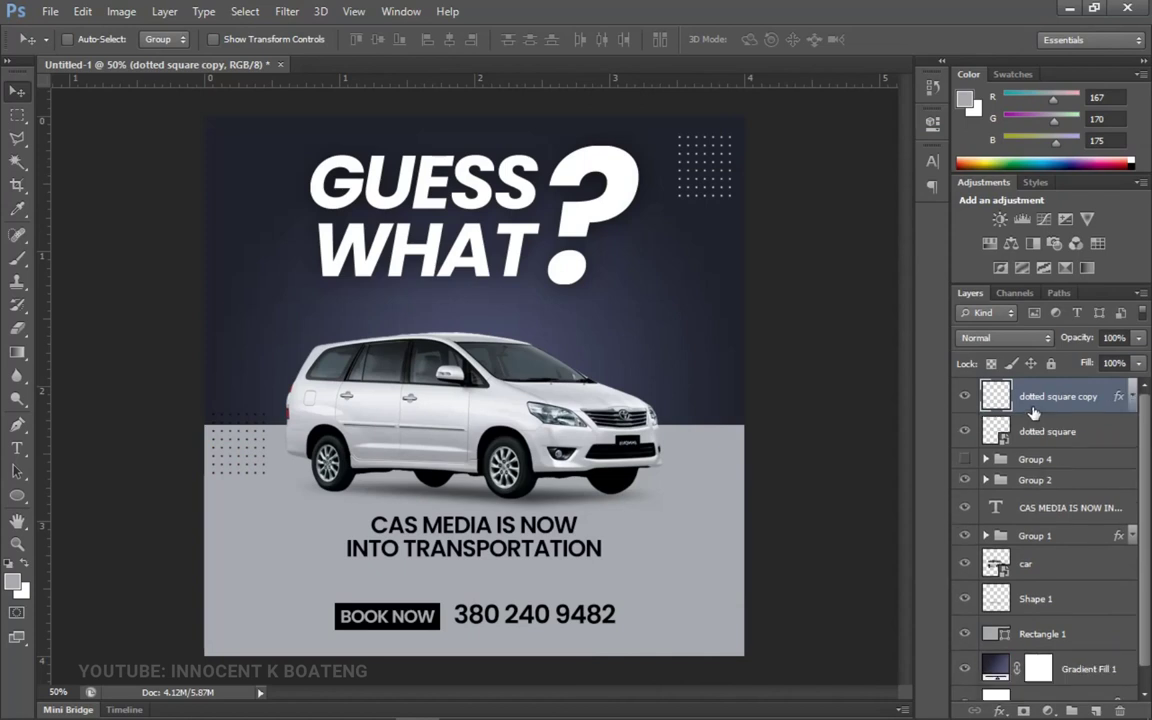
key("ctrl+j")
left_click_drag(320, 402, 350, 505)
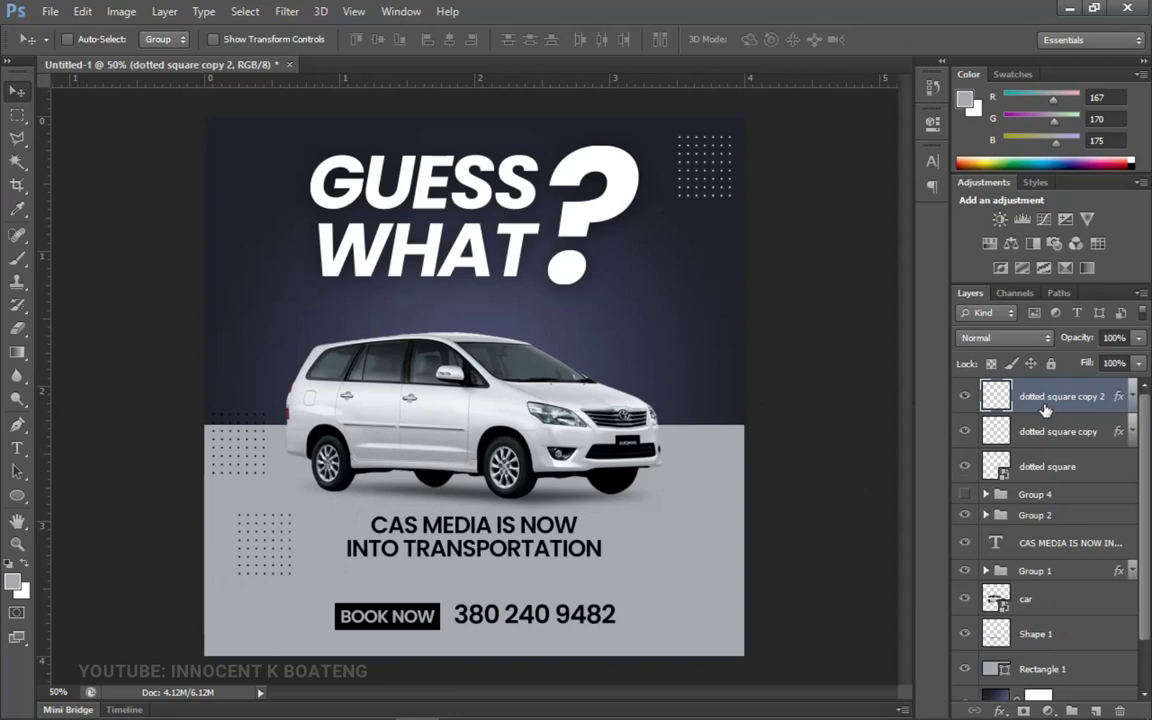
right_click(1045, 410)
left_click(780, 257)
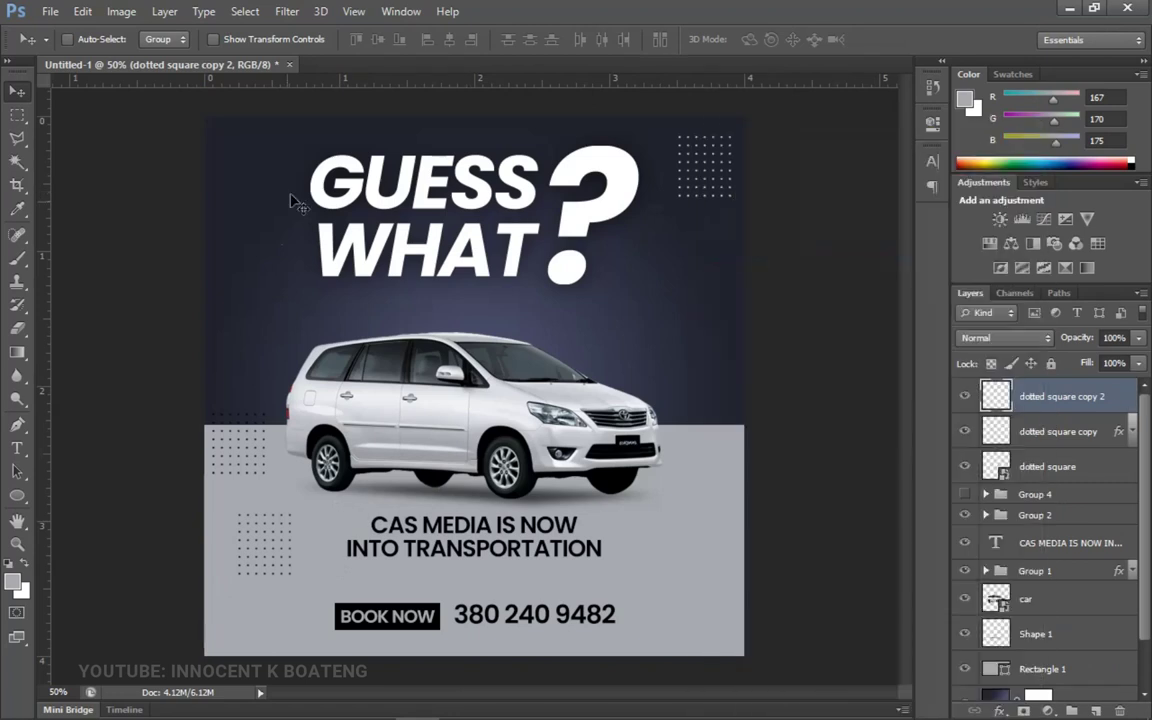
Step: Delete the lower rows of the new dotted square copy and move the remaining dots beneath the end of "TRANSPORTATION"
left_click(17, 115)
left_click_drag(396, 620, 193, 536)
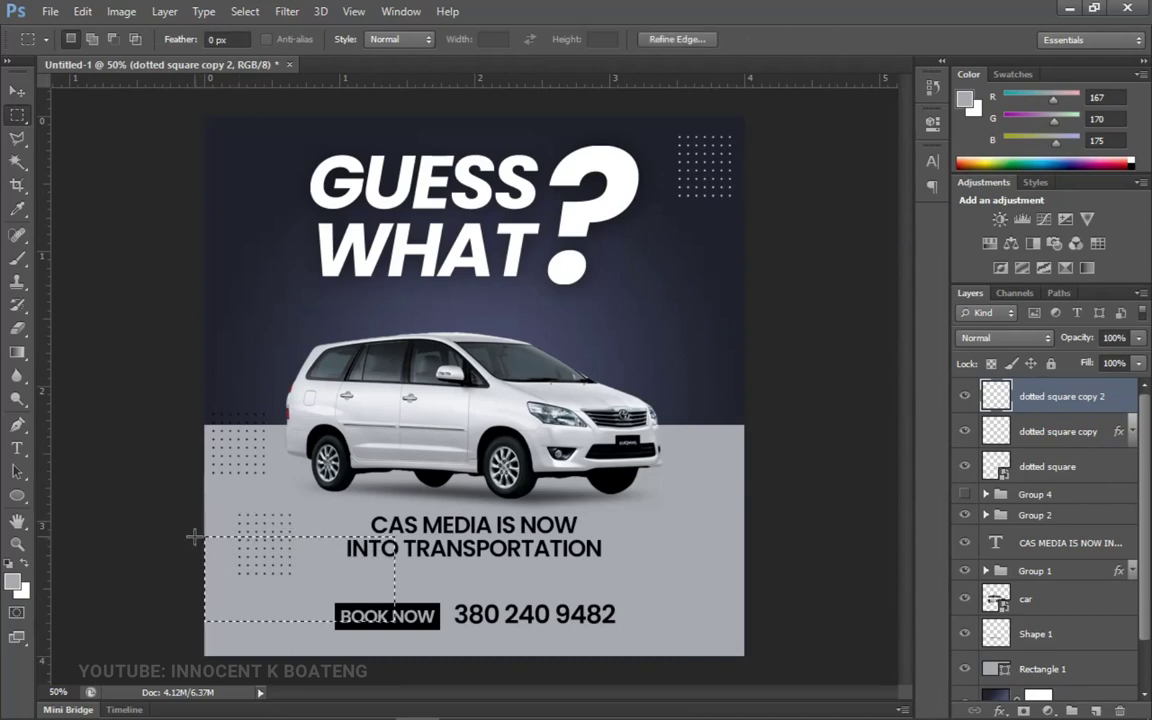
key("Delete")
key("ctrl+d")
key("v")
left_click_drag(288, 601, 586, 590)
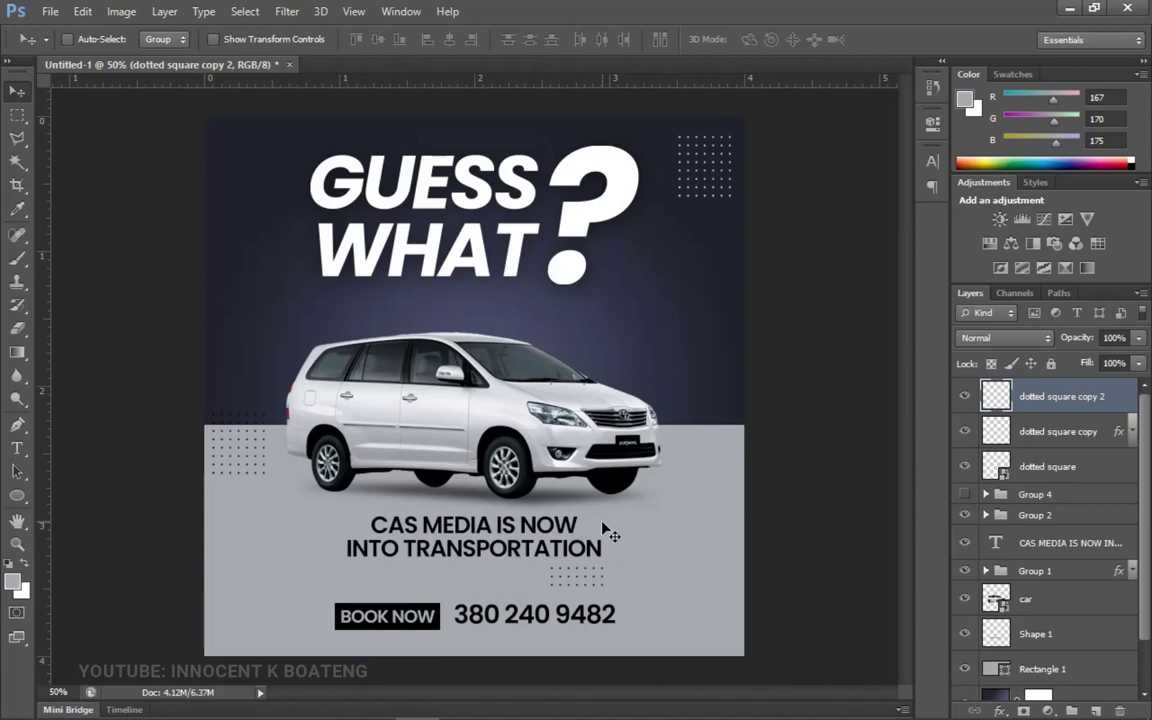
Step: Narrow the car's floor shadow to about 88.5% width by pulling in its edge under the front bumper
key("ctrl+space")
left_click_drag(519, 460, 595, 441)
left_click(663, 533, "ctrl")
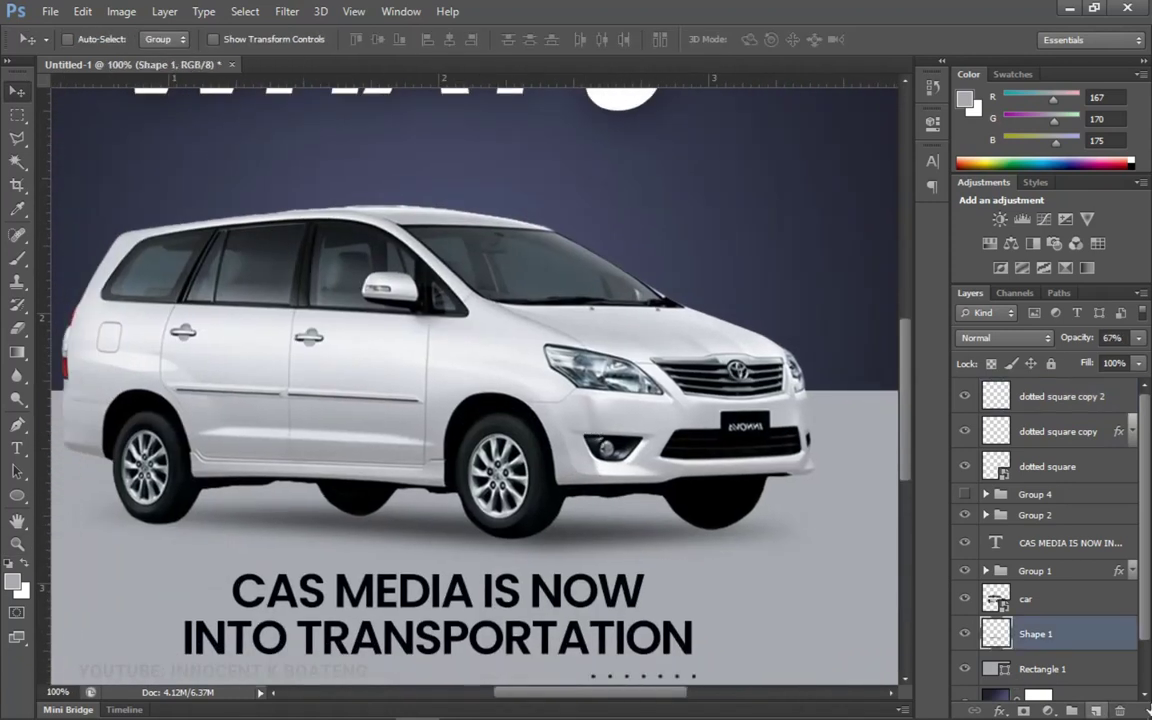
key("ctrl+t")
left_click_drag(817, 538, 741, 541)
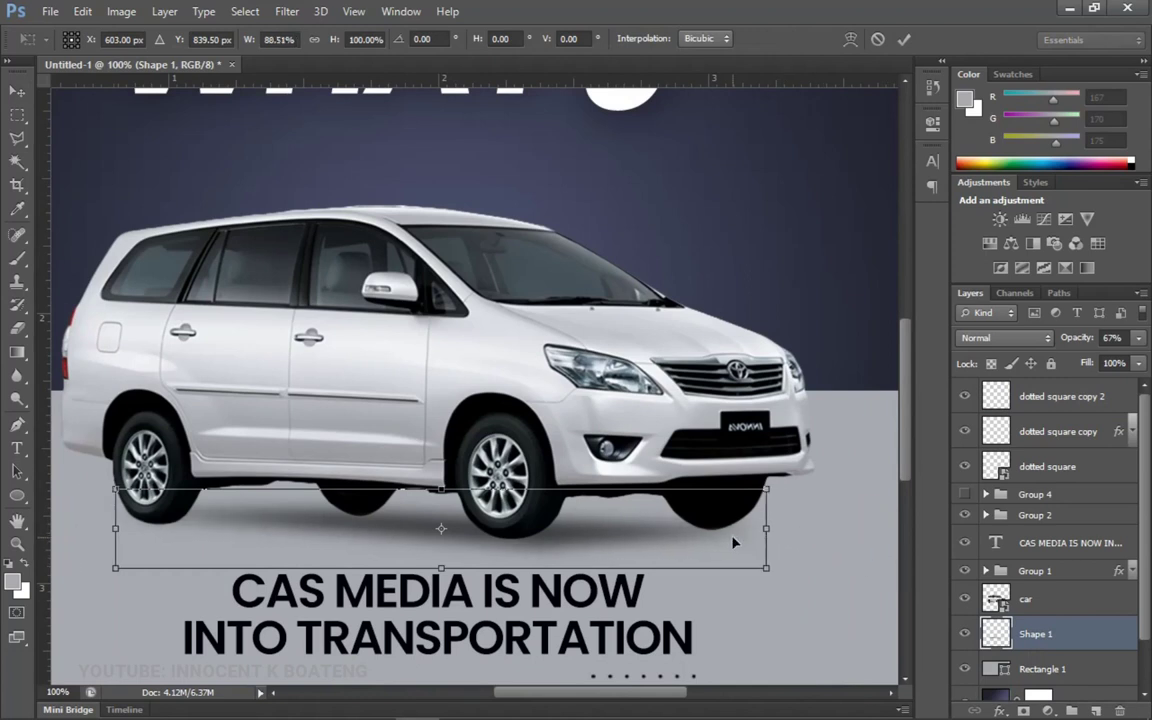
key("Return")
key("ctrl+0")
key("ctrl+minus")
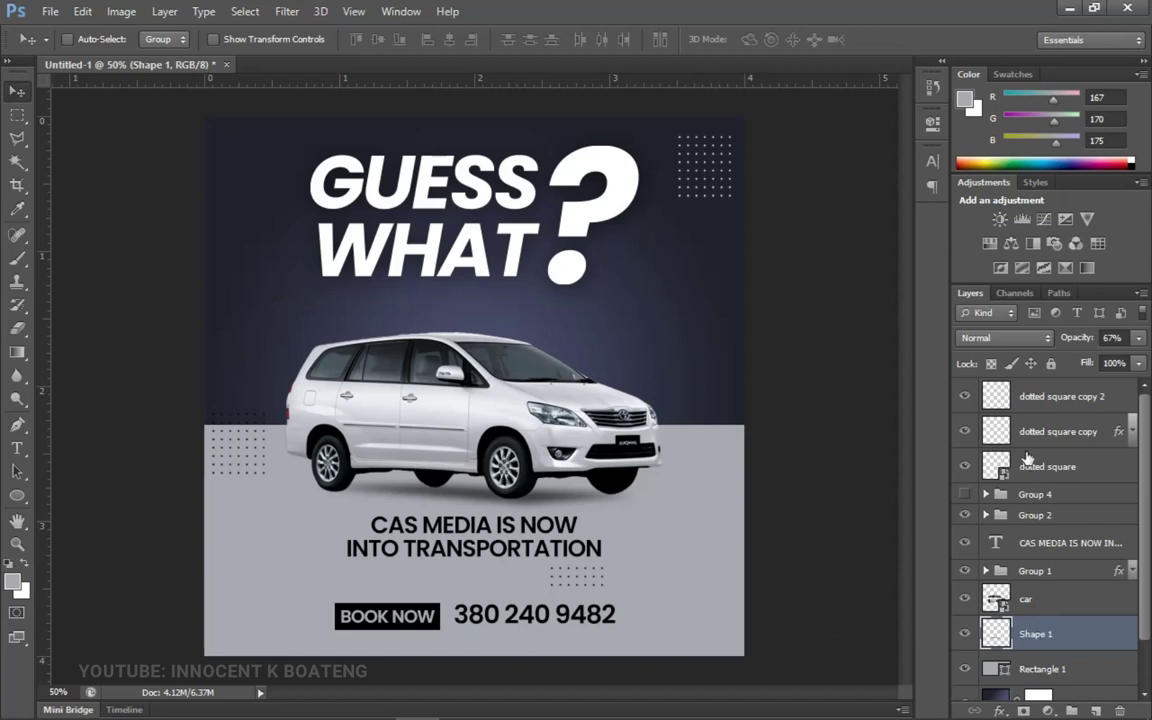
Step: Nudge the "BOOK NOW" contact line group slightly down, away from the dot rows under the tagline
left_click(965, 514)
left_click(965, 514)
left_click(1038, 515)
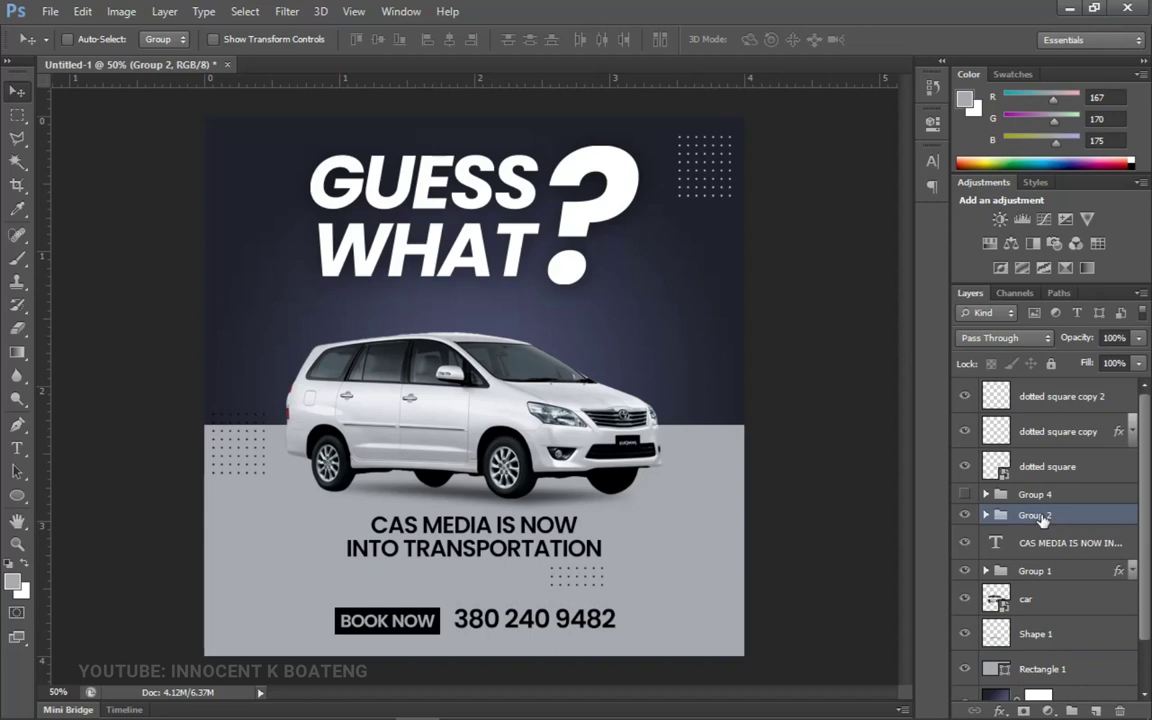
key("shift+Down")
key("shift+Down")
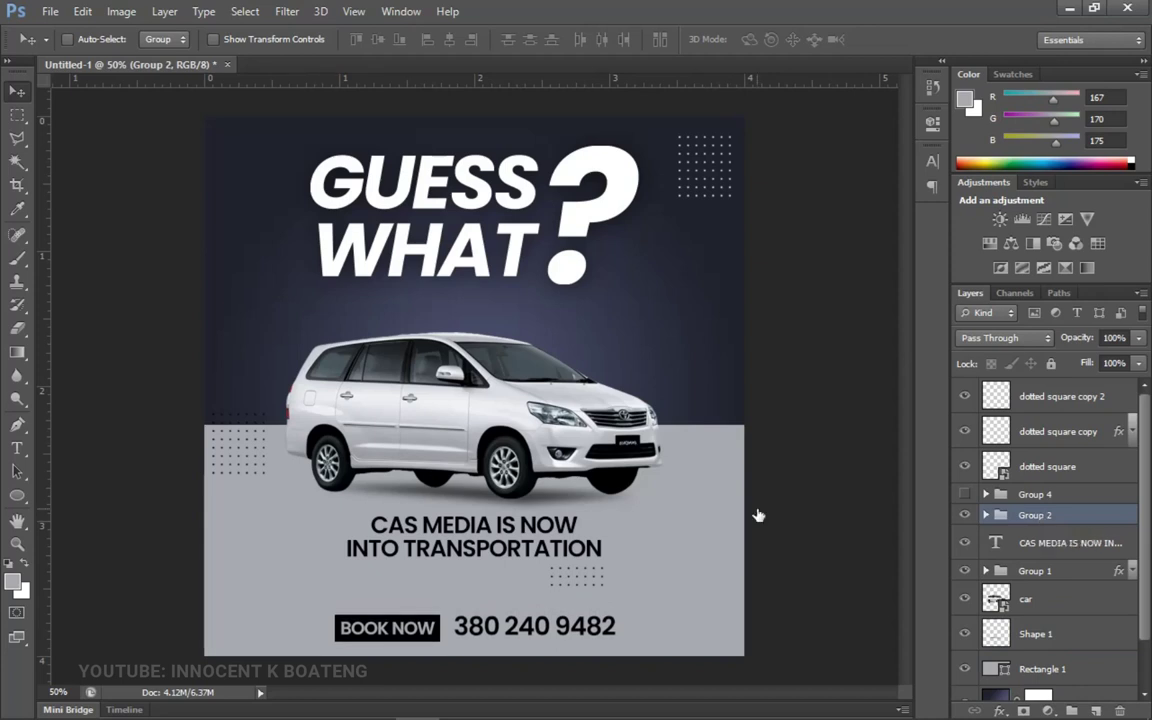